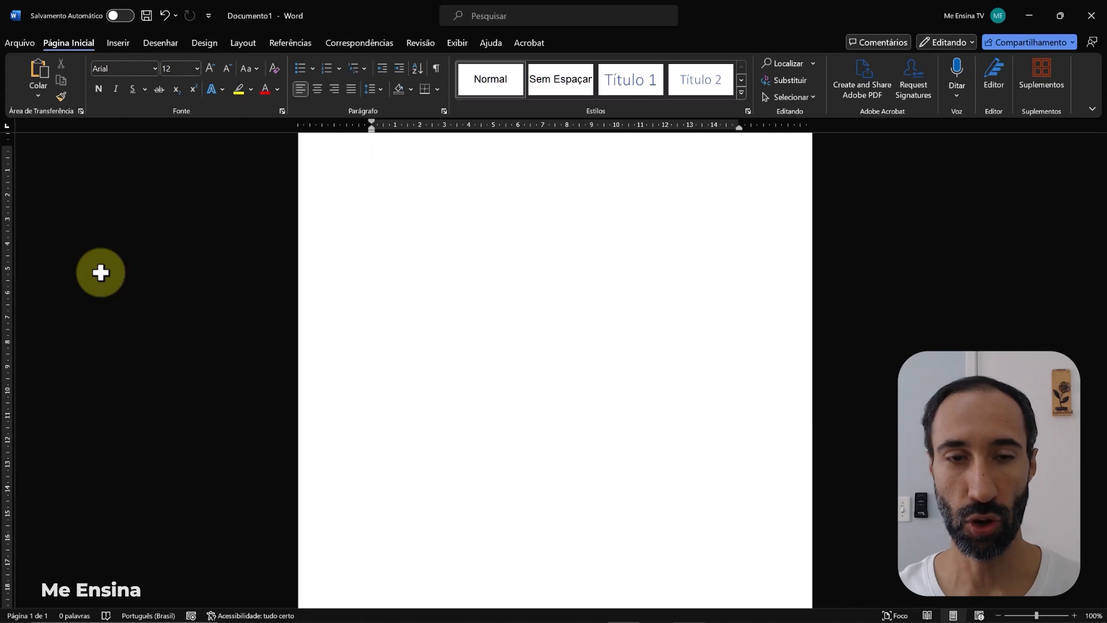
Paste the table with columns Idade, Meninos (g/dia) and Meninas (g/dia) into the blank document and copy the whole table
text(Idade	Meninos (g/dia)	Meninas (g/dia) 0 a 6 meses	9,1 (1,52 g/Kg/dia)	9,1 (1,52 g/Kg/dia) 7 a 12 meses	11,0 (1,2 g/Kg/dia)	11,0 (1,2 g/Kg/dia) 1 a 3 anos	13,0 (1,05 g/Kg/dia)	13,0 (1,05 g/Kg/dia) 4 a 8 anos	19,0 (0,95 g/Kg/dia)	19,0 (0,95 g/Kg/dia) 9 a 13 anos	34,0 (0,95 g/Kg/dia)	34,0 (0,95 g/Kg/dia) 14 a 18 anos	52,0 (0,85 g/Kg/dia)	46,0 (0,85 g/Kg/dia))
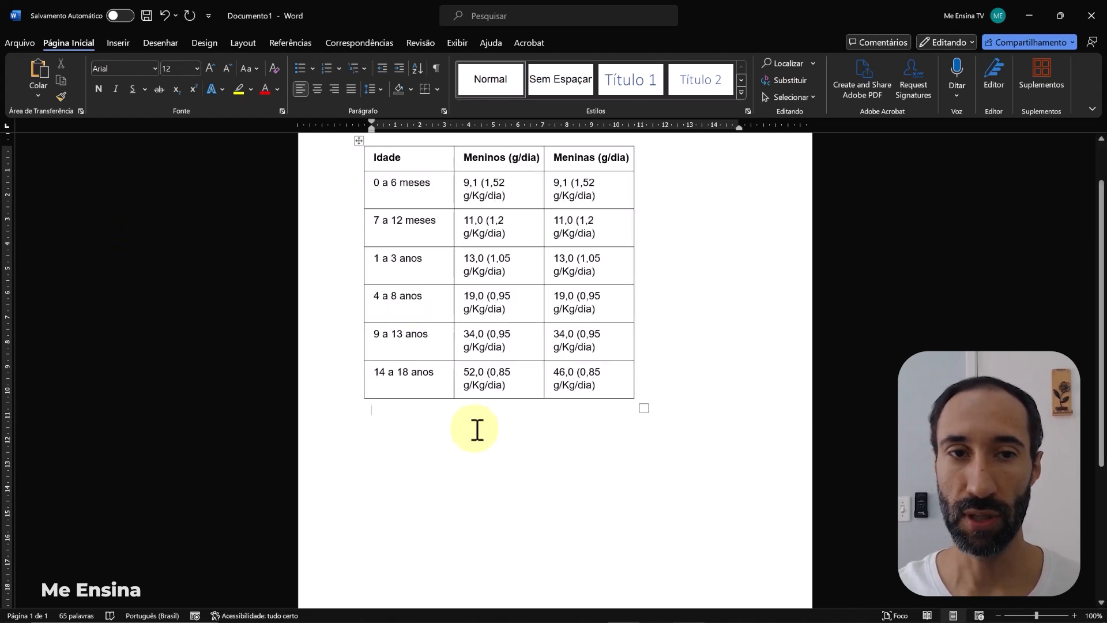
scroll(475, 428, up, 2)
click(359, 202)
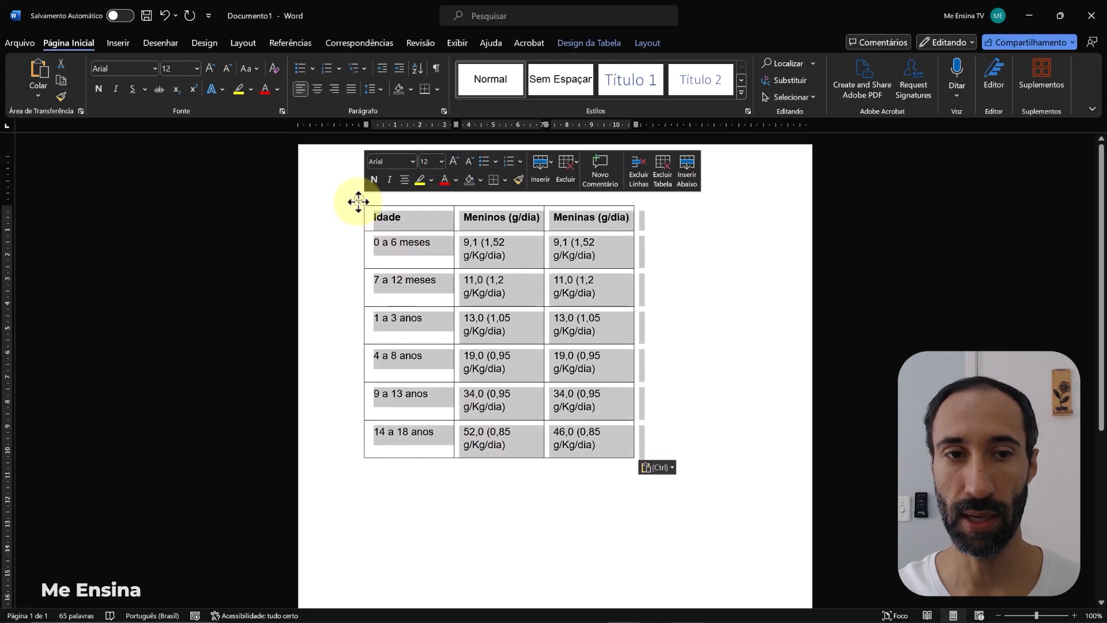
key(ctrl+c)
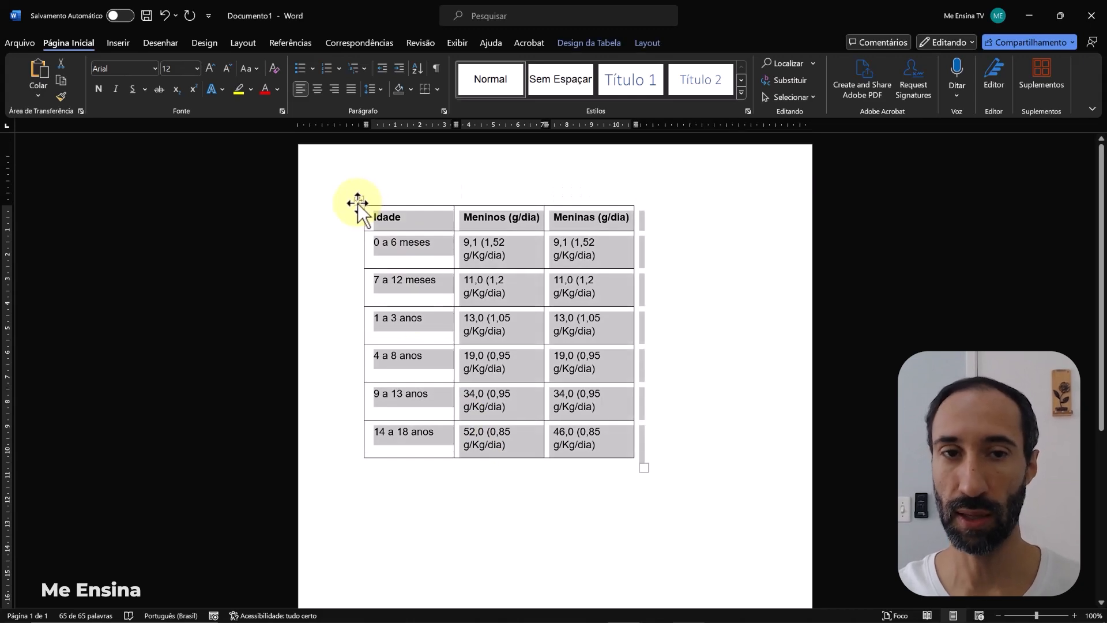
Switch to Excel, paste the copied table at cell B3 and widen column B
key(alt+Tab)
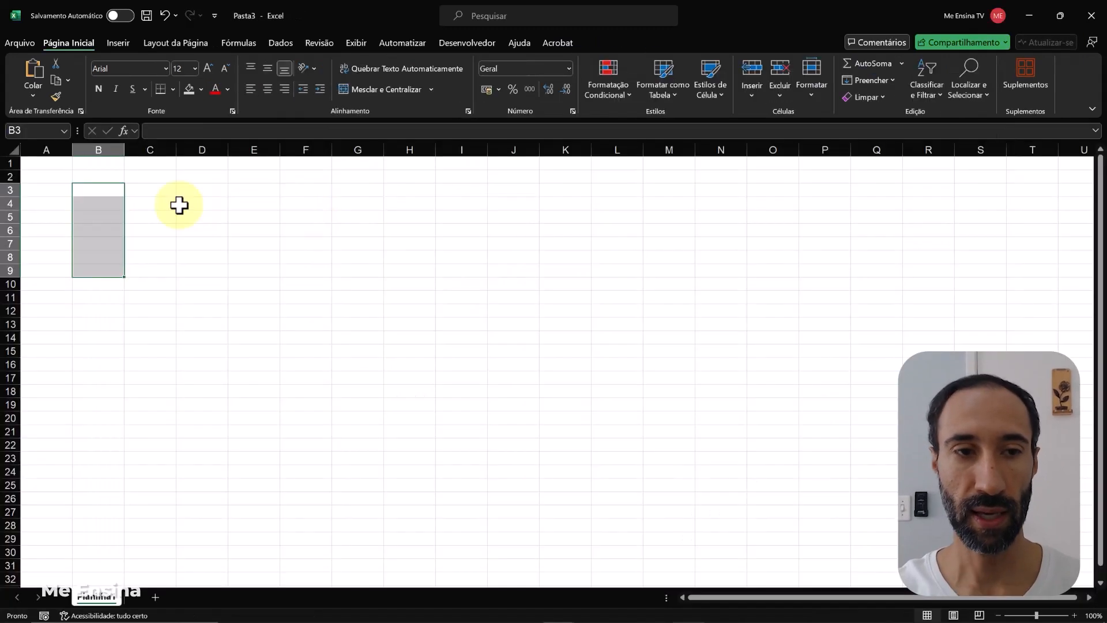
key(ctrl+v)
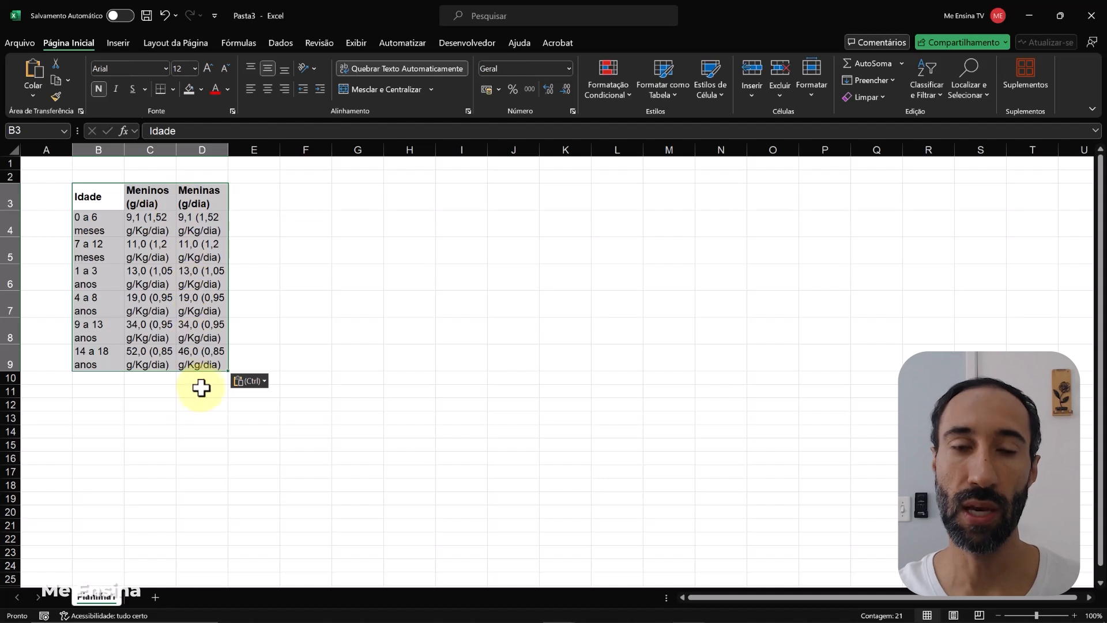
click(182, 391)
drag(123, 152, 381, 150)
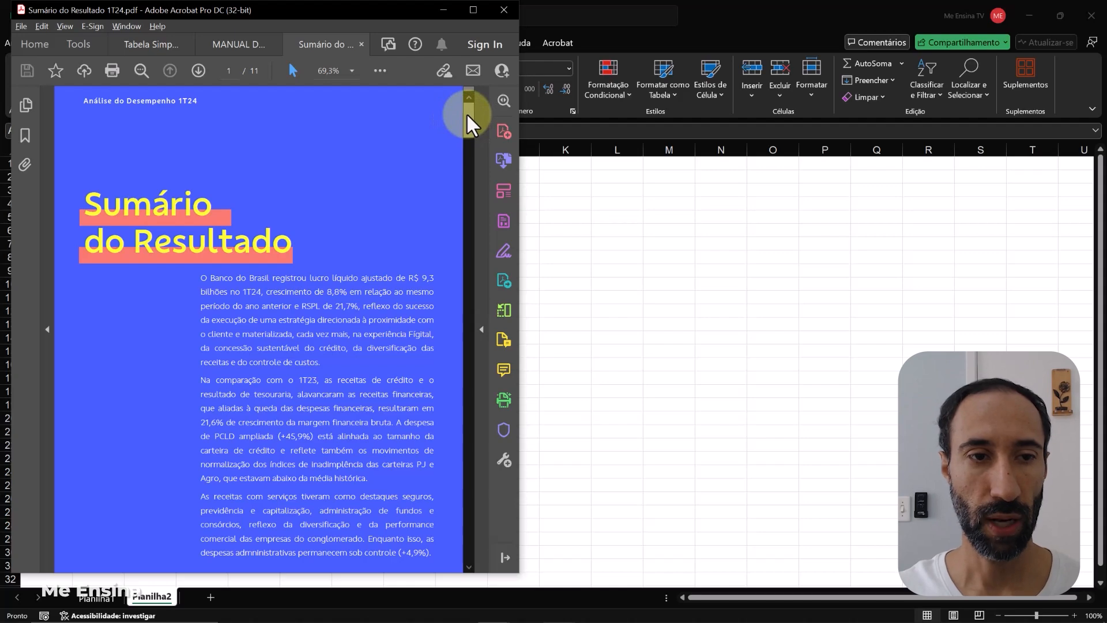
Copy the Demonstração do Resultado table from page 2 of the Sumário do Resultado 1T24 PDF and paste it into a blank Word document
drag(466, 113, 471, 143)
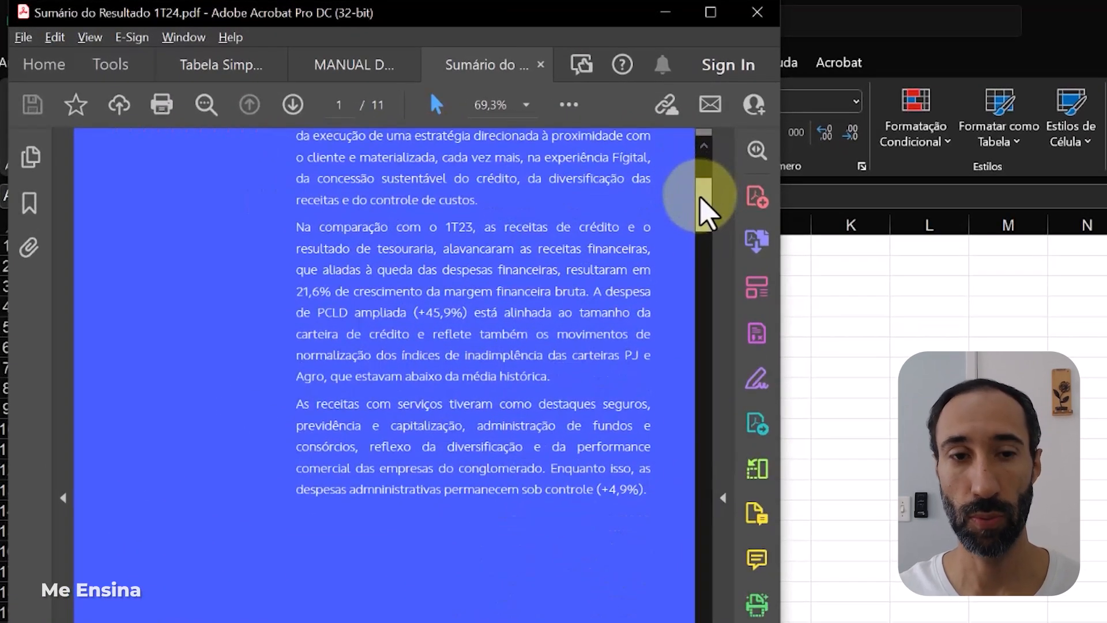
drag(705, 213, 715, 233)
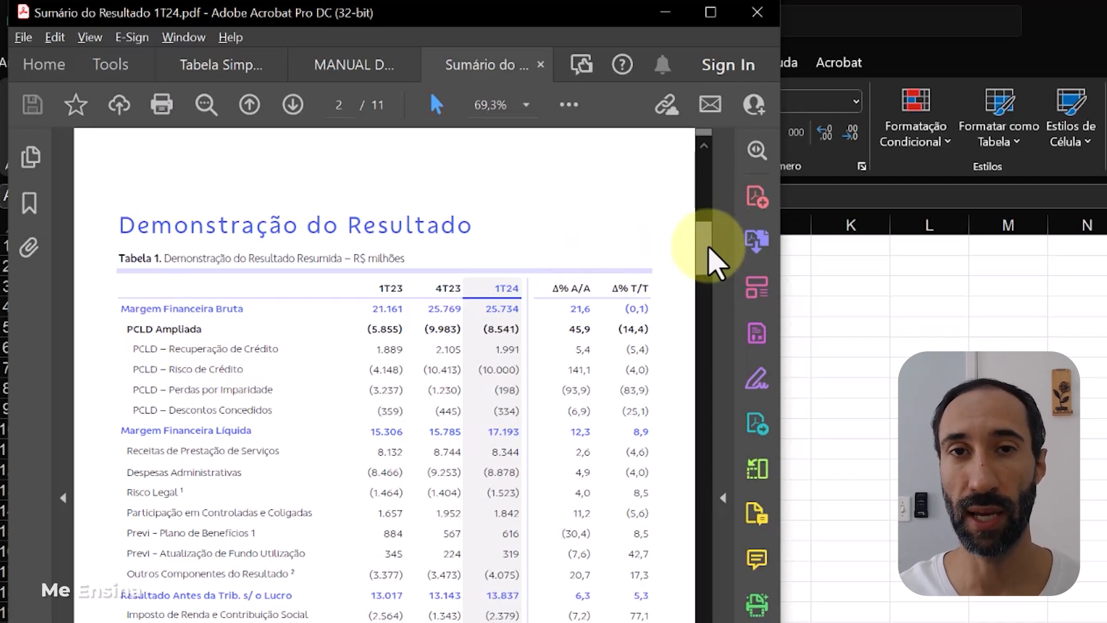
drag(715, 263, 732, 242)
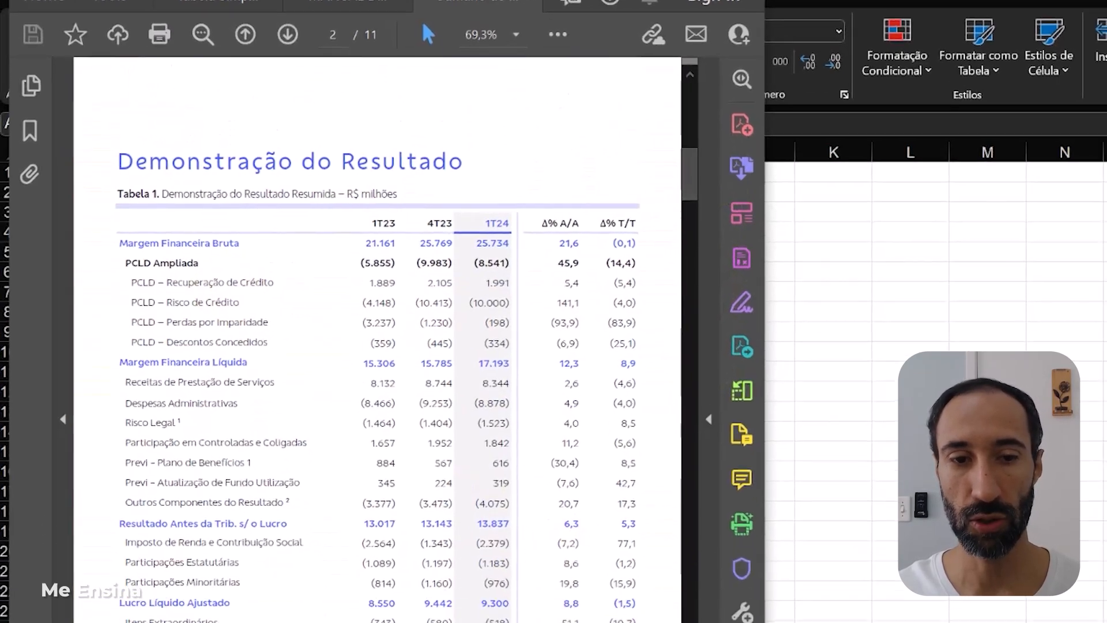
drag(623, 581, 363, 138)
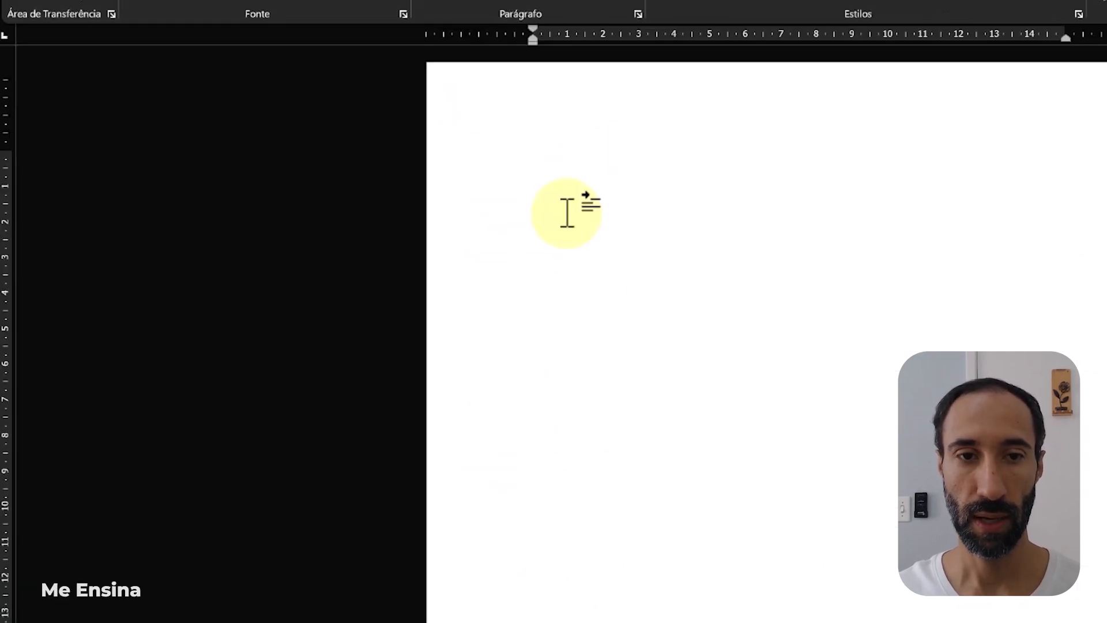
key(ctrl+v)
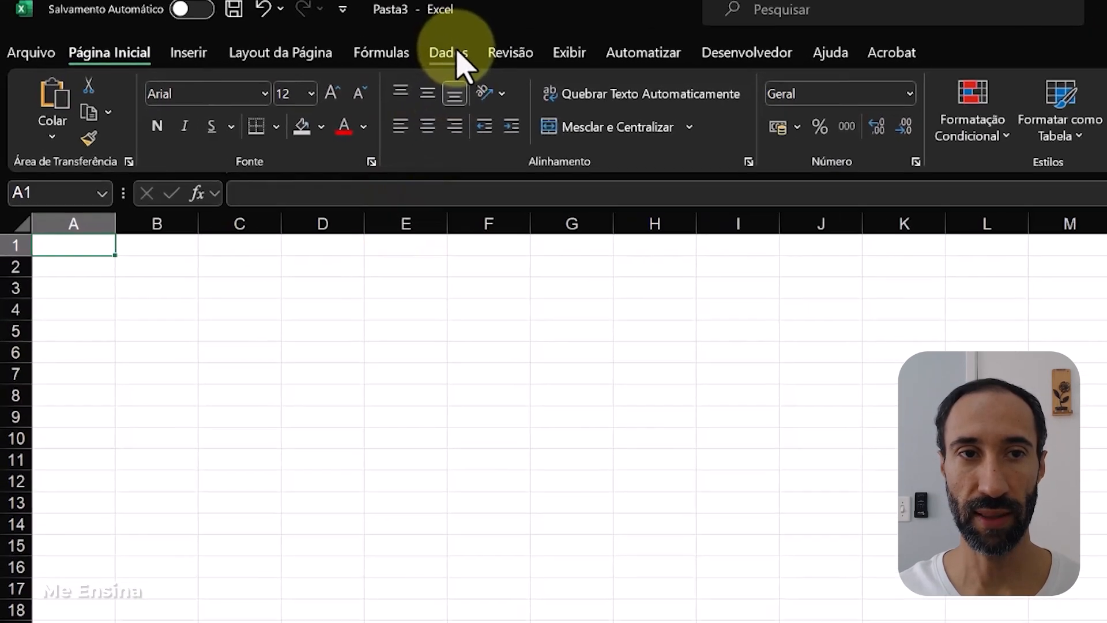
Import data into the blank Excel sheet from the PDF file Sumário do Resultado 1T24
click(449, 52)
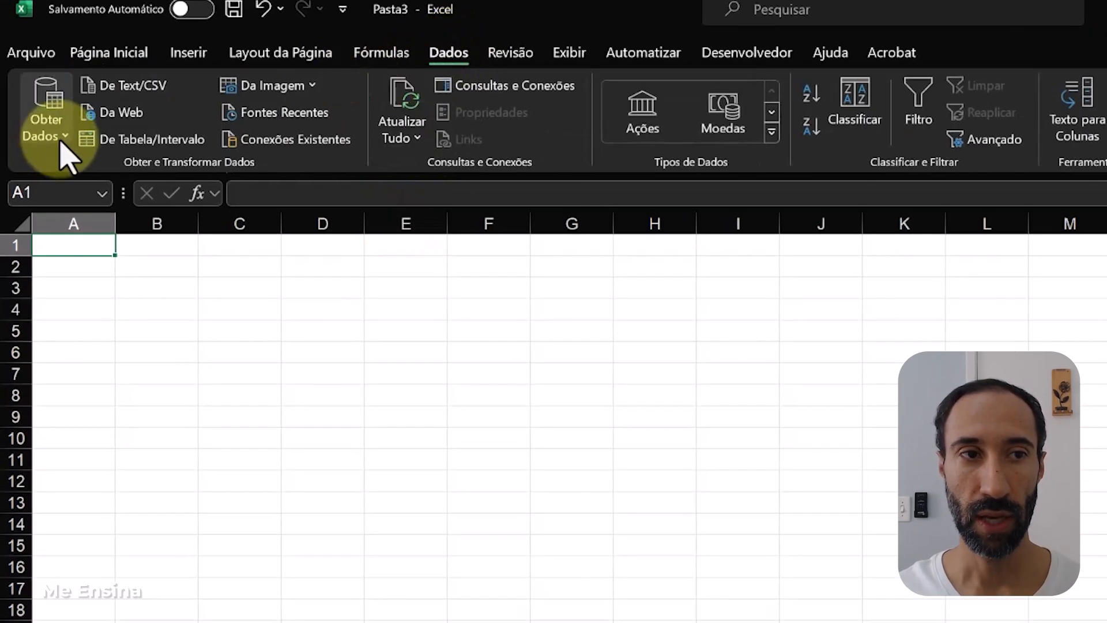
click(46, 127)
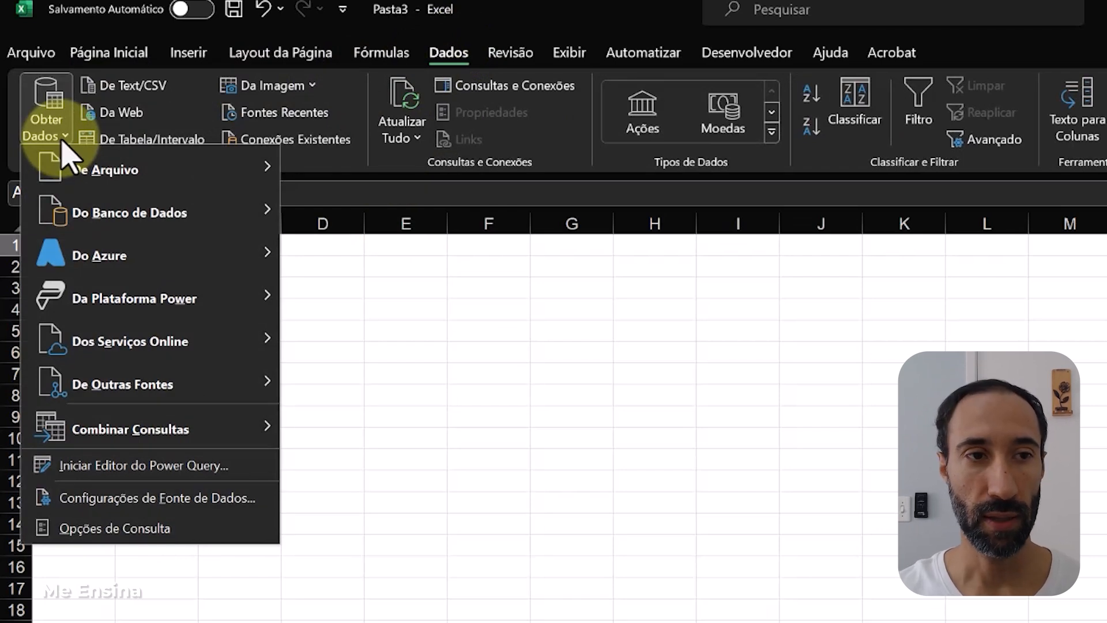
mouse_move(231, 173)
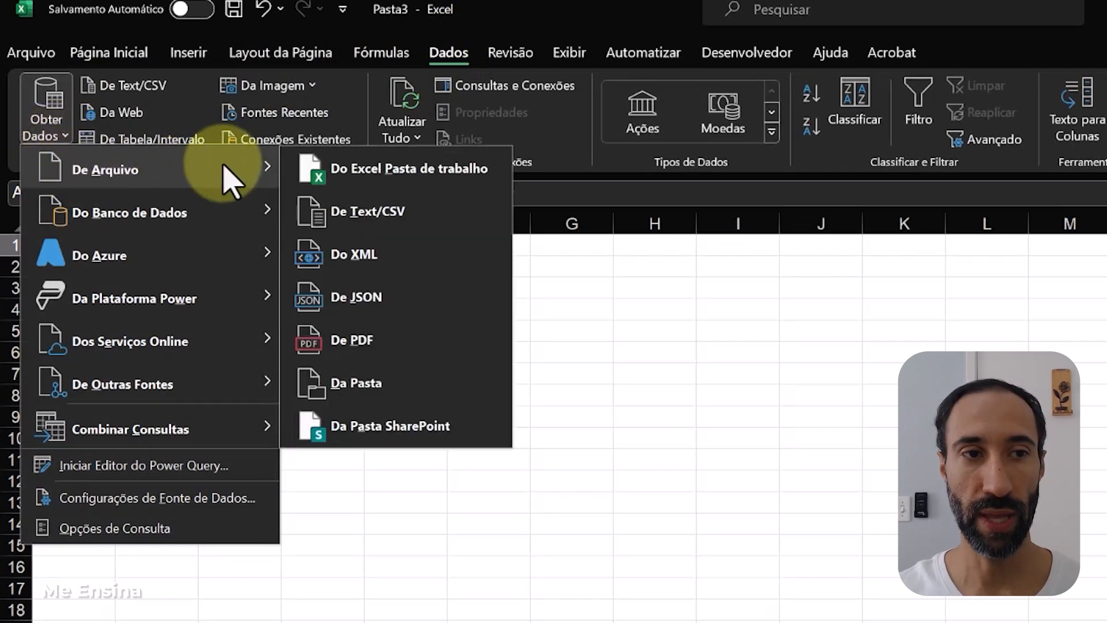
click(378, 347)
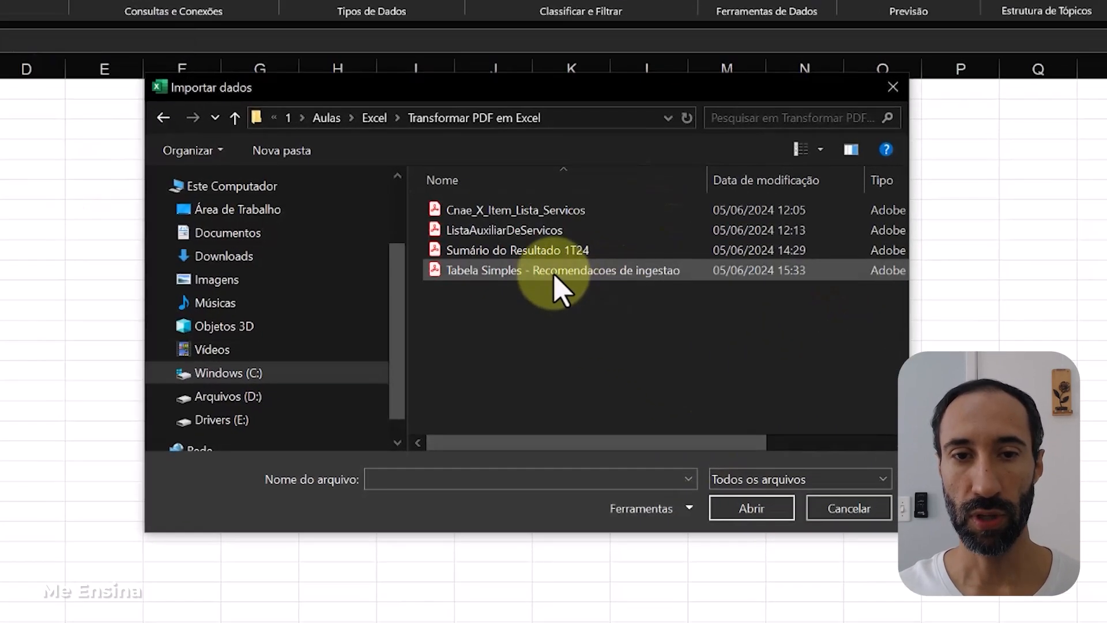
click(870, 416)
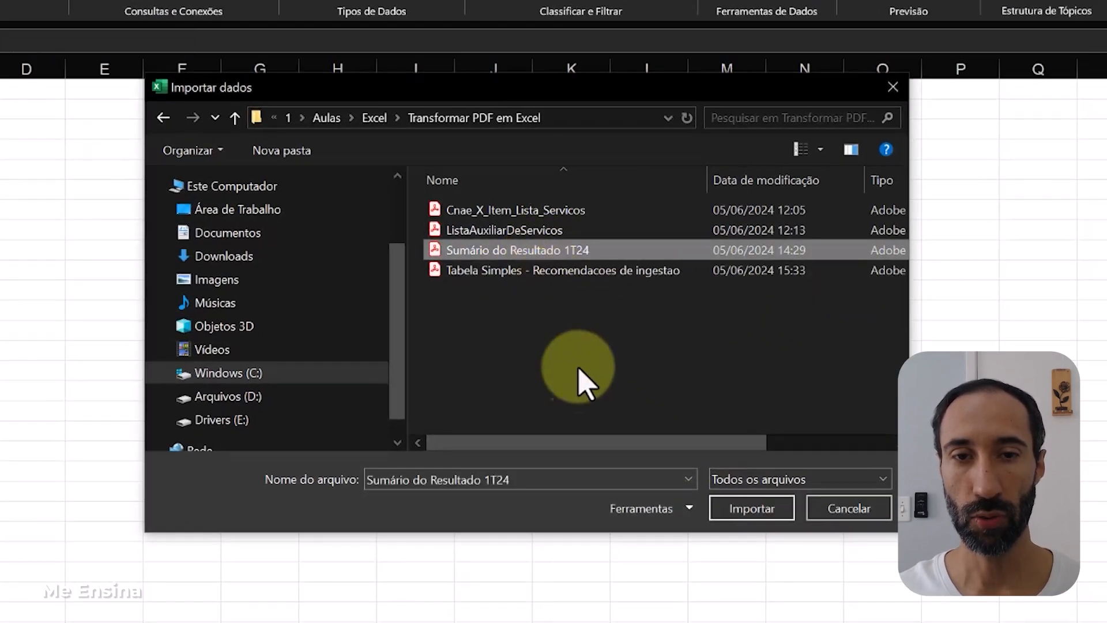
click(752, 509)
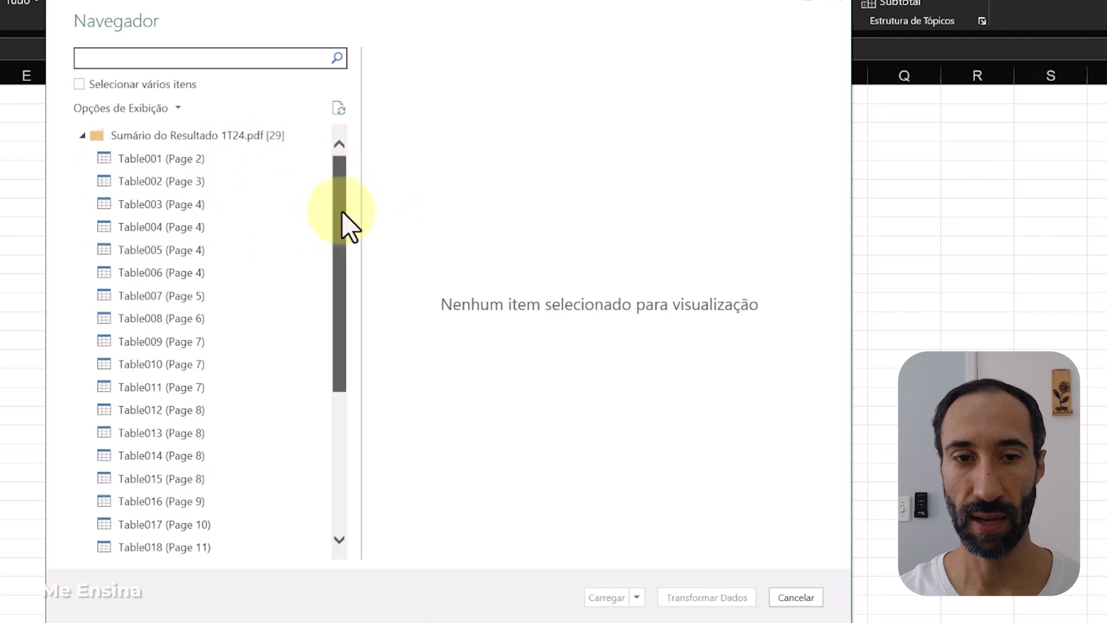
Preview Table001 through Table004 and Page001 to examine how the PDF's tables and pages are extracted
drag(341, 210, 331, 168)
click(242, 170)
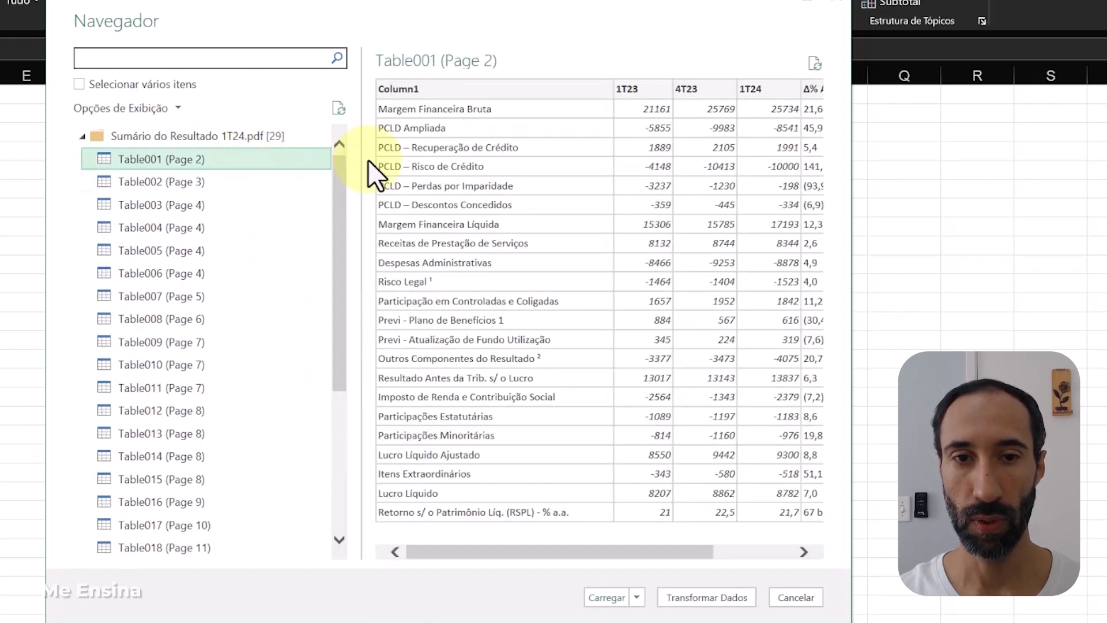
mouse_move(622, 552)
mouse_down()
mouse_move(707, 550)
mouse_move(612, 550)
mouse_up()
click(191, 180)
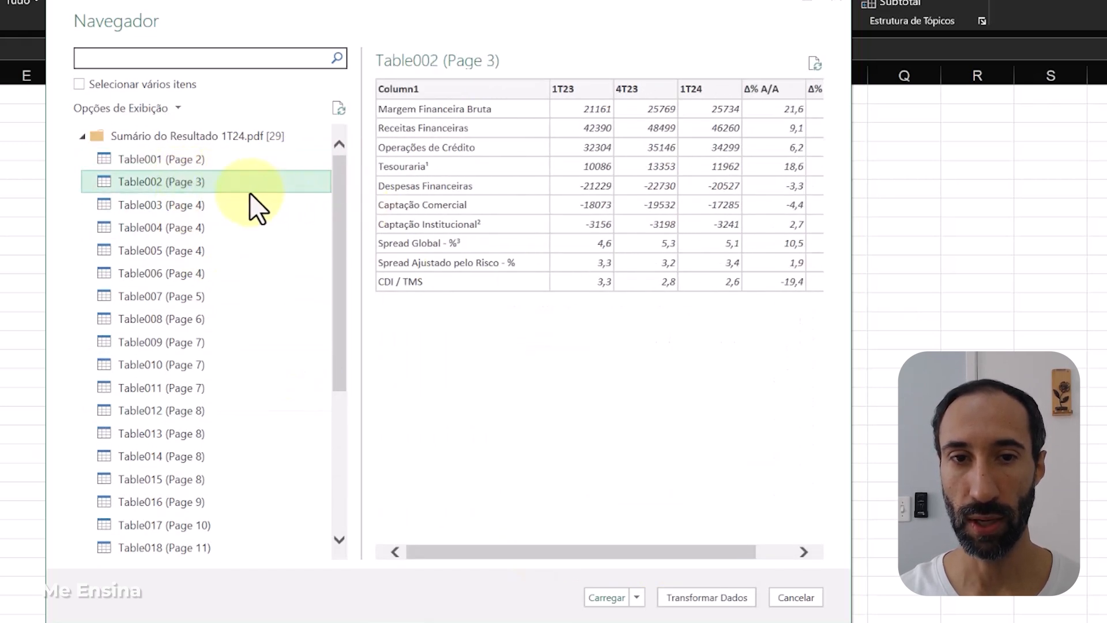
click(220, 206)
click(211, 227)
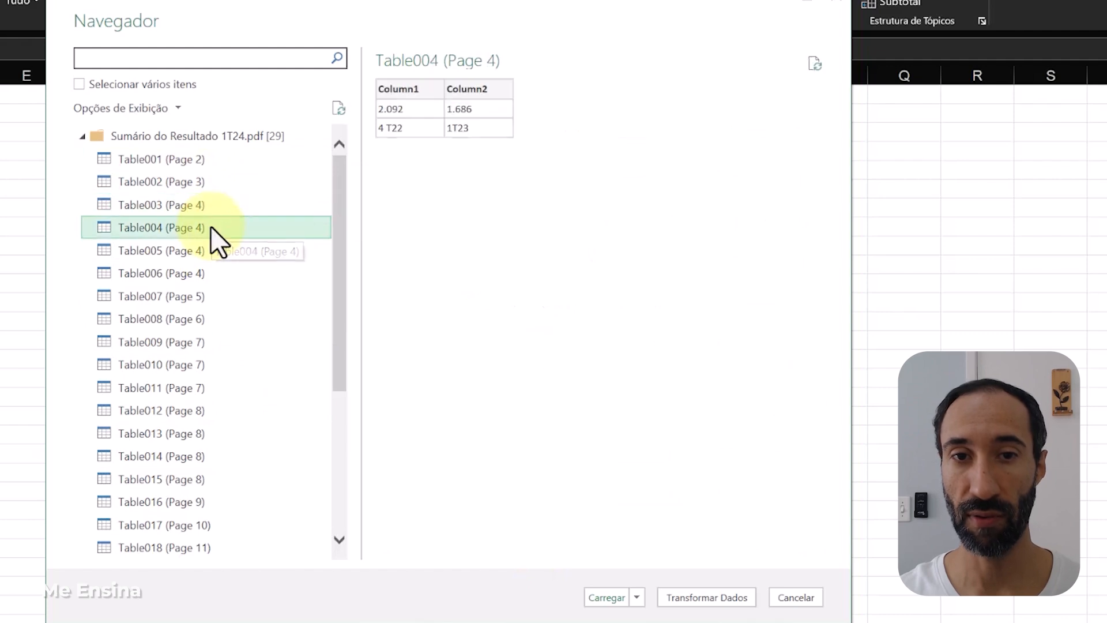
click(203, 161)
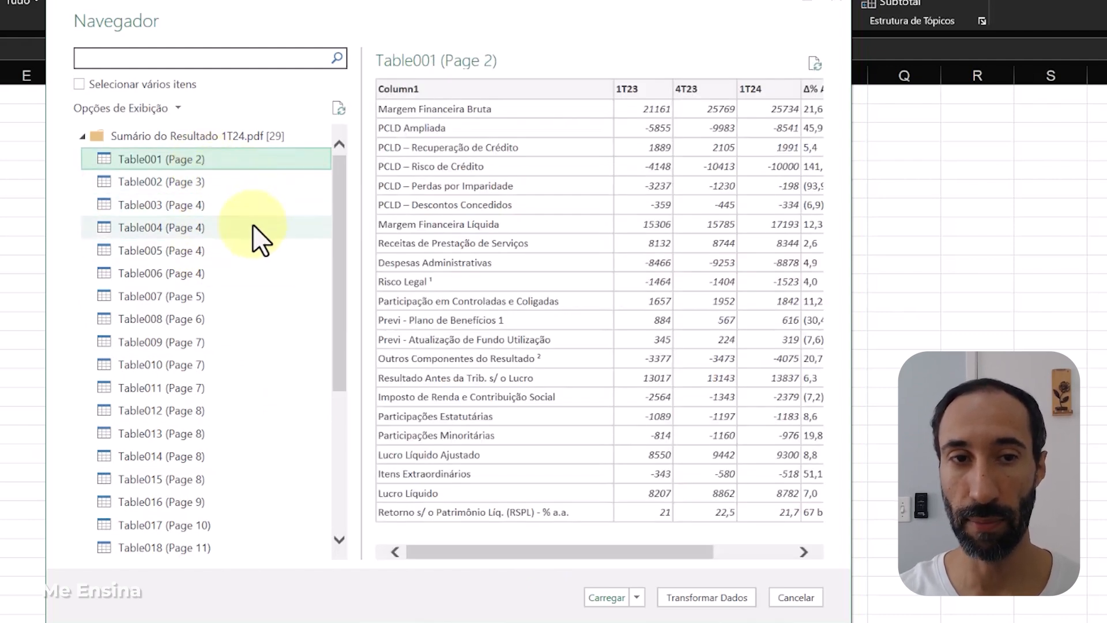
scroll(230, 300, down, 5)
click(196, 321)
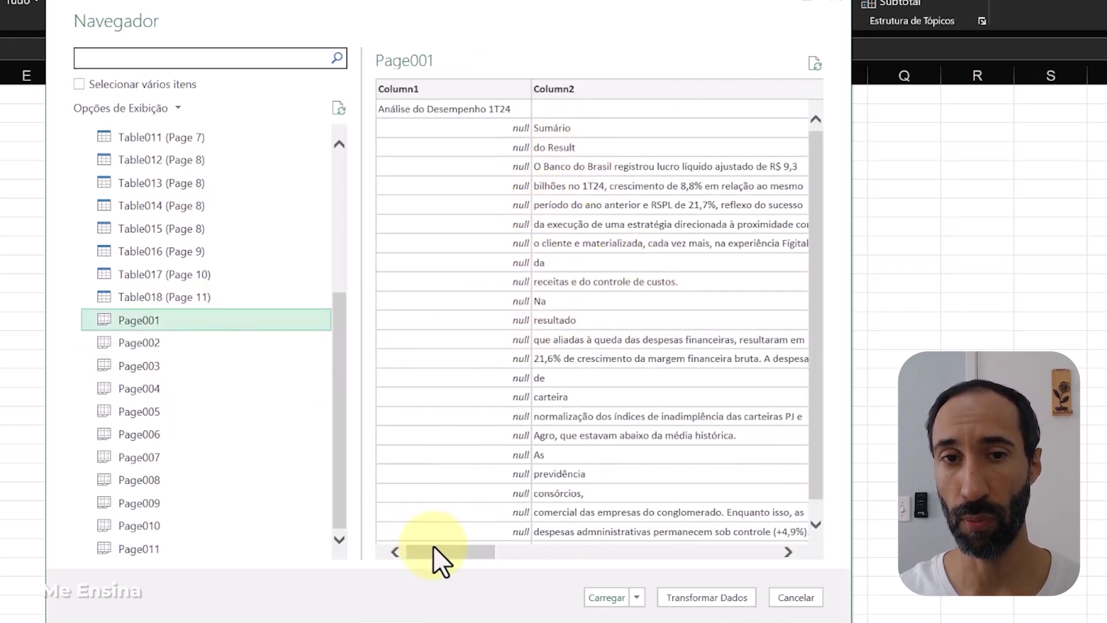
drag(442, 553, 418, 525)
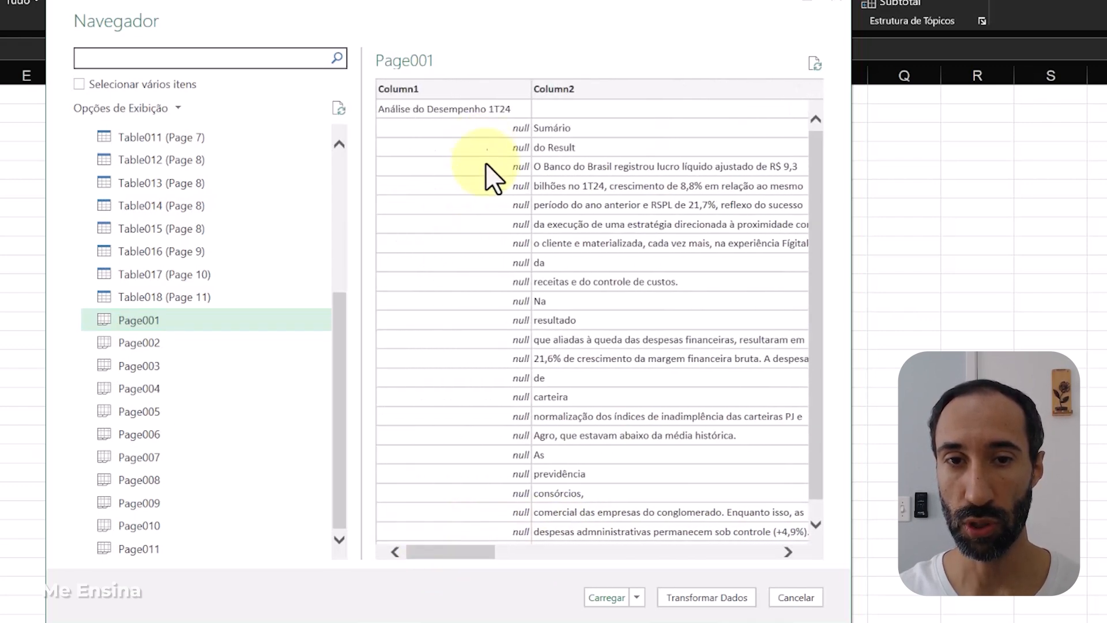
Choose Table001 (Page 2) and open it in the Power Query editor for transformation
scroll(216, 304, up, 4)
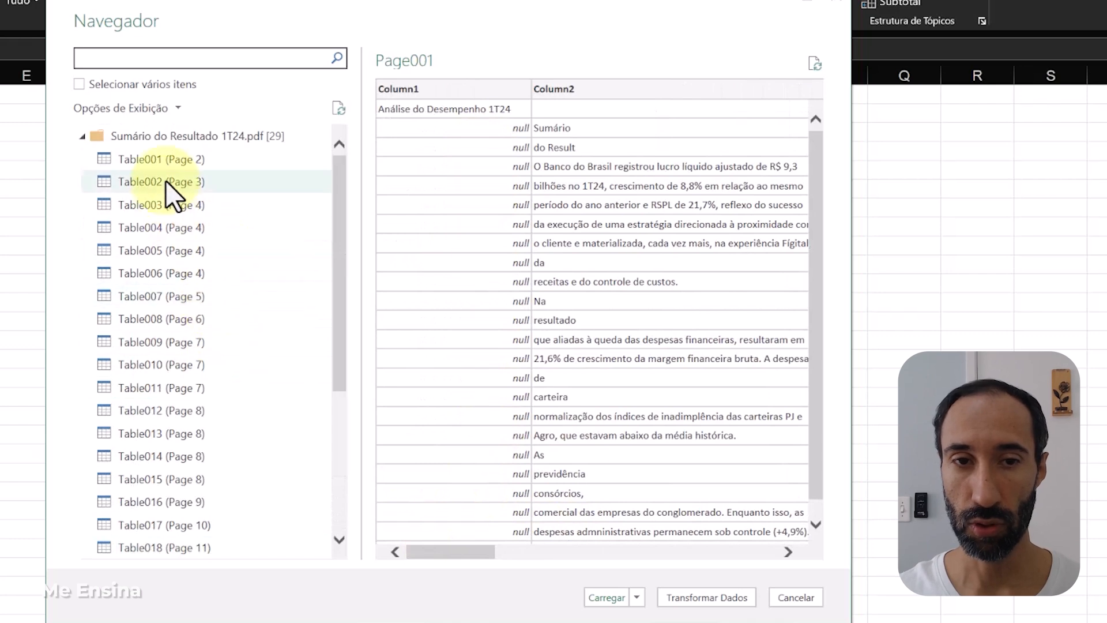
click(170, 159)
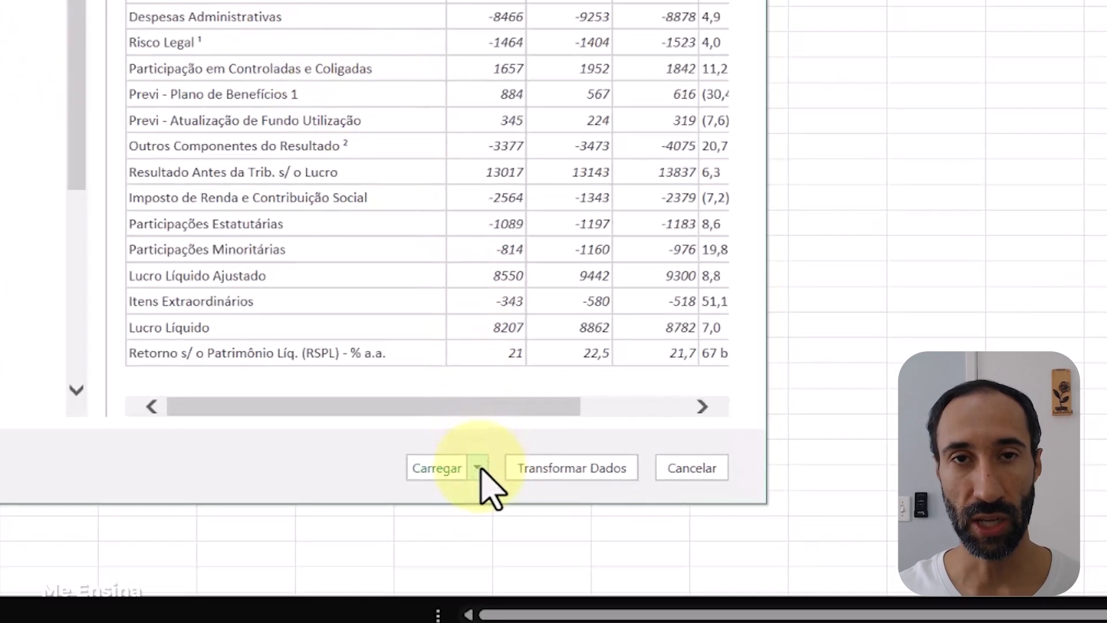
click(610, 473)
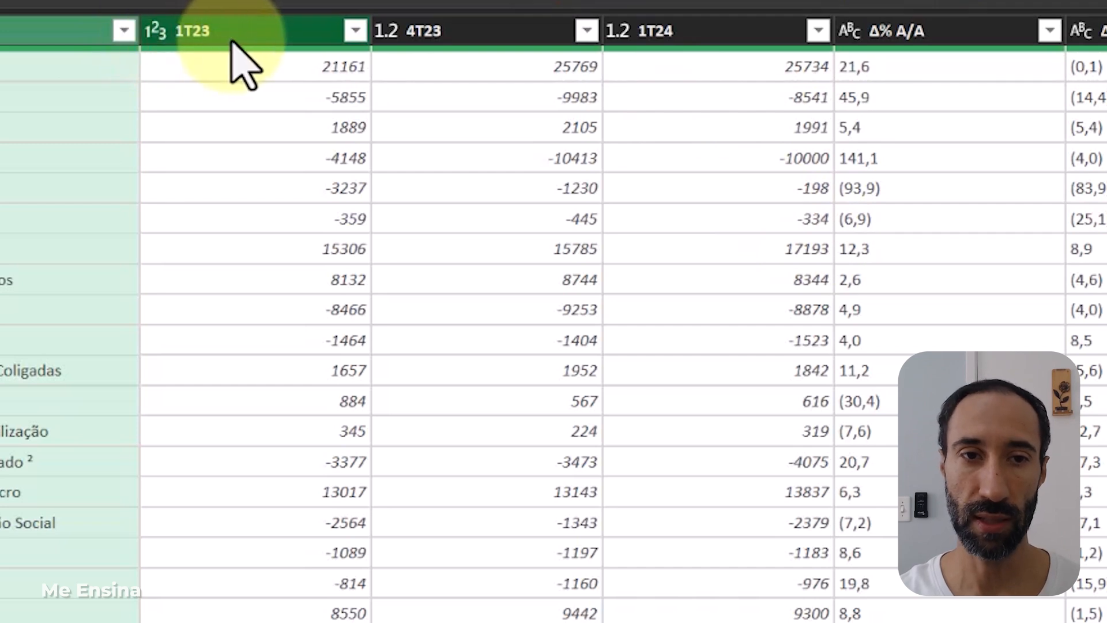
Examine the values in the Δ% A/A and Δ% T/T columns and the data type options of Δ% A/A and 1T24
click(314, 70)
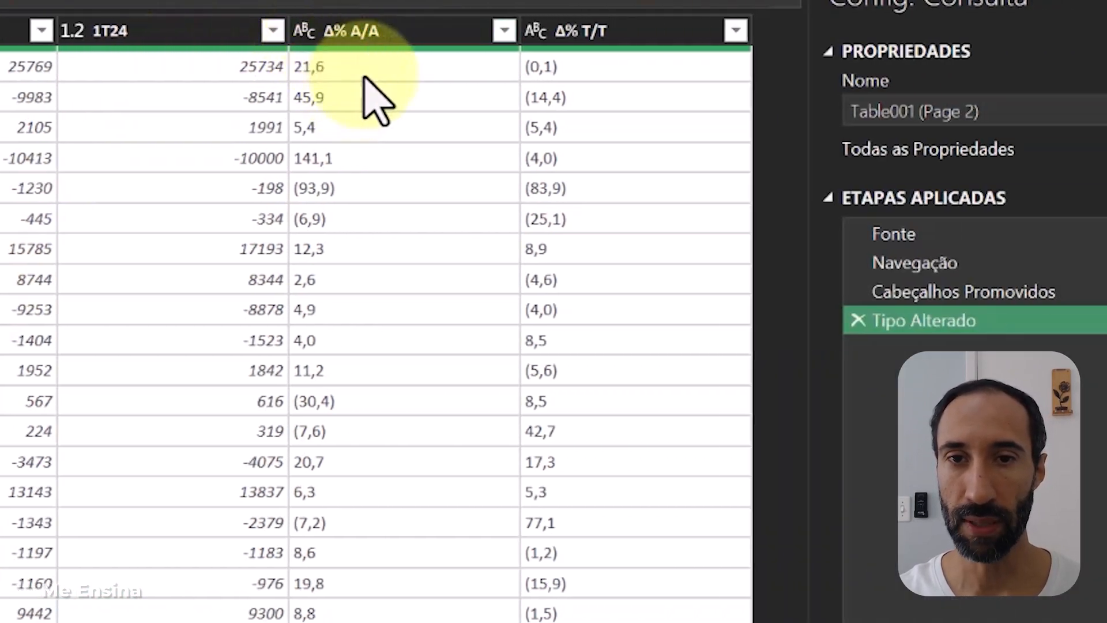
click(364, 75)
click(366, 622)
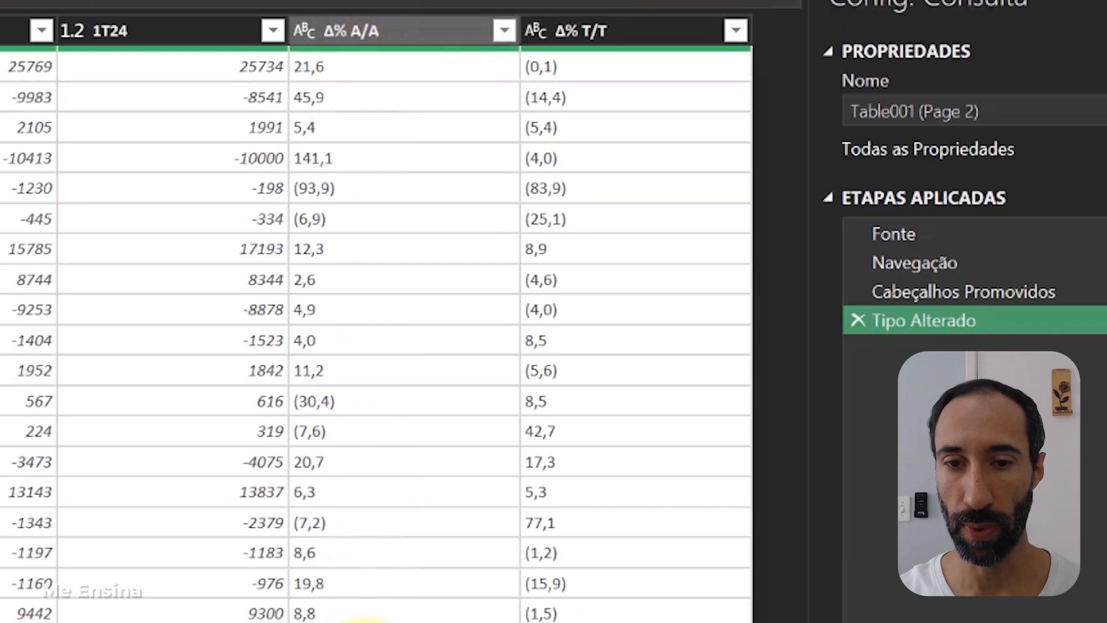
click(388, 69)
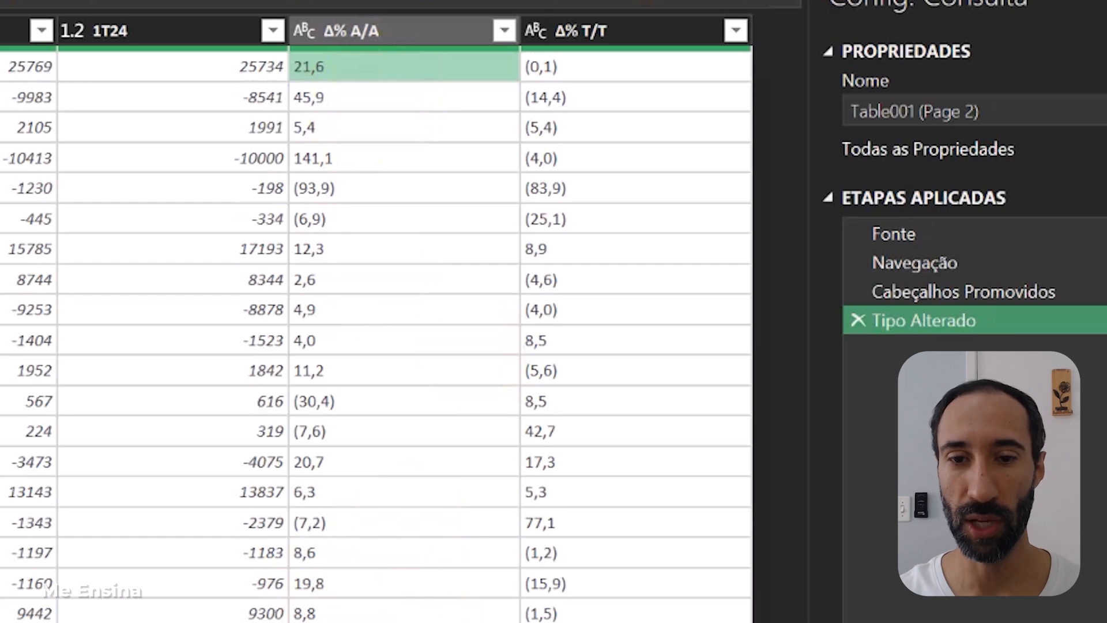
click(349, 556)
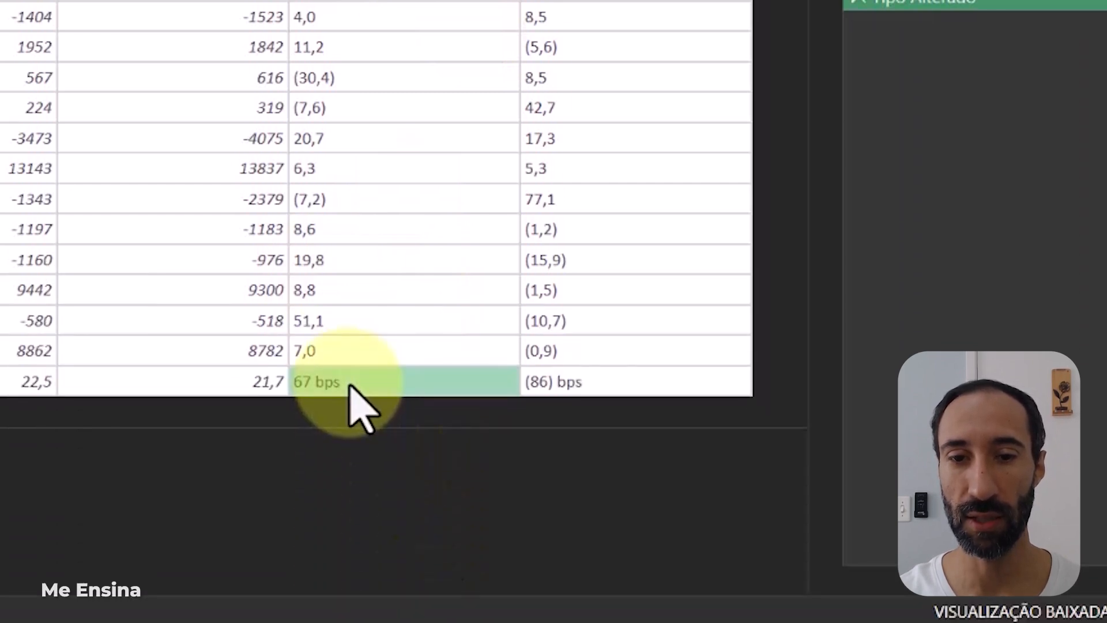
click(613, 385)
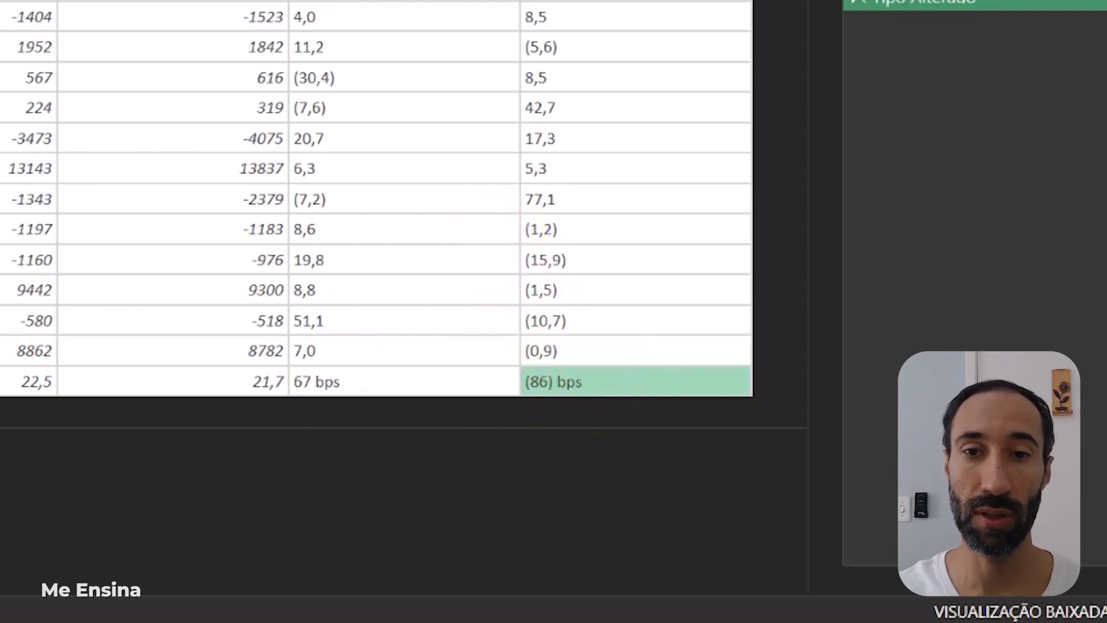
click(371, 380)
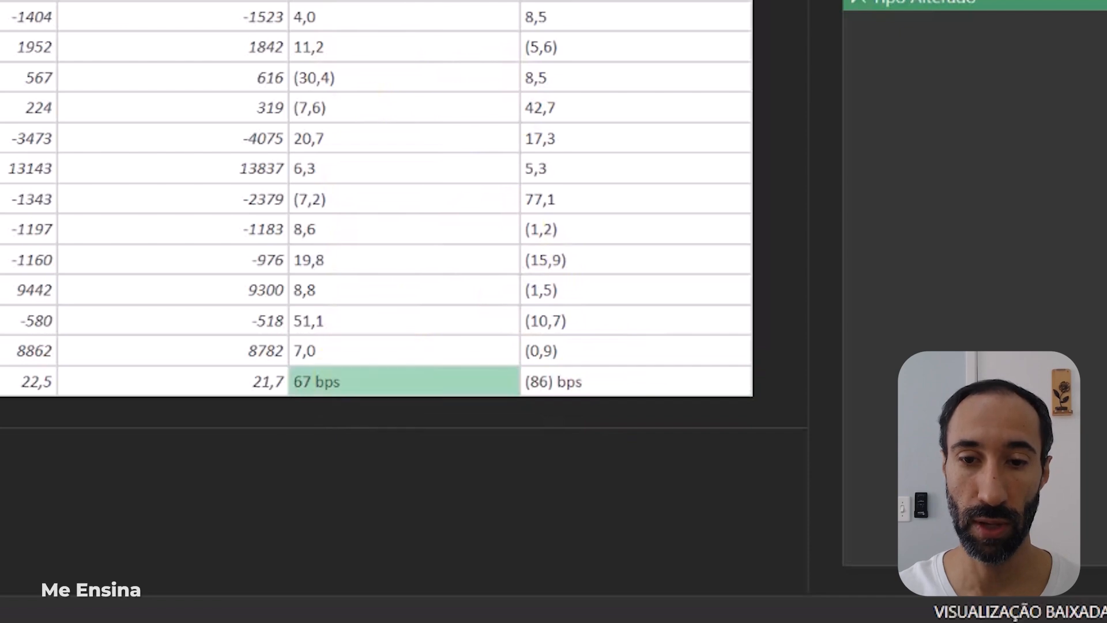
click(306, 182)
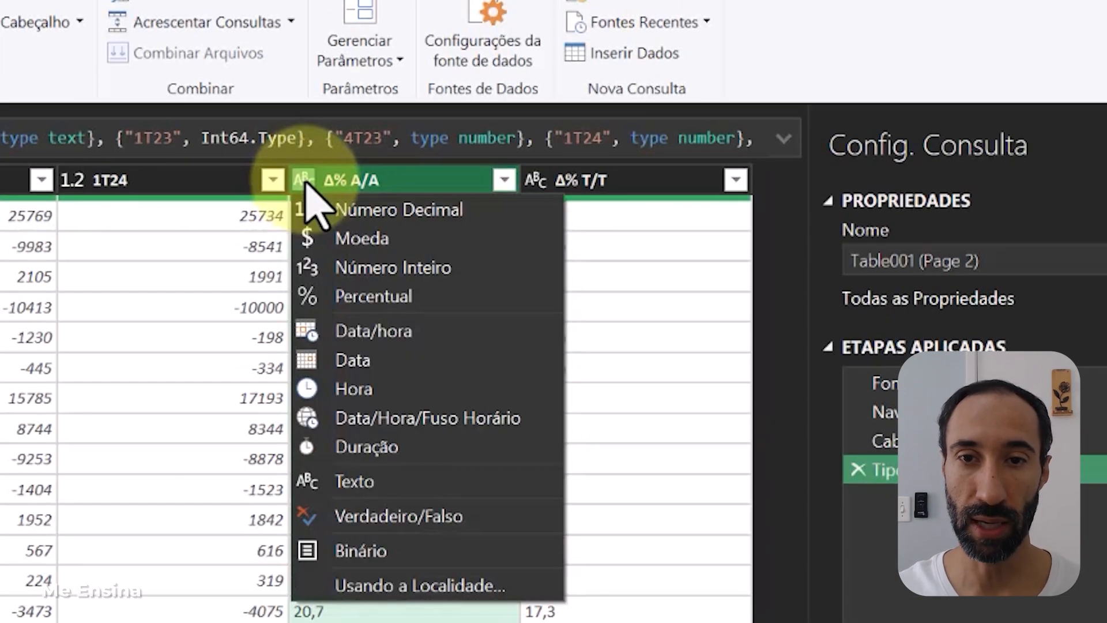
click(73, 180)
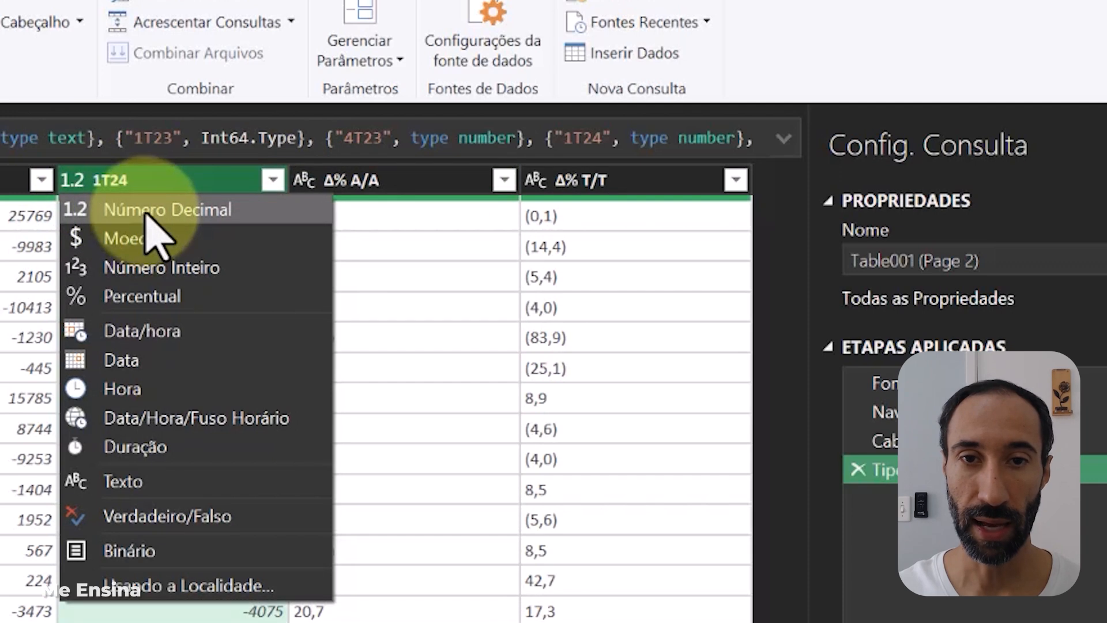
click(482, 339)
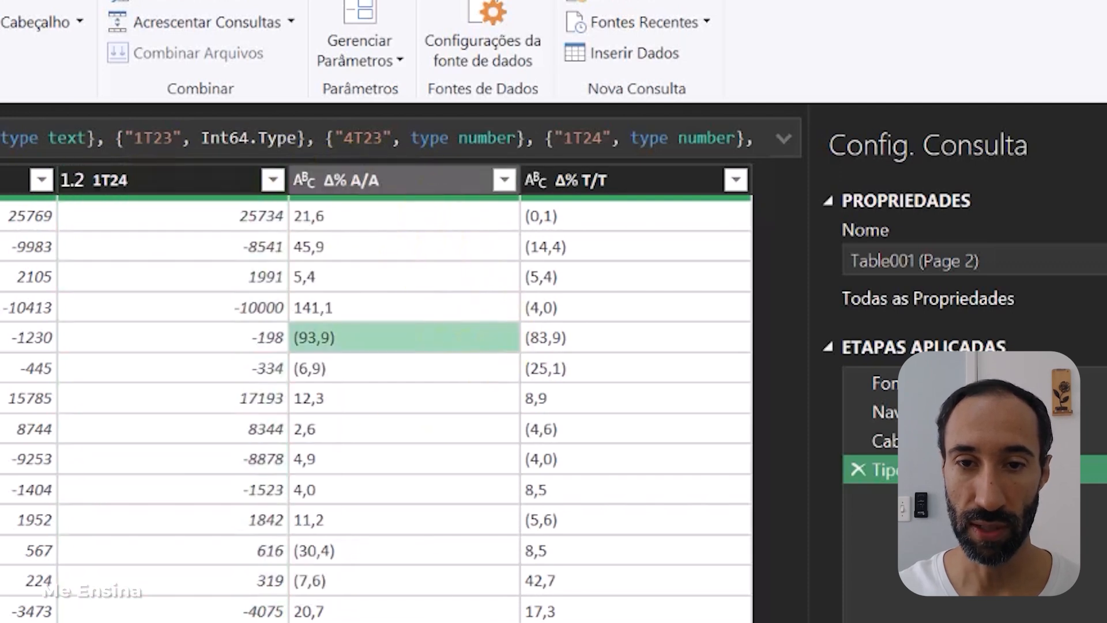
Change the Δ% A/A column to decimal number, replacing the existing conversion, and inspect the error cell in its last row
click(307, 180)
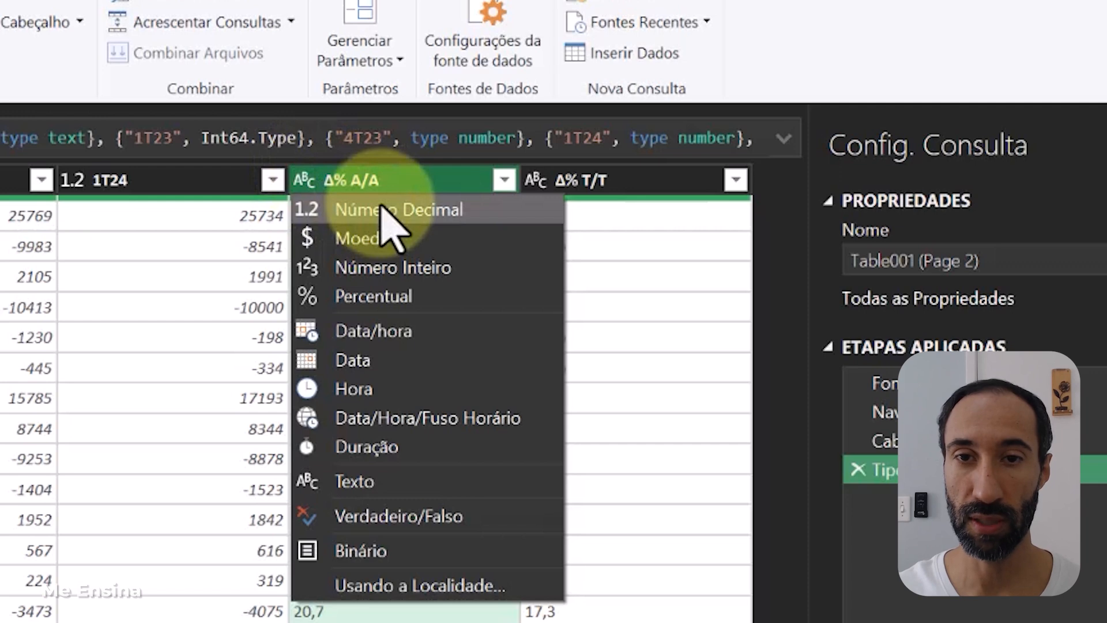
click(383, 210)
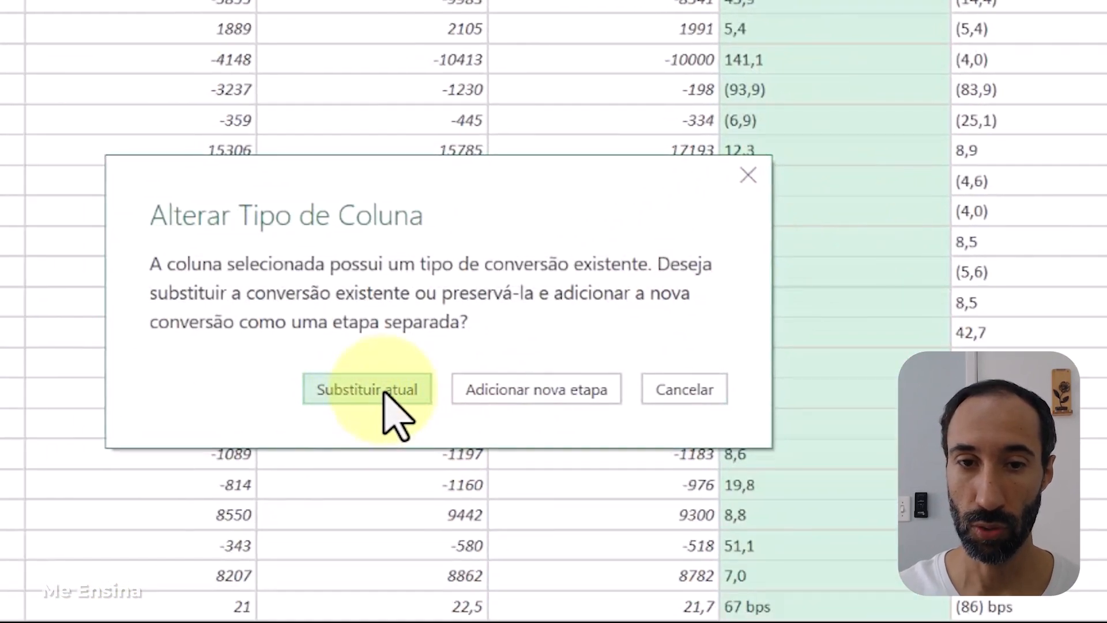
click(383, 398)
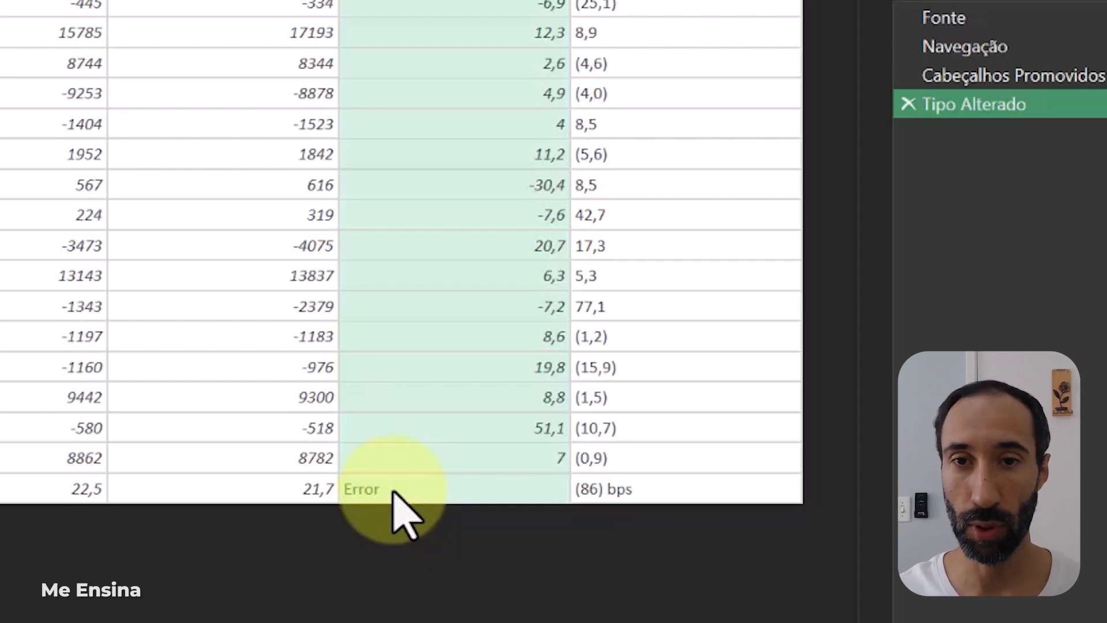
click(398, 491)
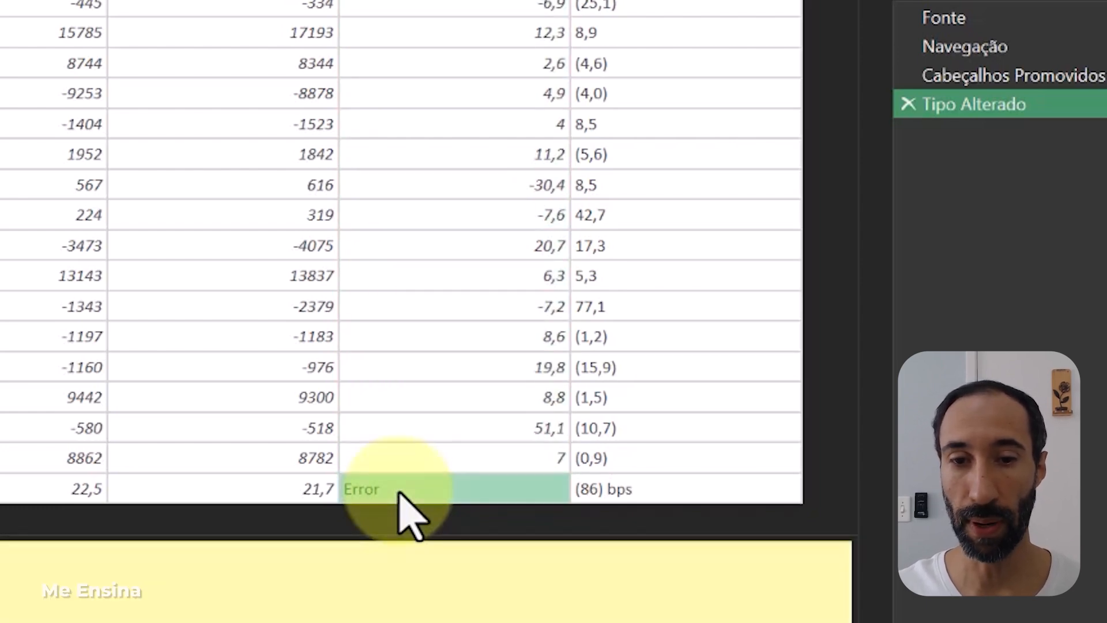
right_click(400, 491)
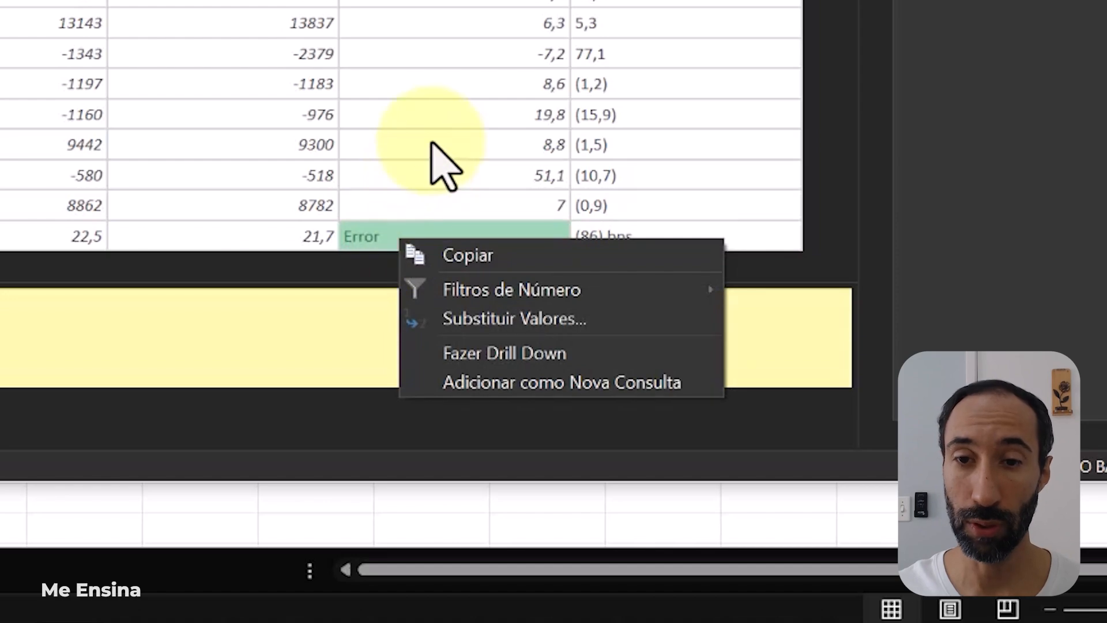
click(459, 149)
Change the Δ% T/T column to decimal number, replacing the existing conversion
click(587, 165)
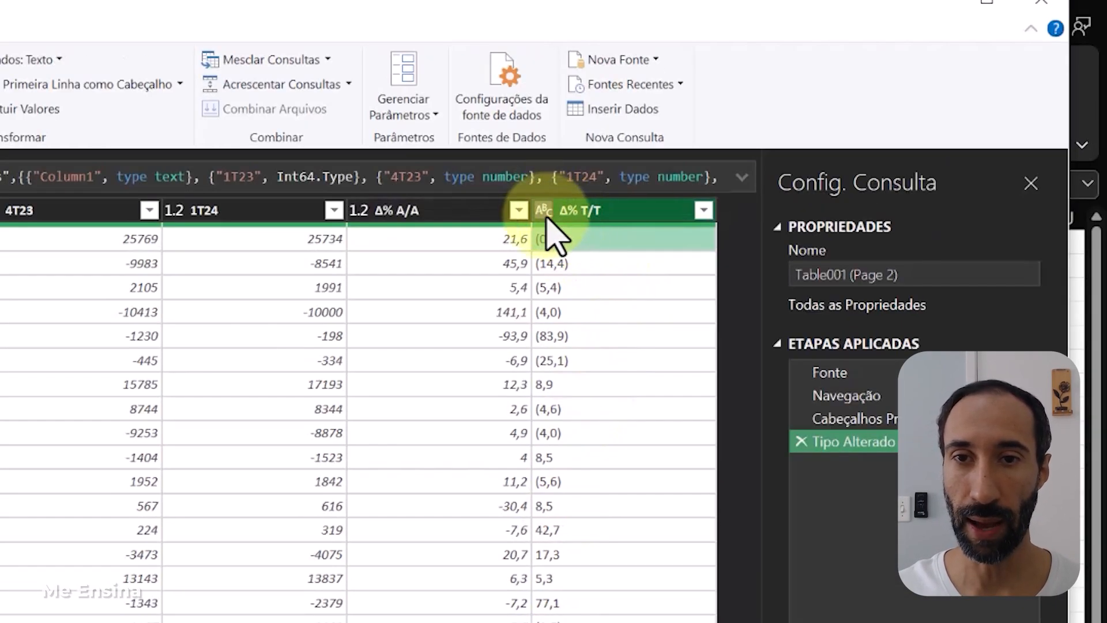
click(544, 210)
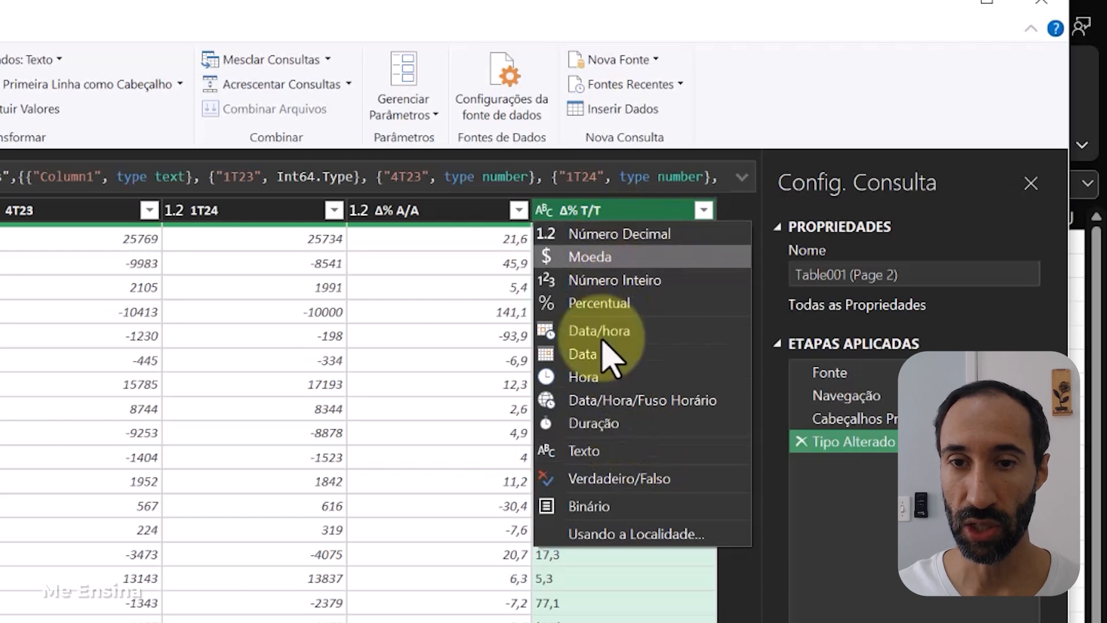
click(607, 256)
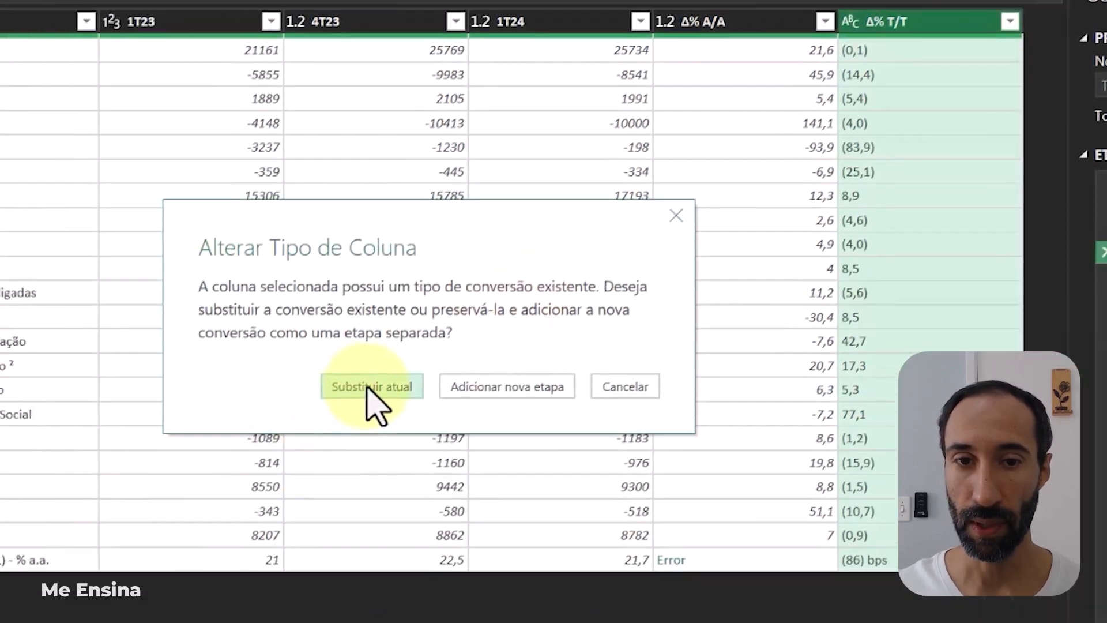
click(65, 574)
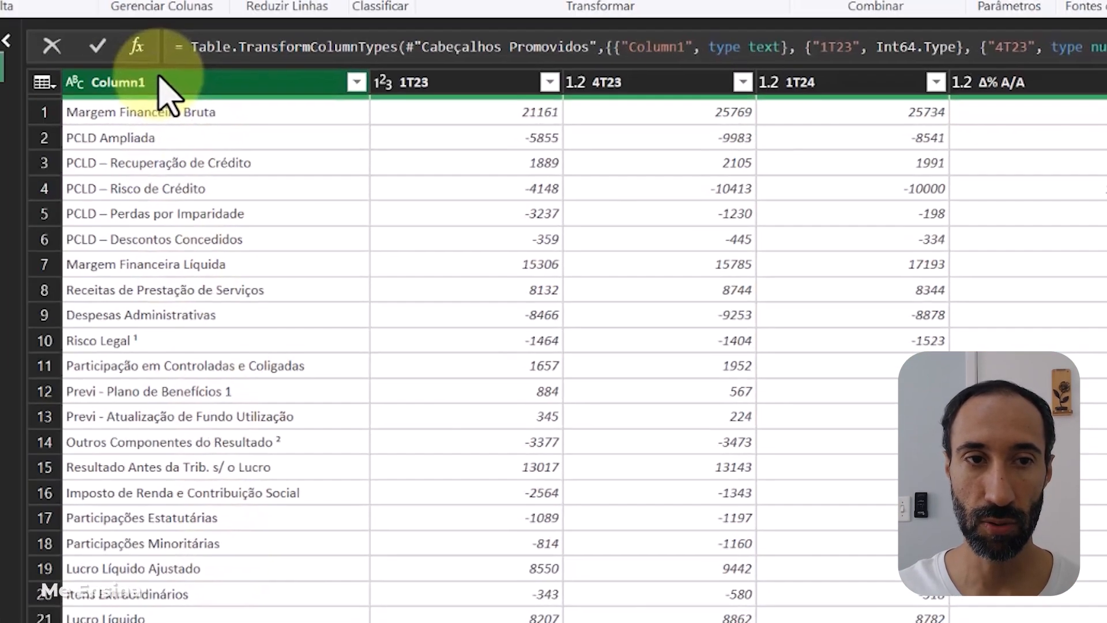
Rename Column1 as "-"
click(215, 94)
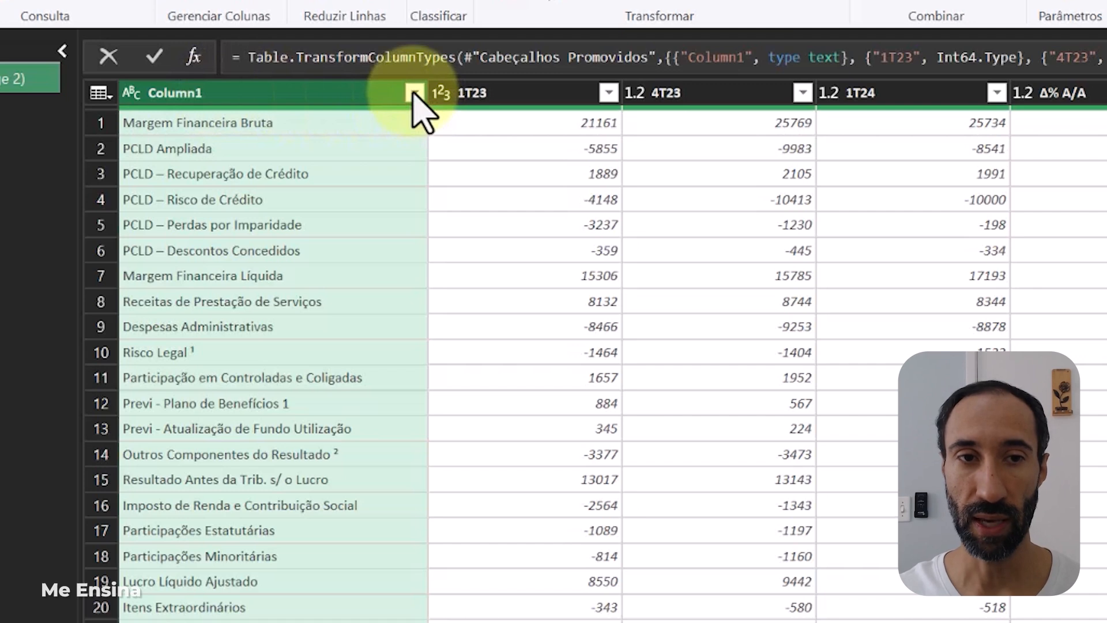
double_click(337, 94)
key(BackSpace)
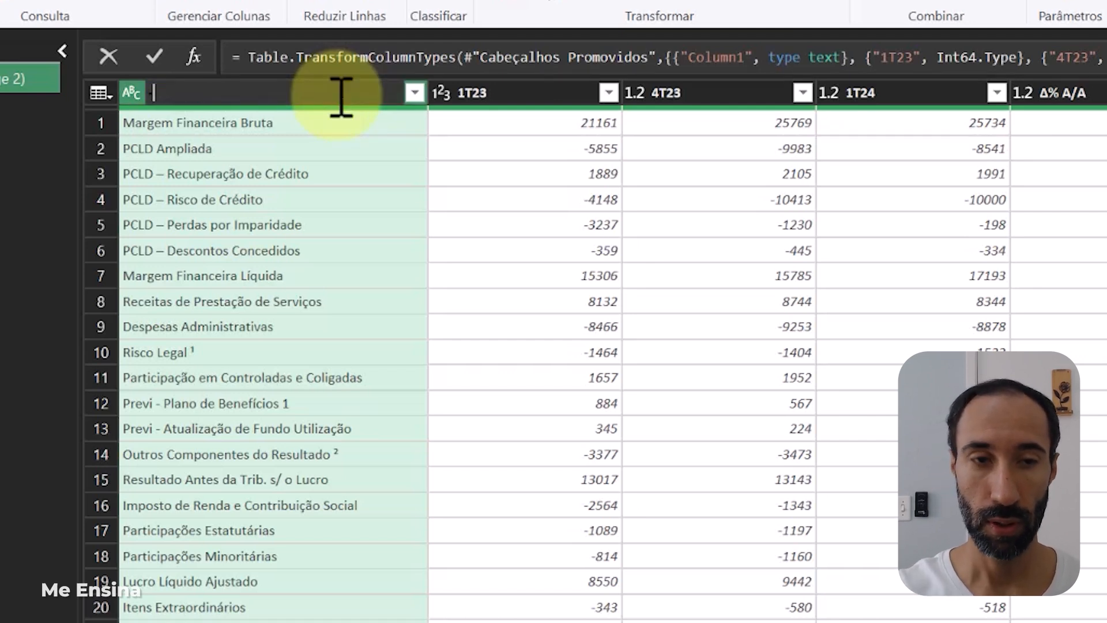
text(-)
key(Return)
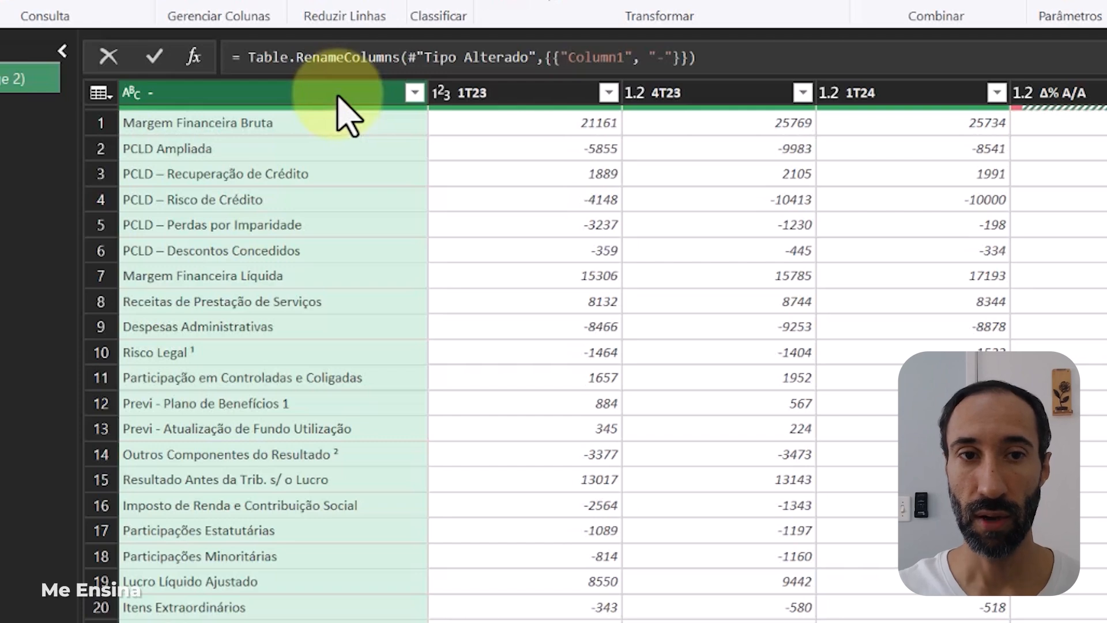
Close the query editor and load the query as a table into the existing worksheet at $A$1
click(961, 480)
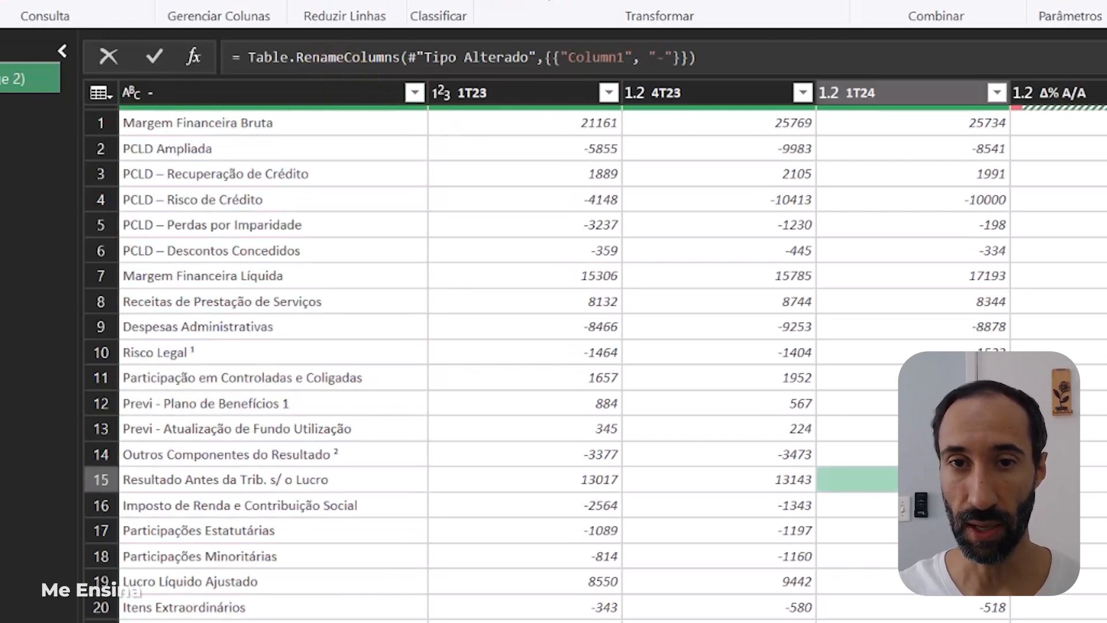
click(1098, 327)
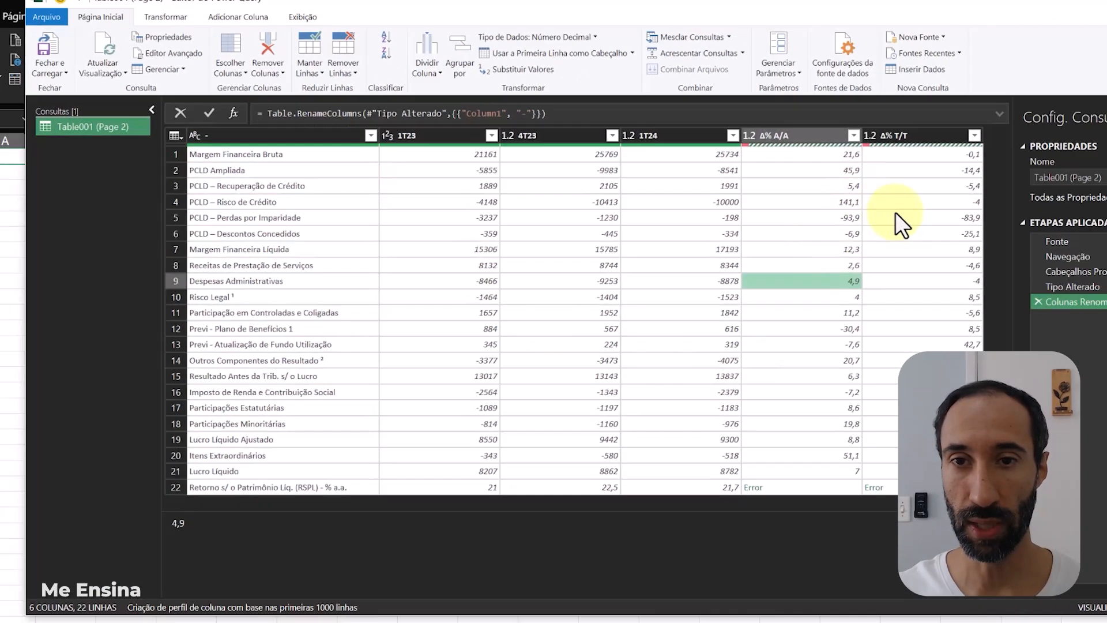
click(896, 214)
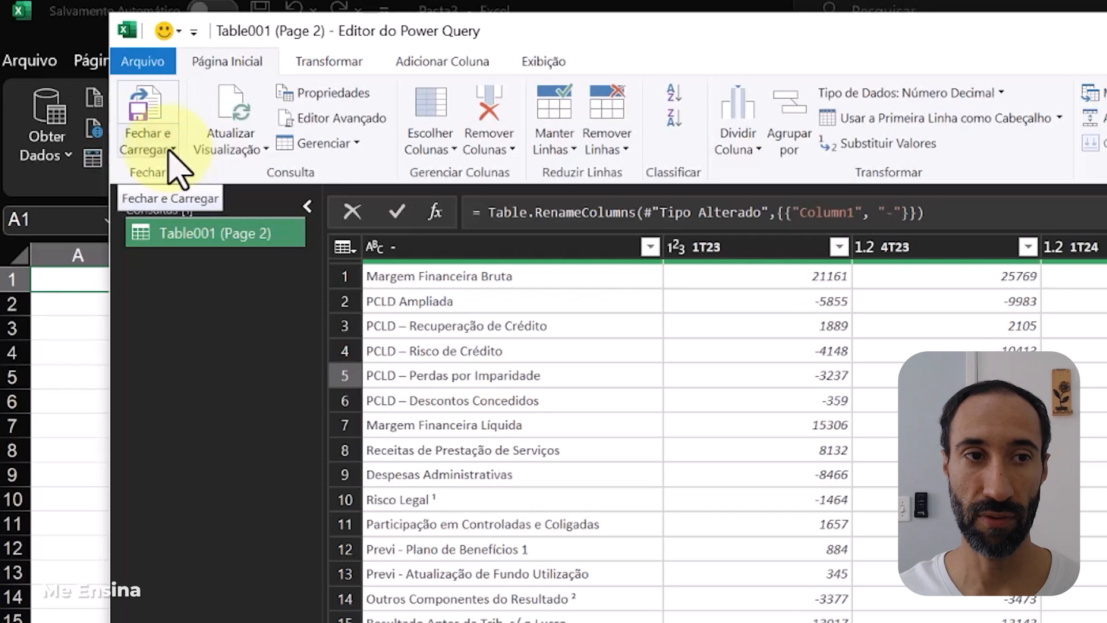
click(172, 149)
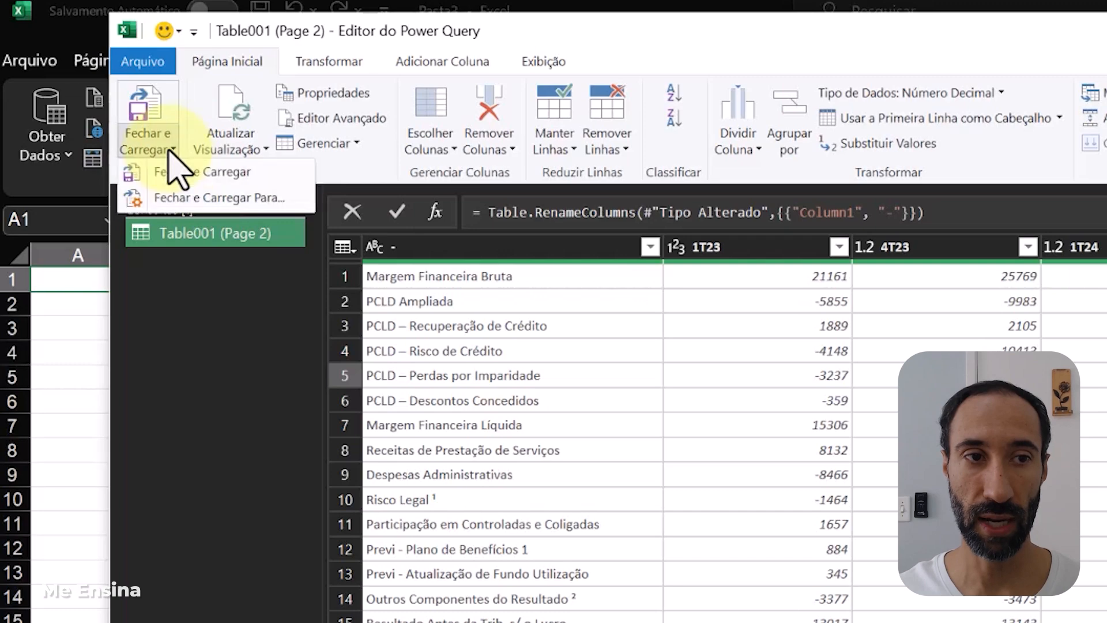
click(227, 198)
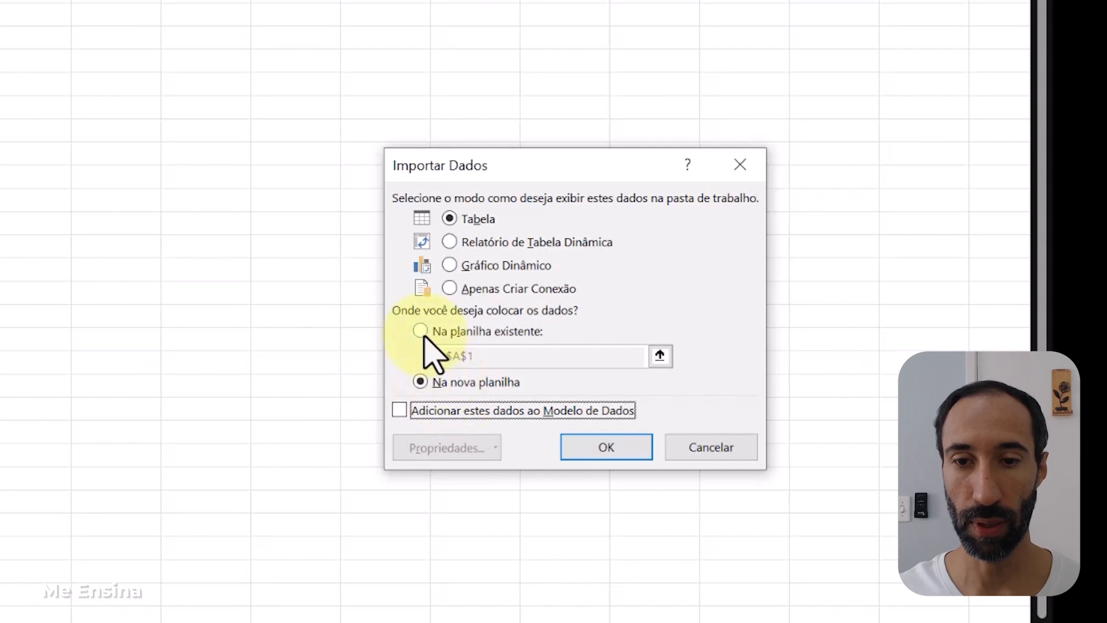
click(421, 332)
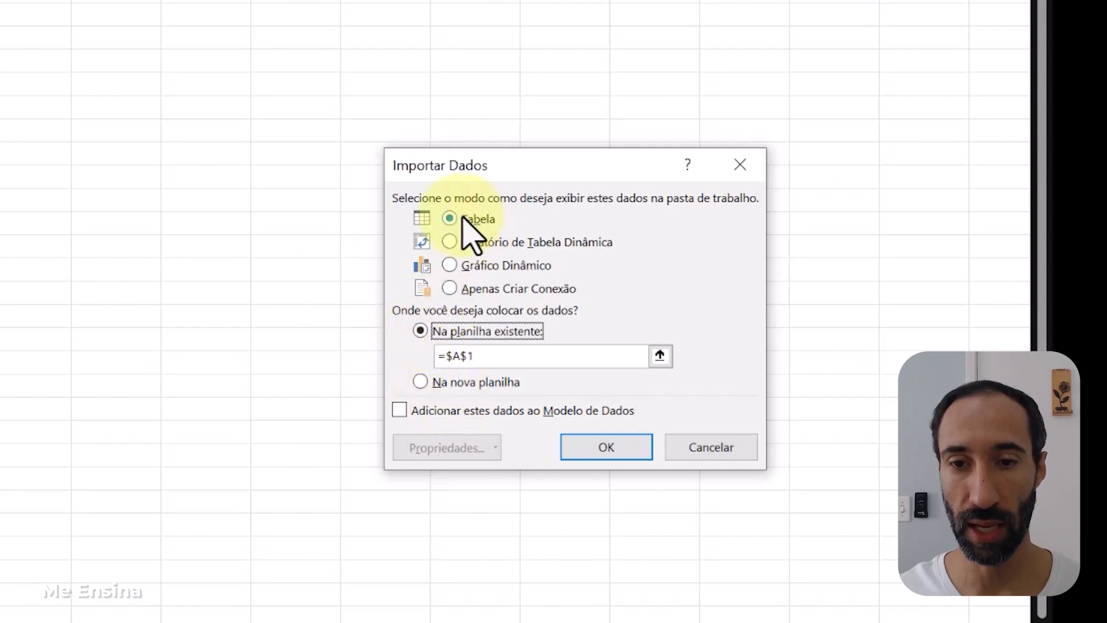
click(465, 358)
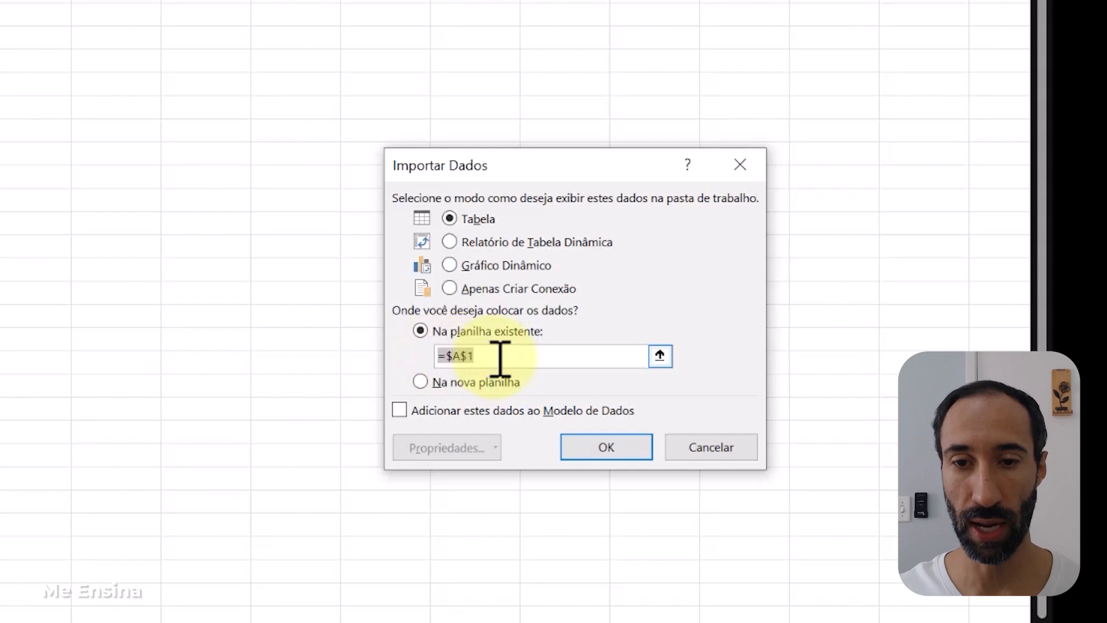
click(626, 461)
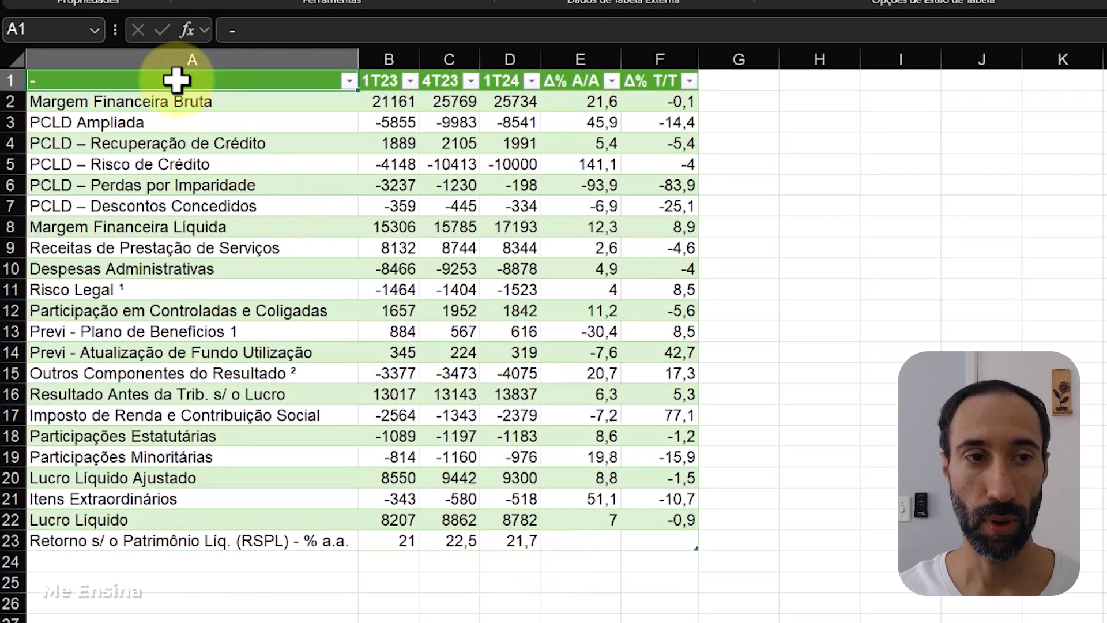
Try to clear the "-" header in cell A1 by leaving it empty
double_click(176, 81)
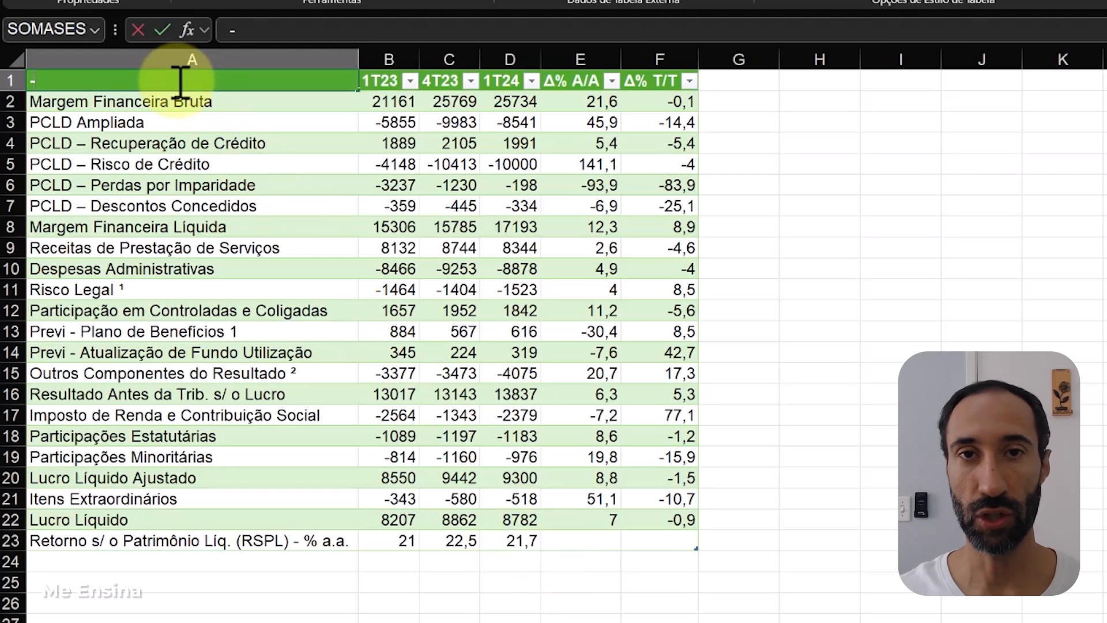
key(BackSpace)
key(Return)
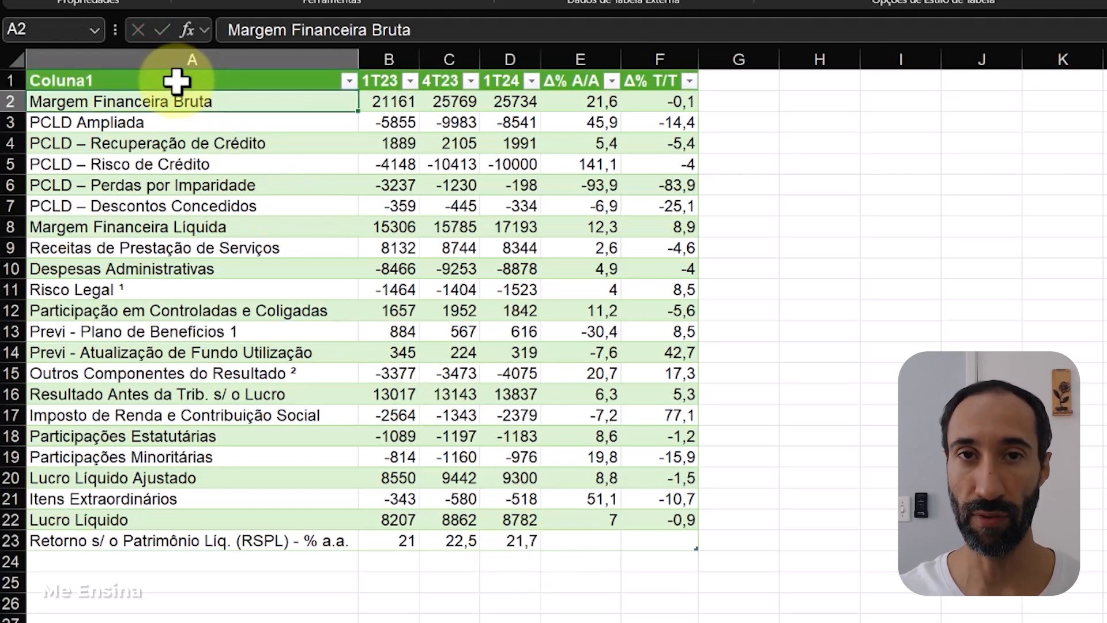
Replace the Coluna1 header in cell A1 with a blank header
double_click(178, 81)
key(BackSpace)
key(BackSpace)
key(BackSpace)
key(BackSpace)
key(BackSpace)
key(BackSpace)
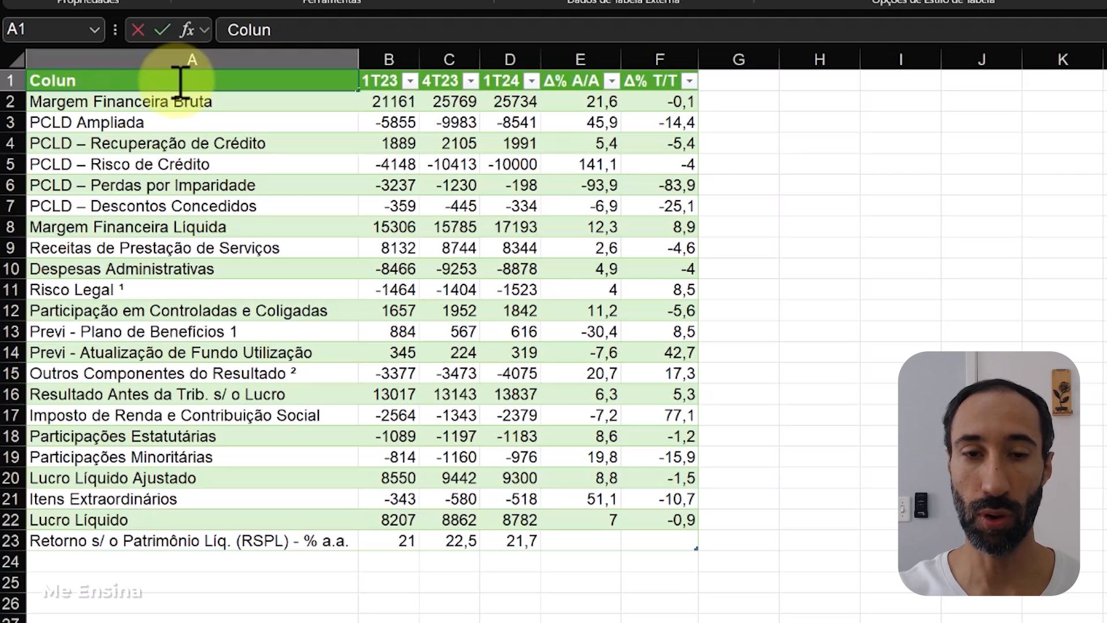
key(Return)
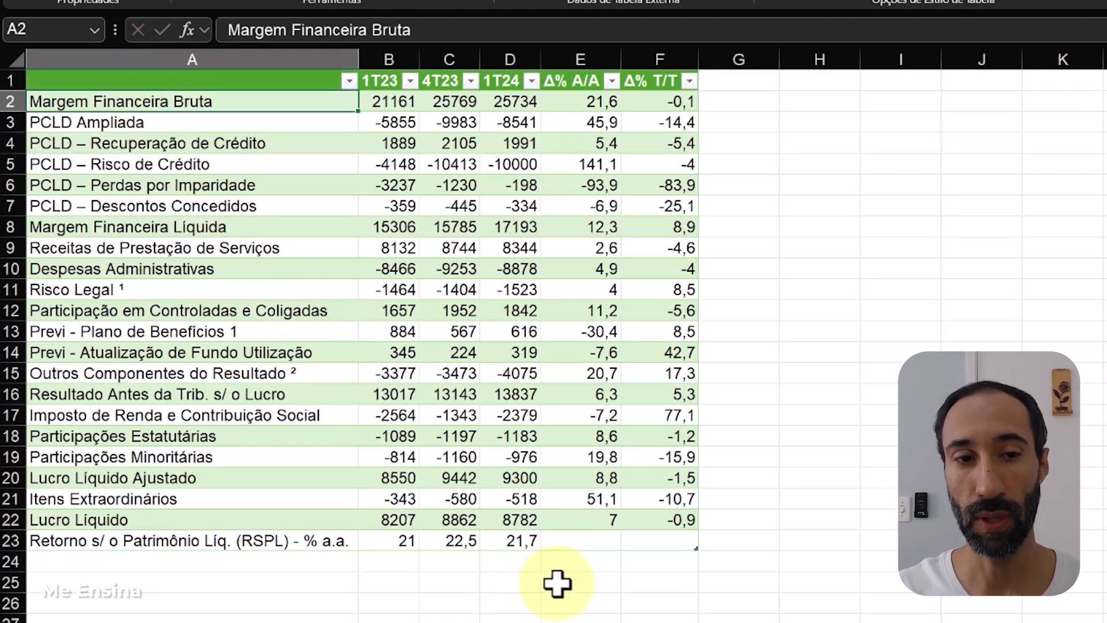
Enter 67 bps in cell E23, the Δ% A/A value of the Retorno s/ o Patrimônio Líq. row
click(597, 562)
click(604, 544)
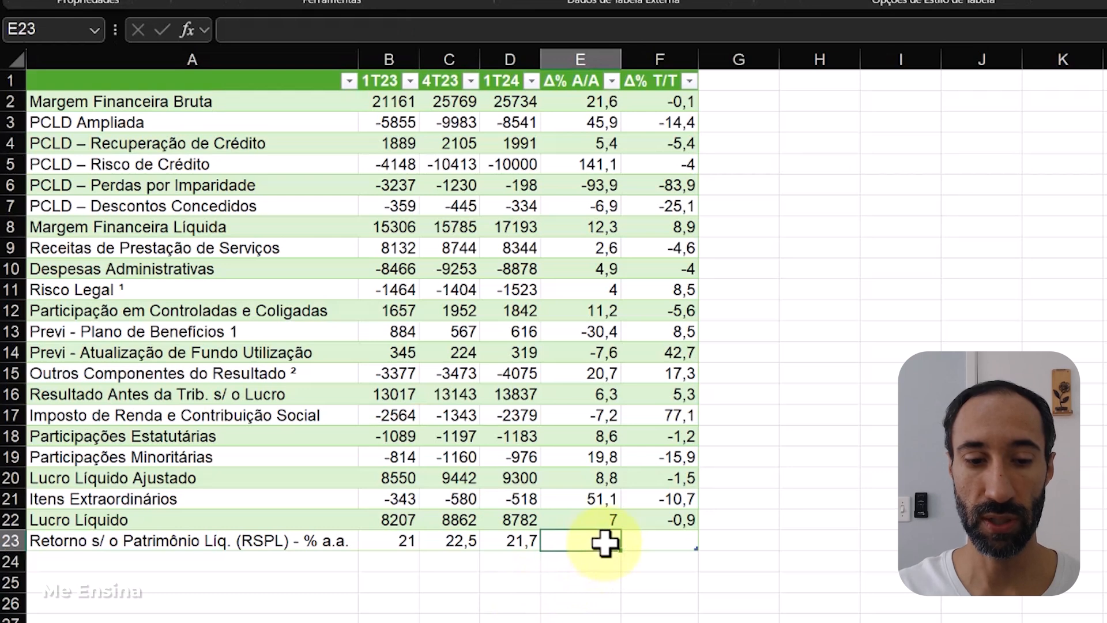
text(67 bps)
key(Return)
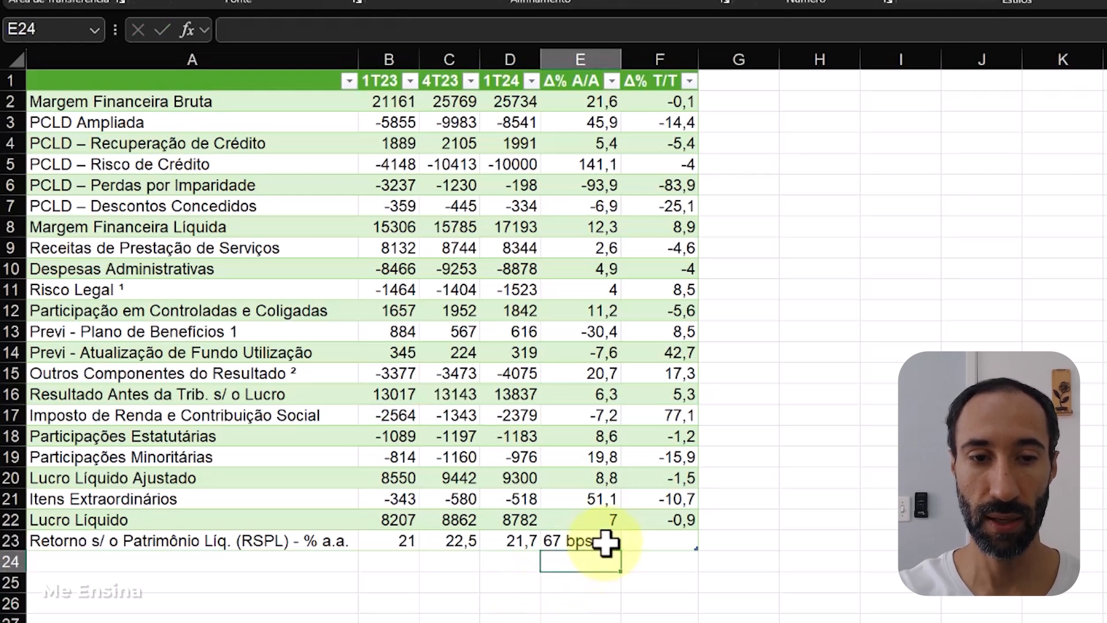
Try to enter -89 bps in cell F23 without changing its number format
click(657, 540)
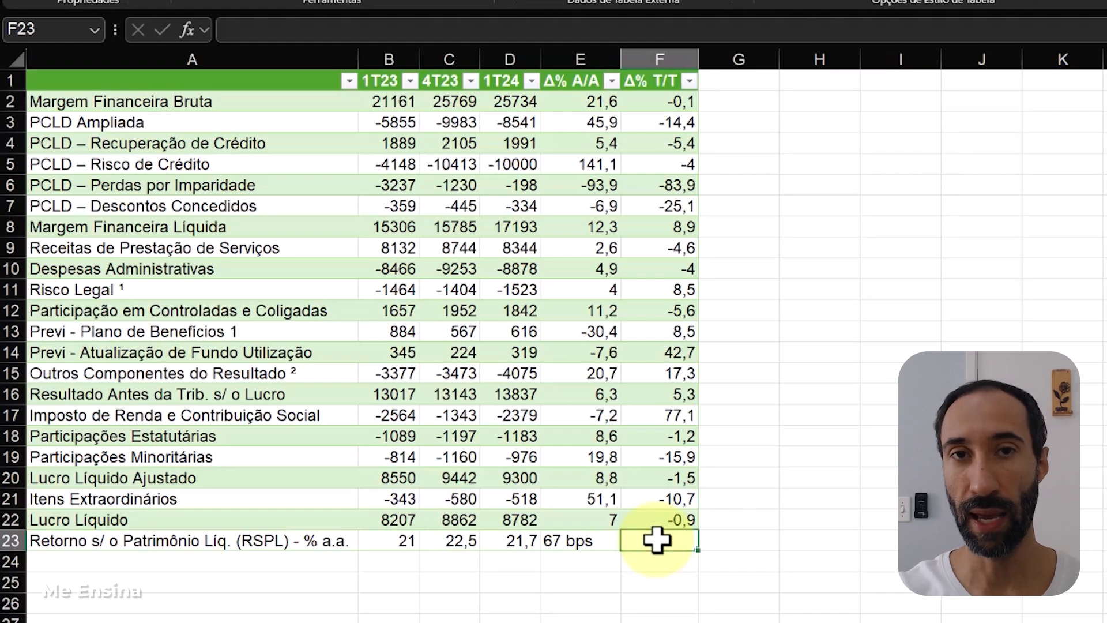
text(-8)
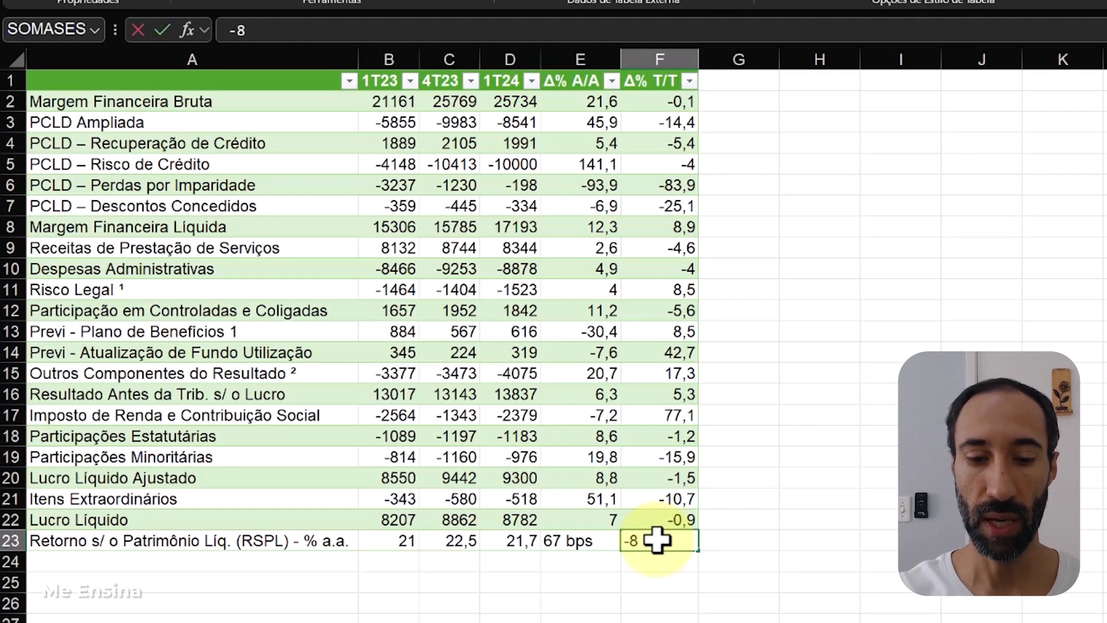
text(9 bps)
key(Return)
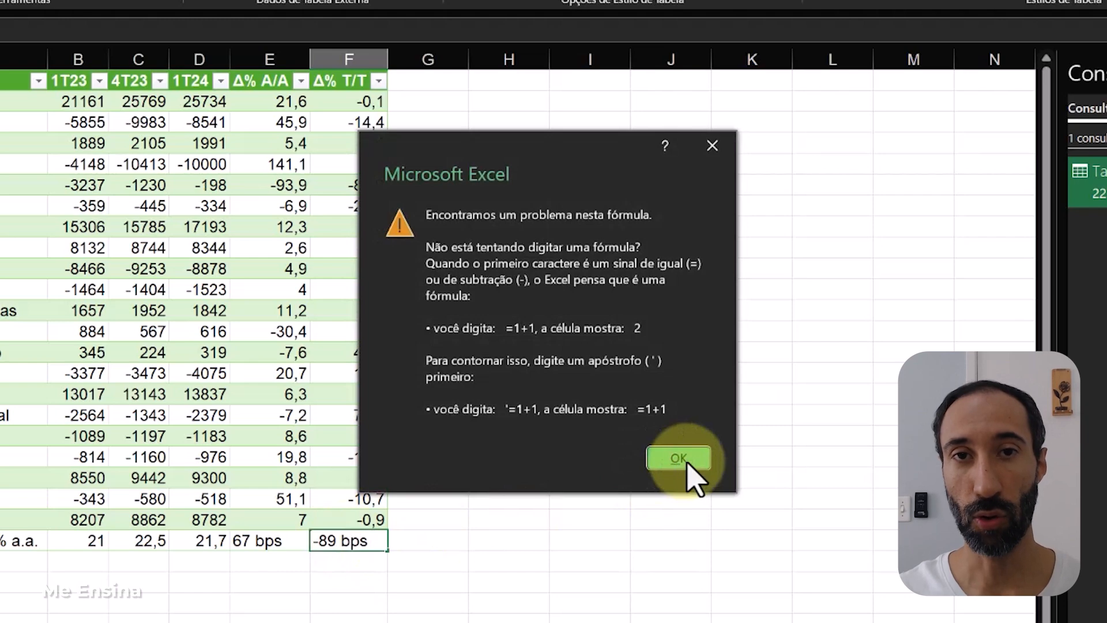
click(686, 464)
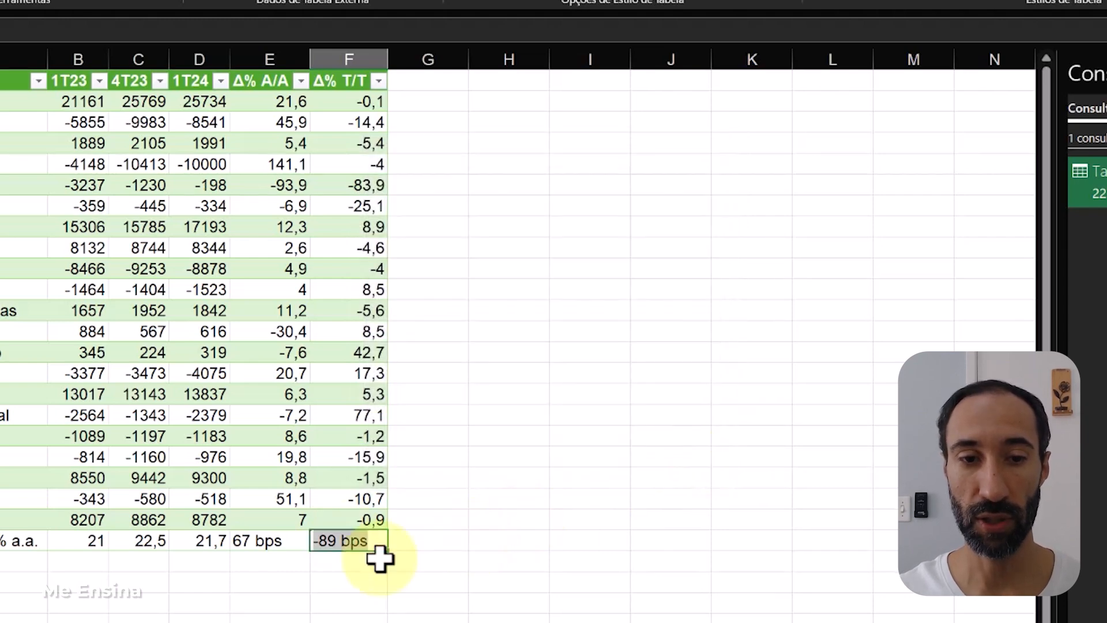
key(Escape)
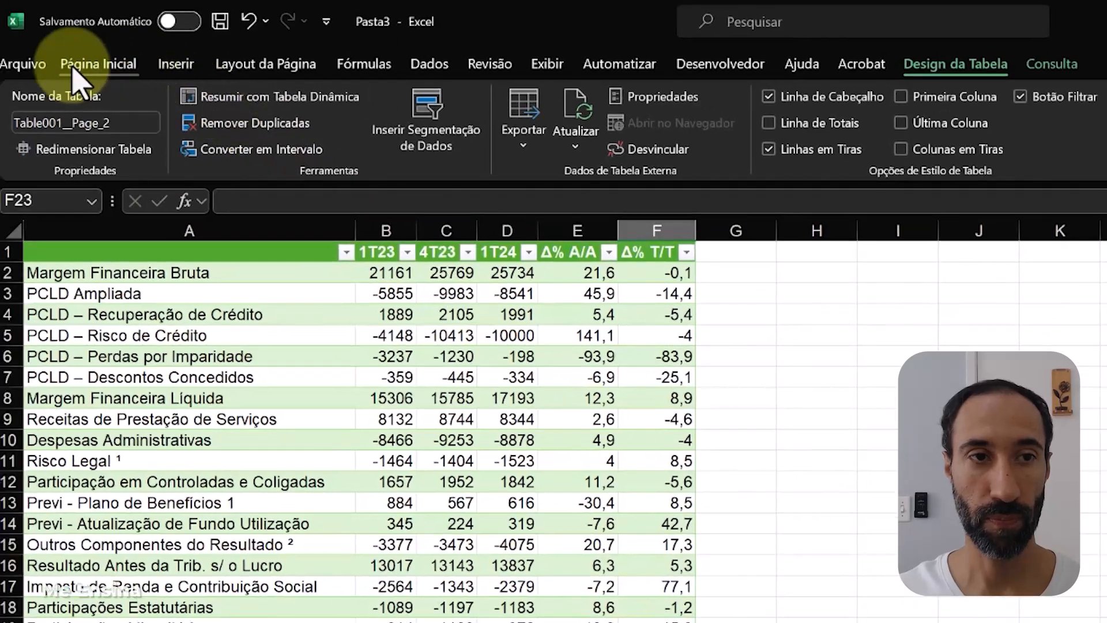
Format cell F23 as text and enter -89 bps in it
click(77, 65)
click(880, 105)
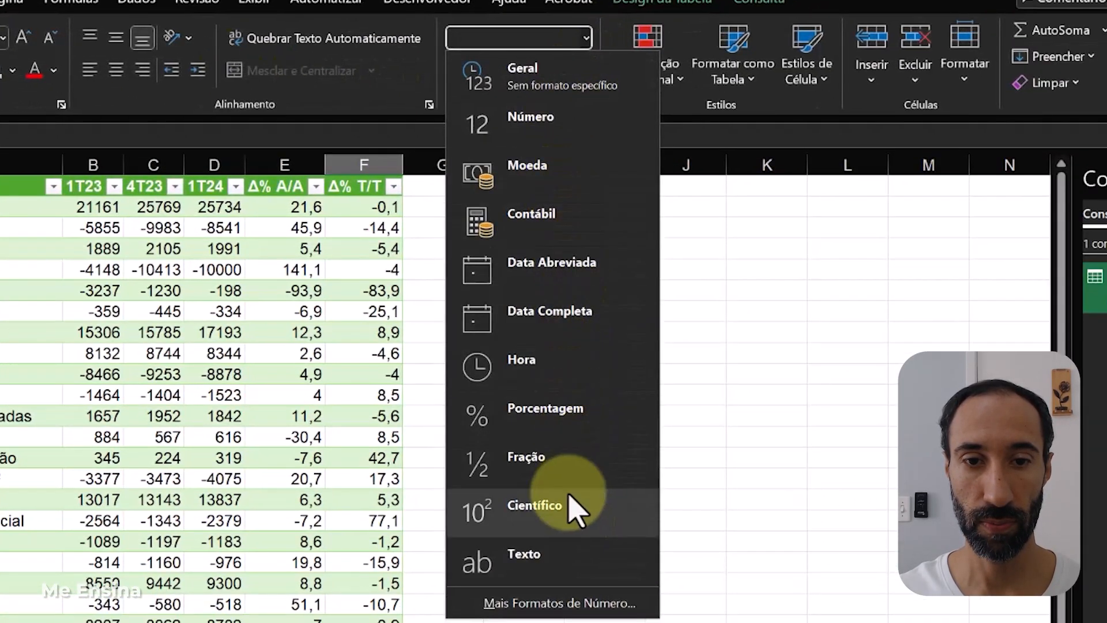
click(568, 571)
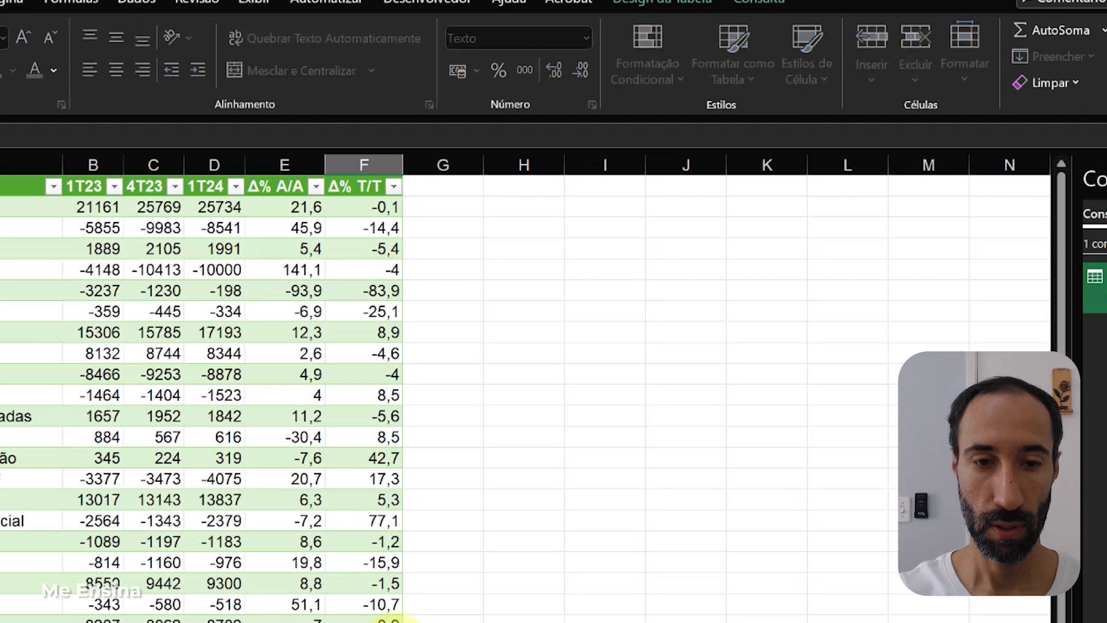
text(-89 bp)
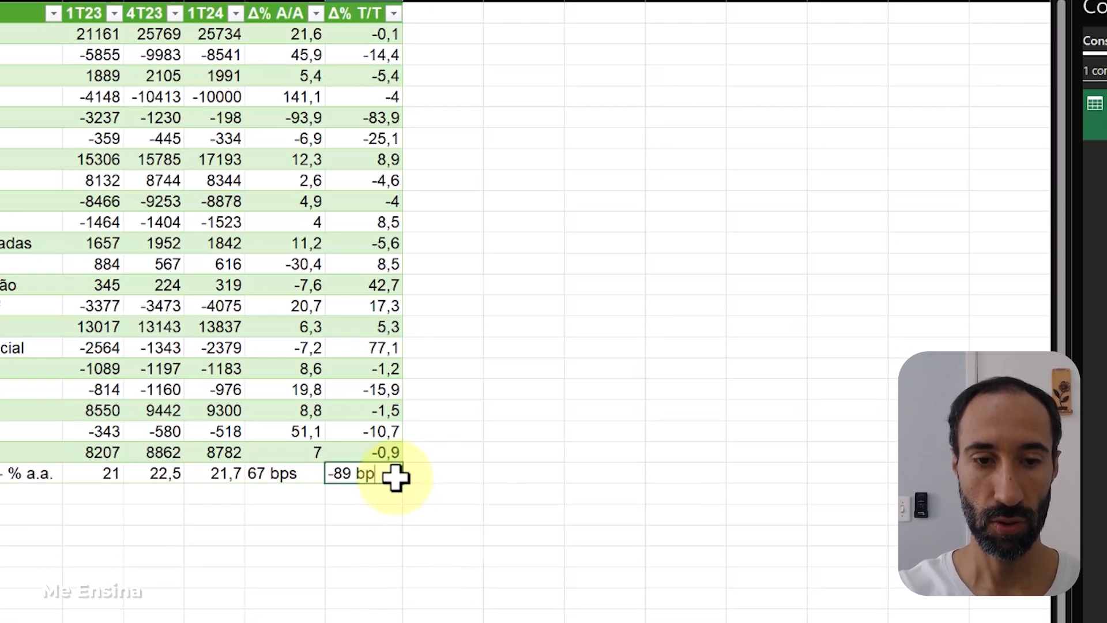
text(s)
key(Return)
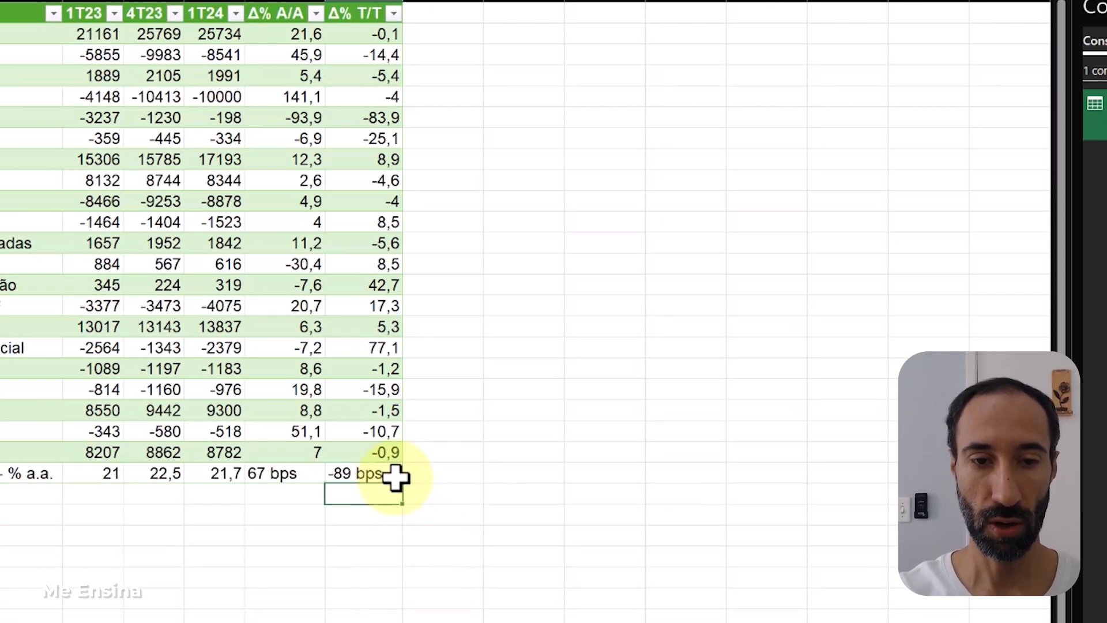
Right-align the bps values in cells E23 and F23
click(288, 475)
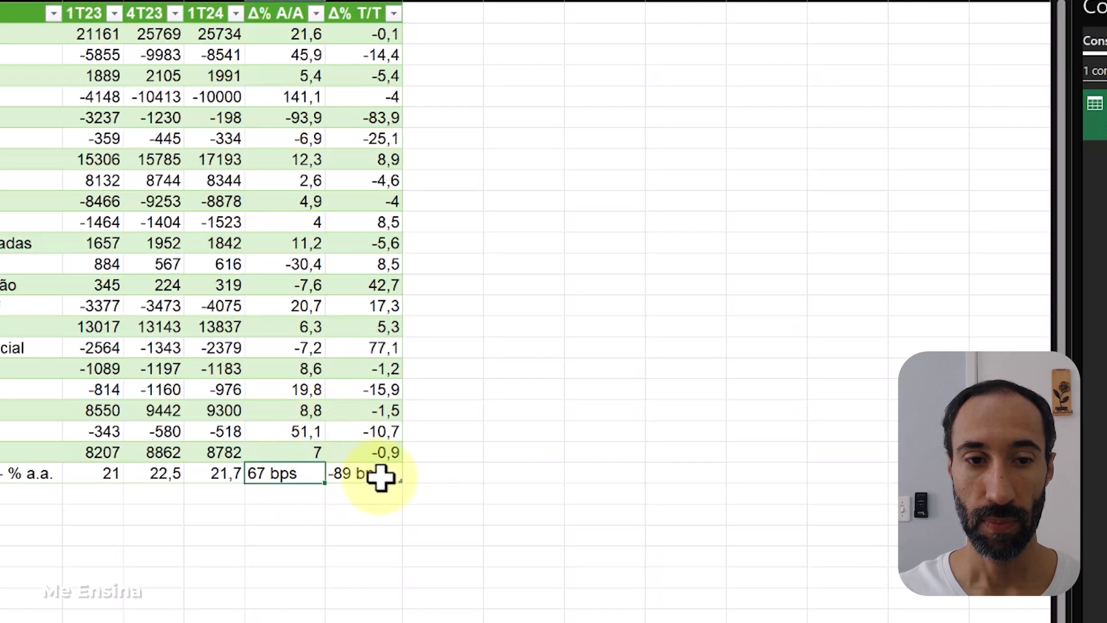
shift+click(381, 477)
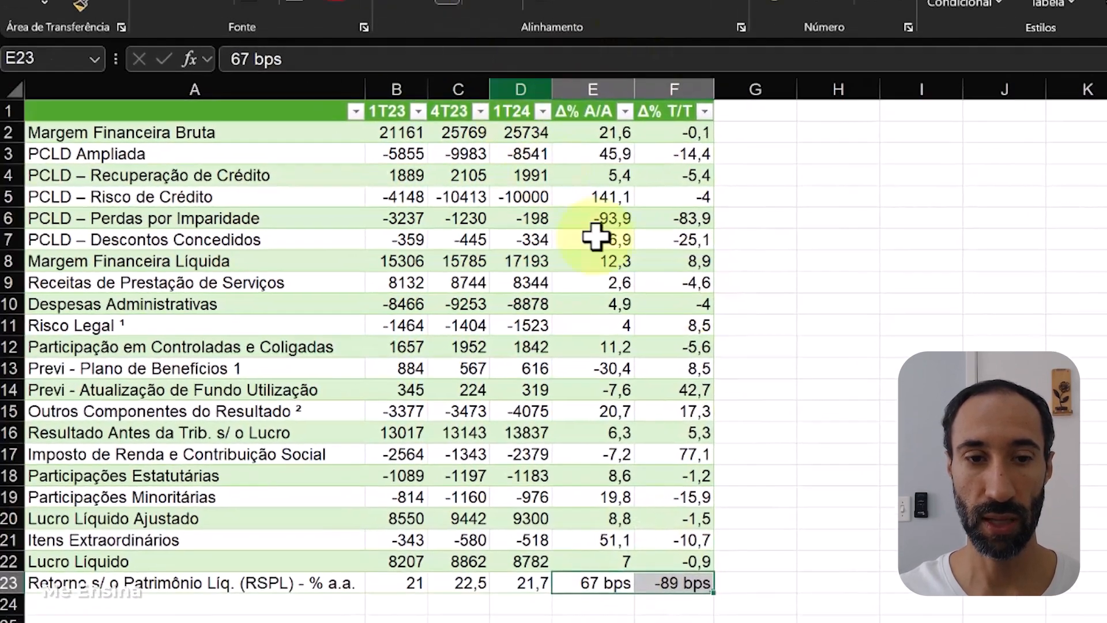
click(756, 622)
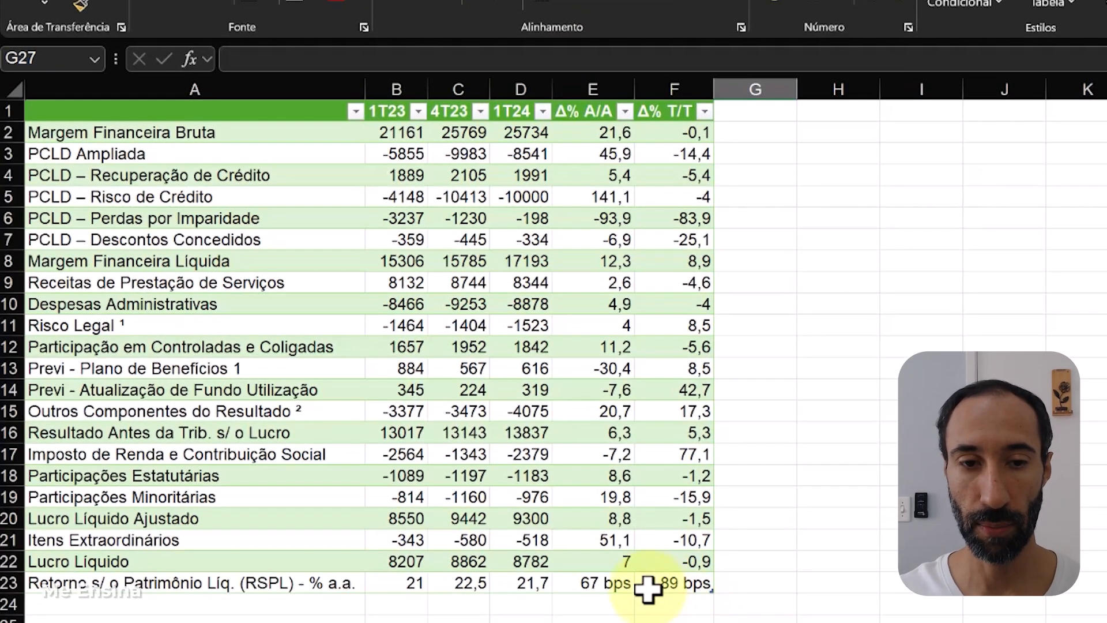
drag(593, 583, 668, 587)
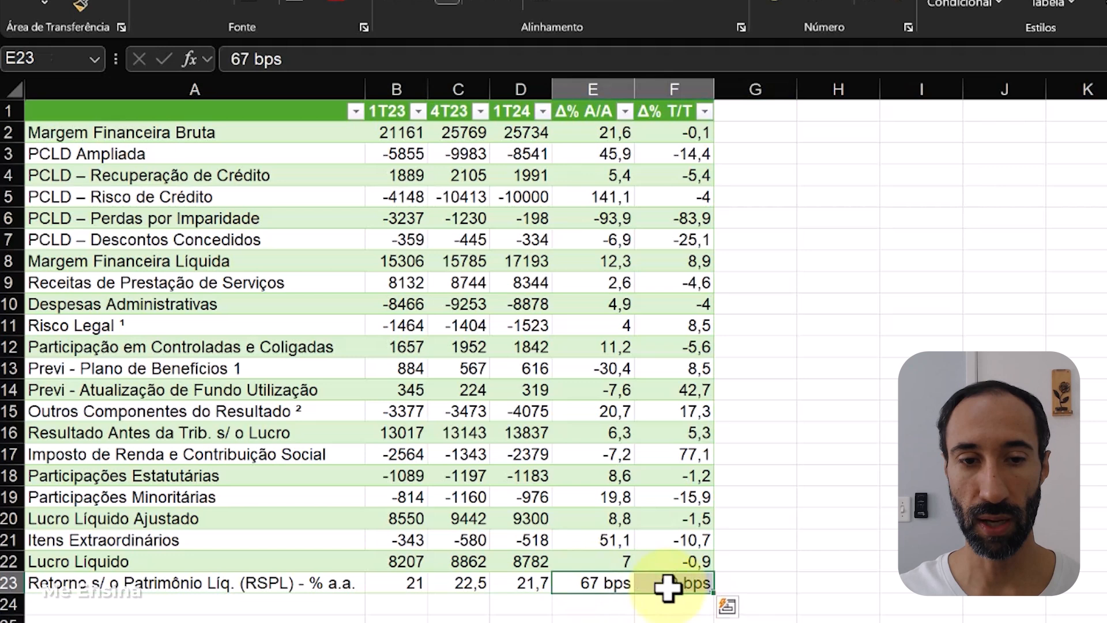
click(684, 616)
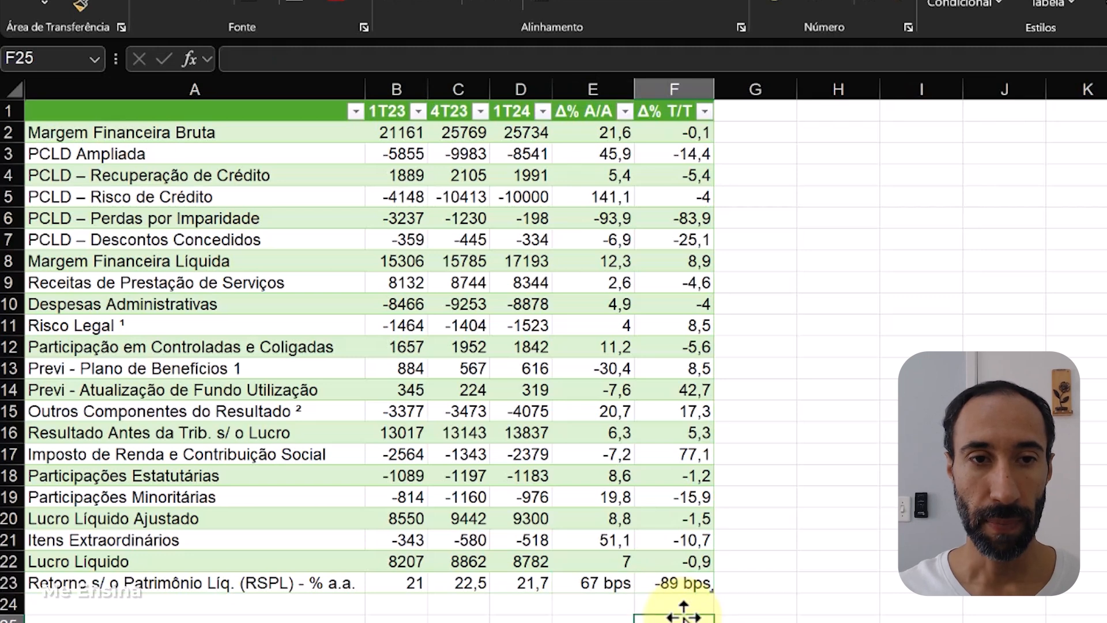
click(526, 194)
click(257, 199)
drag(163, 151, 559, 507)
Apply the first light table style, with black text and grey bands, to the loaded table
click(593, 475)
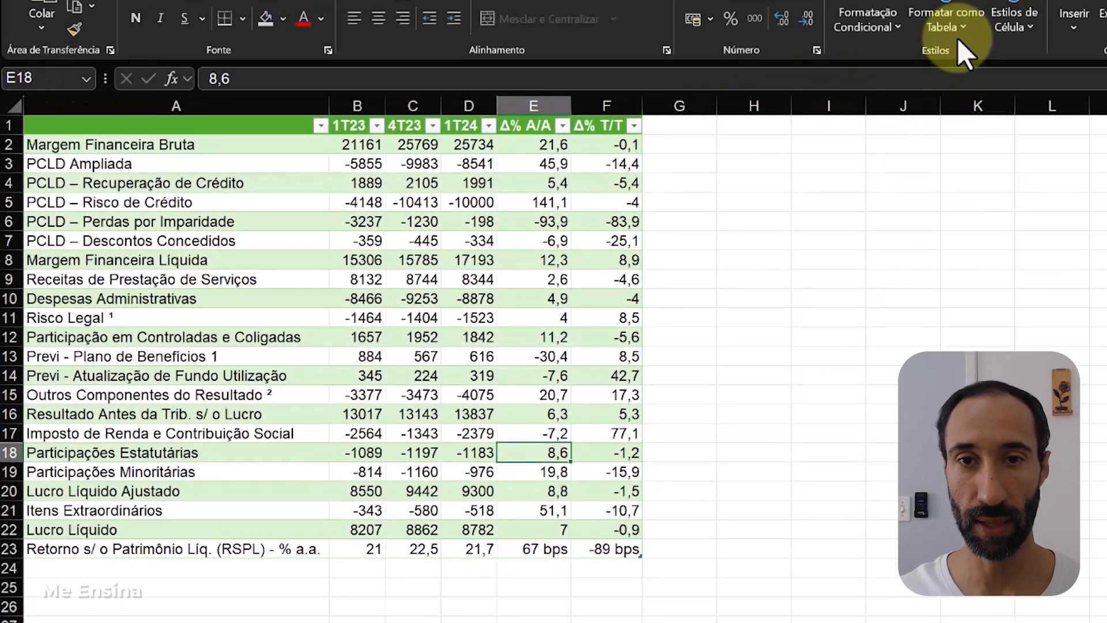
click(663, 80)
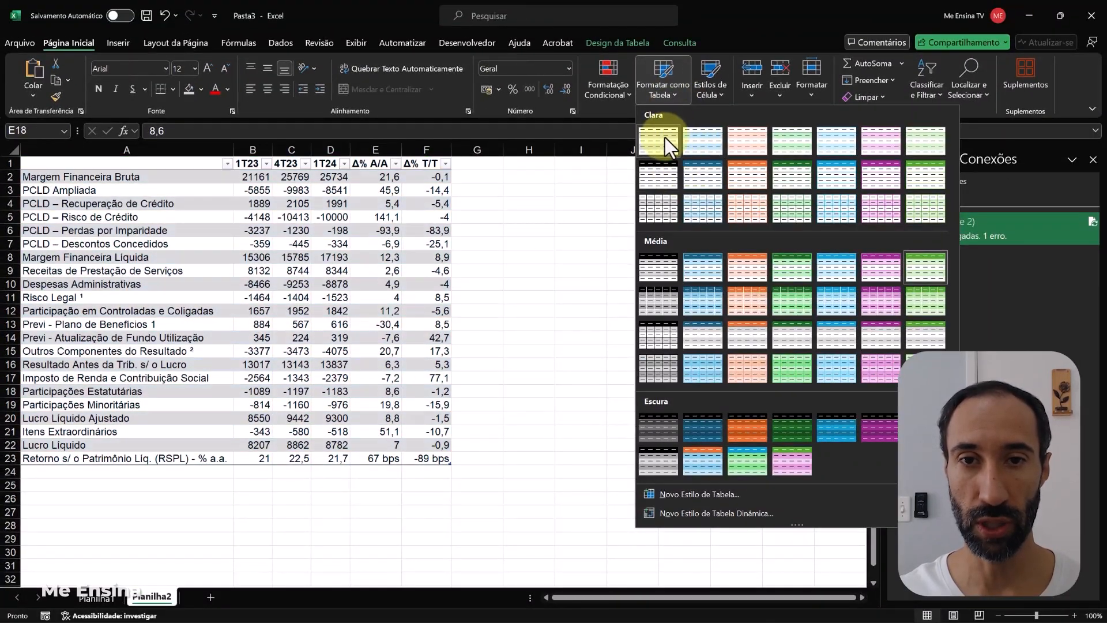
click(665, 137)
click(513, 444)
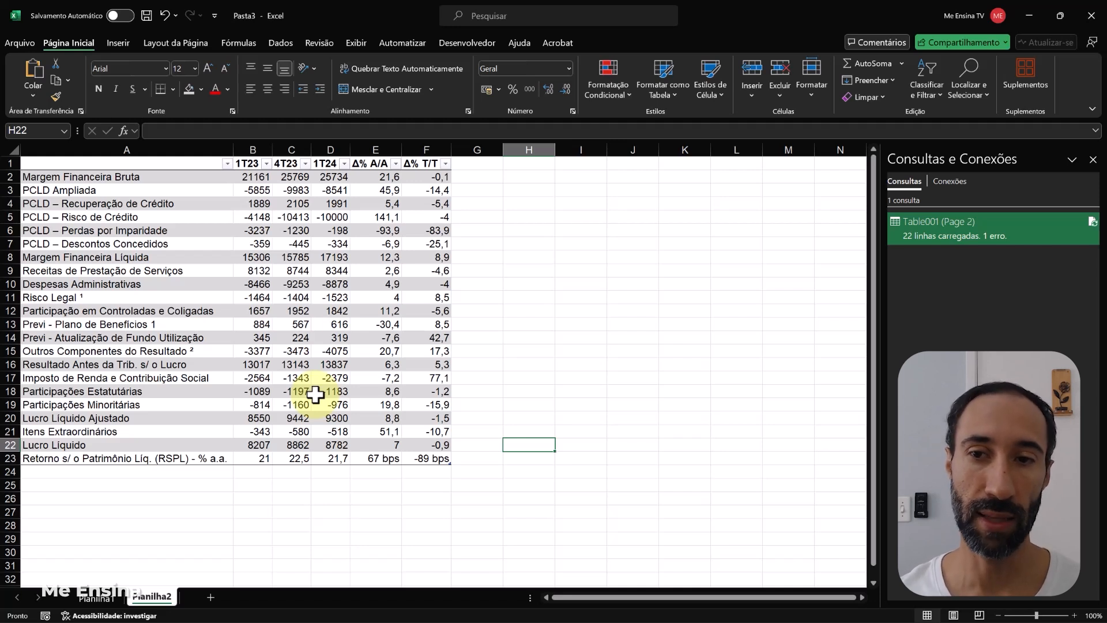
Rename the Table001 (Page 2) query to Cenário2
click(255, 218)
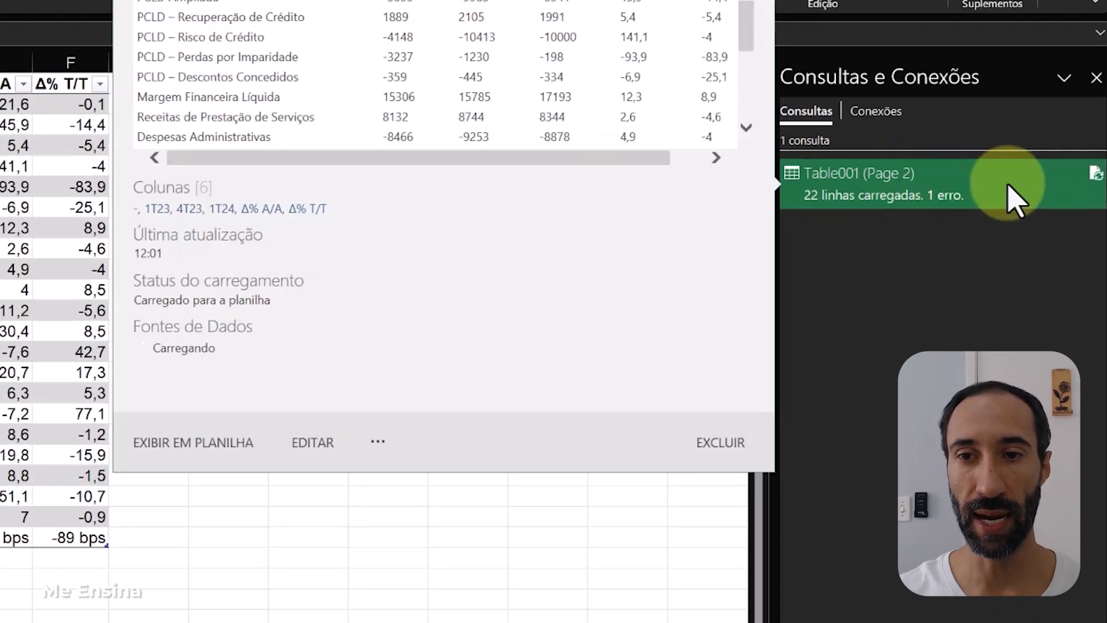
right_click(967, 228)
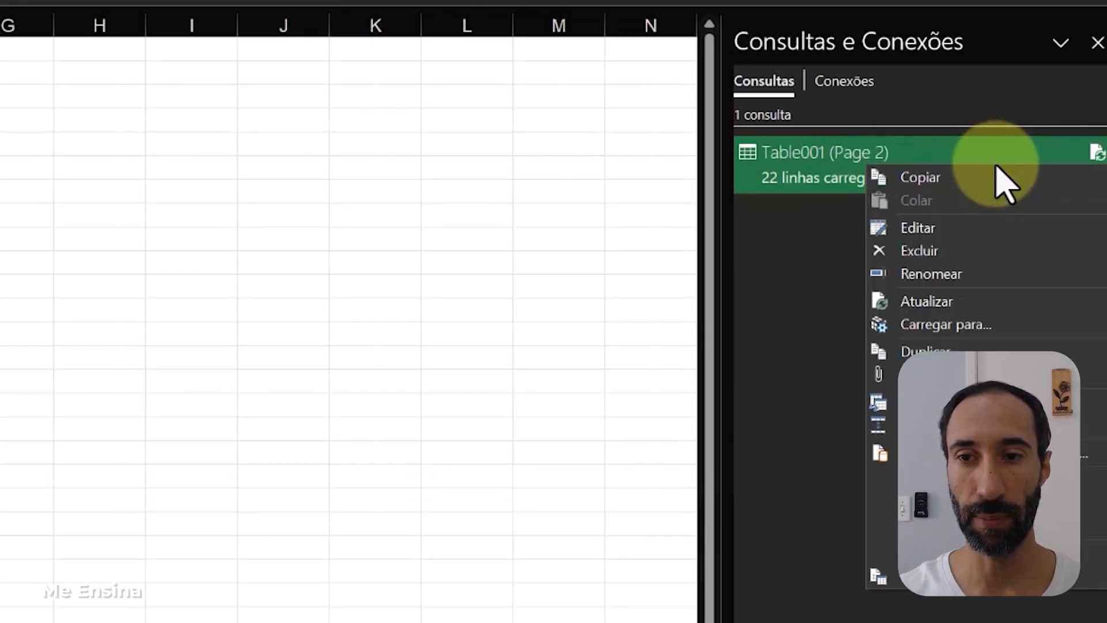
click(962, 232)
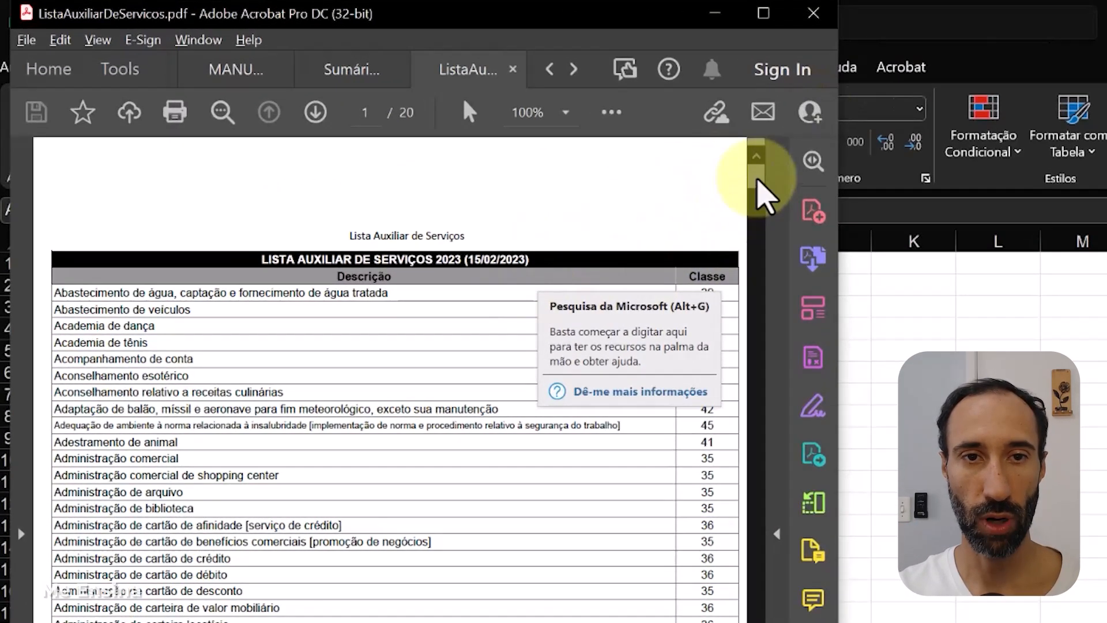
Look over the services table in ListaAuxiliarDeServicos.pdf in Adobe Acrobat, and return to the empty Excel sheet
scroll(470, 127, down, 10)
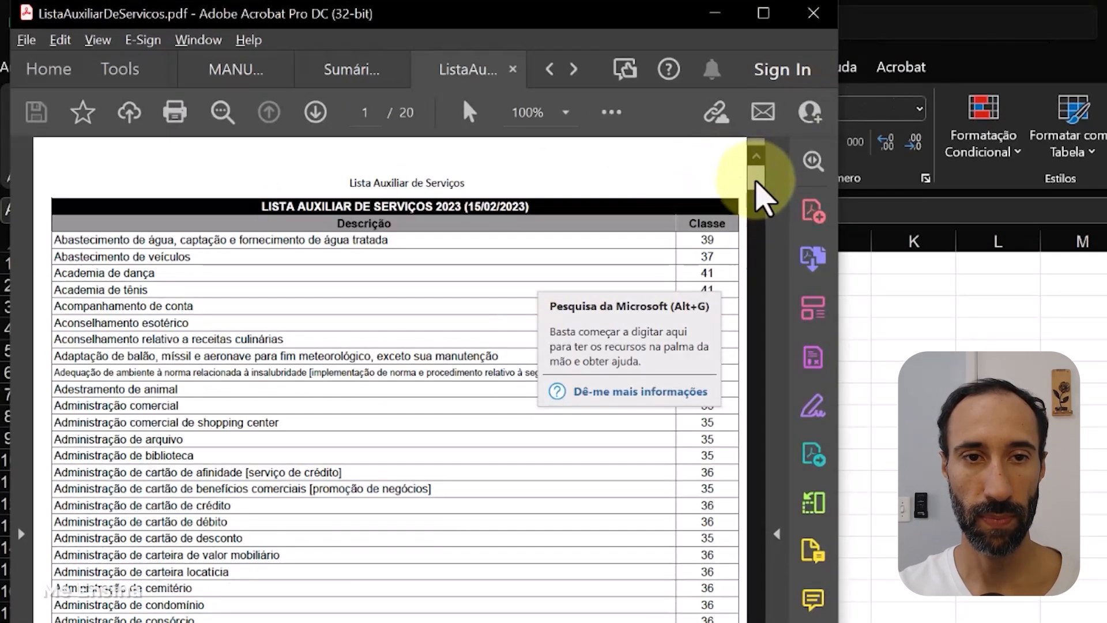
drag(757, 205, 761, 153)
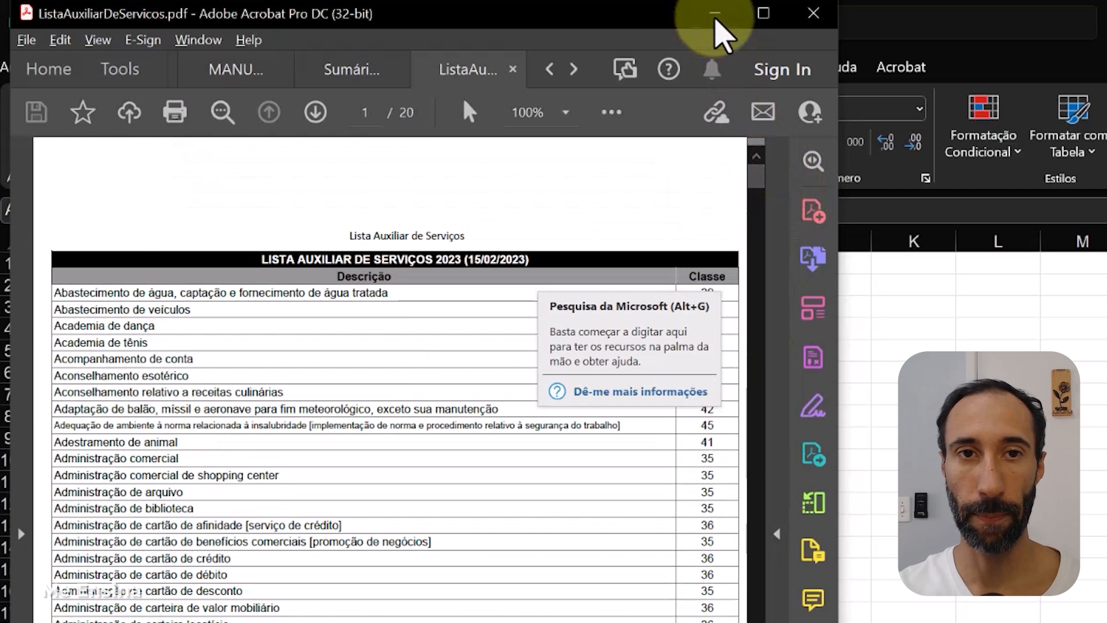
click(715, 17)
Start a PDF data import from the file ListaAuxiliarDeServicos
click(450, 72)
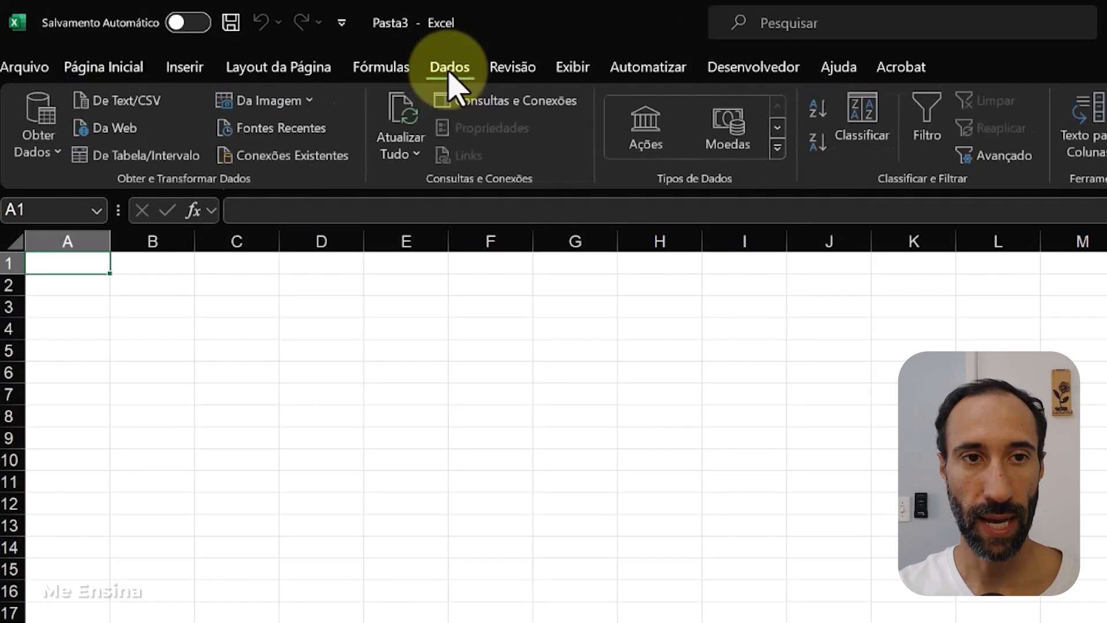
click(39, 132)
mouse_move(81, 191)
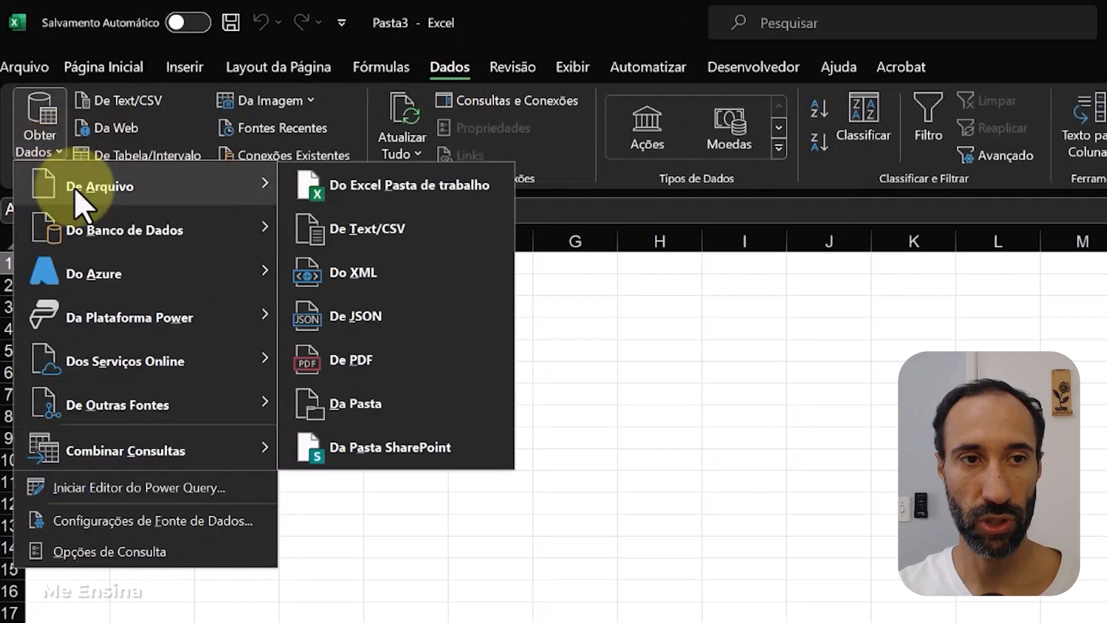
click(385, 356)
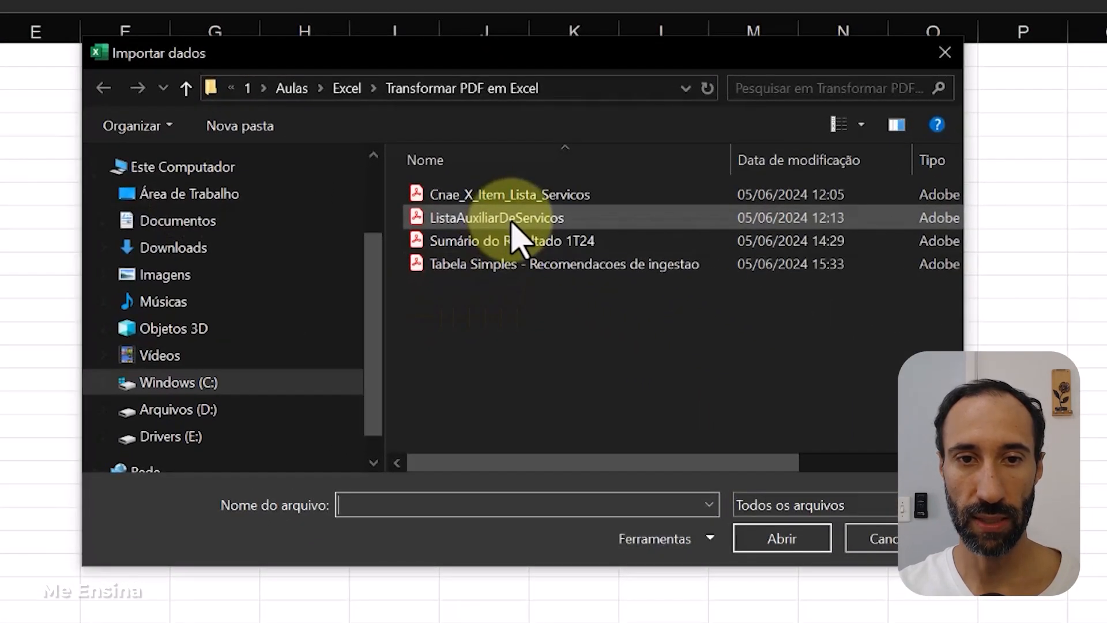
click(511, 222)
click(785, 541)
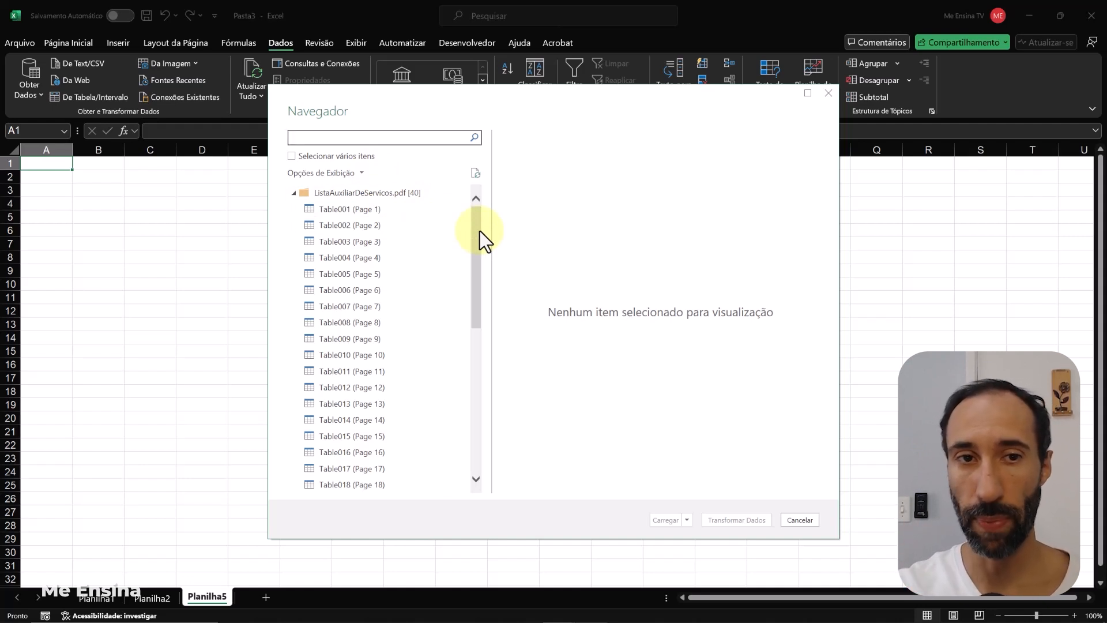
Enable selecting multiple items and mark all tables from Table001 (Page 1) to Table020 (Page 20) for import
click(427, 213)
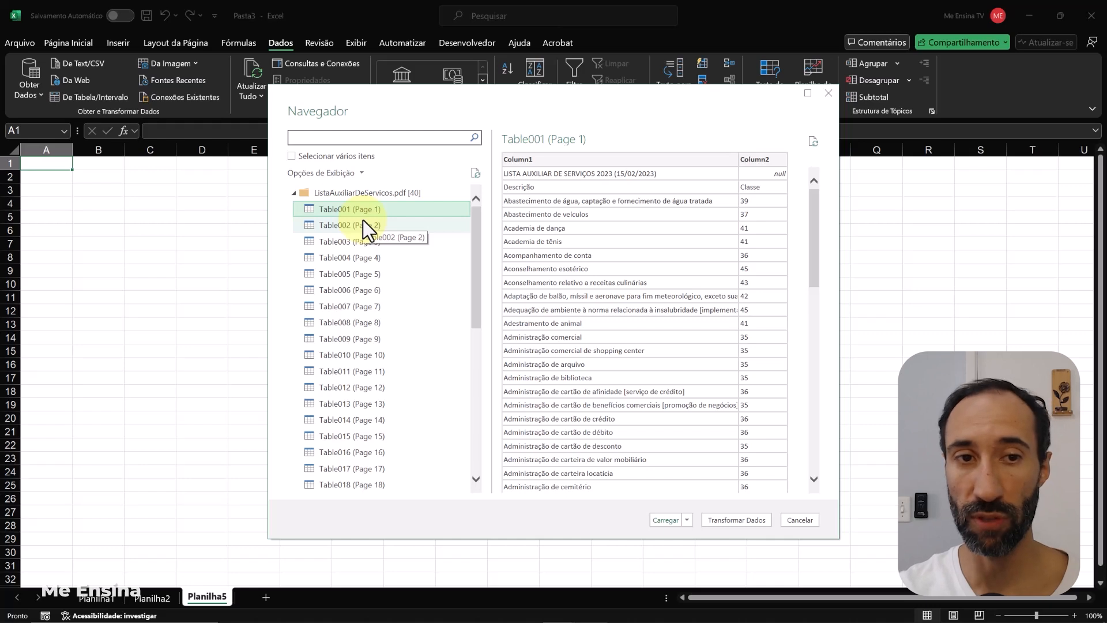
click(292, 156)
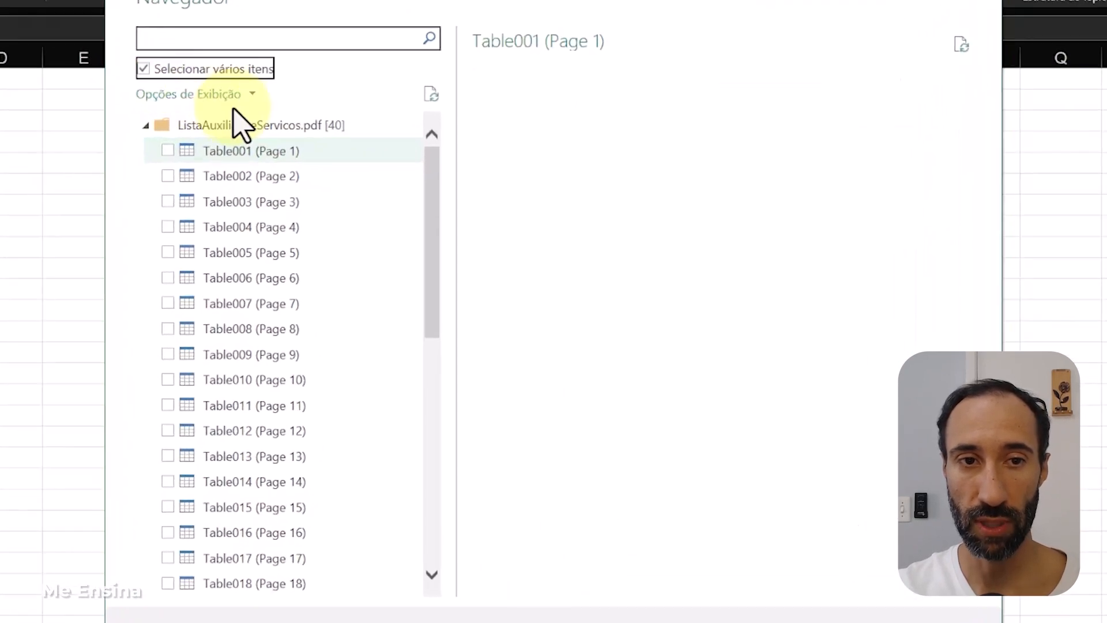
click(167, 151)
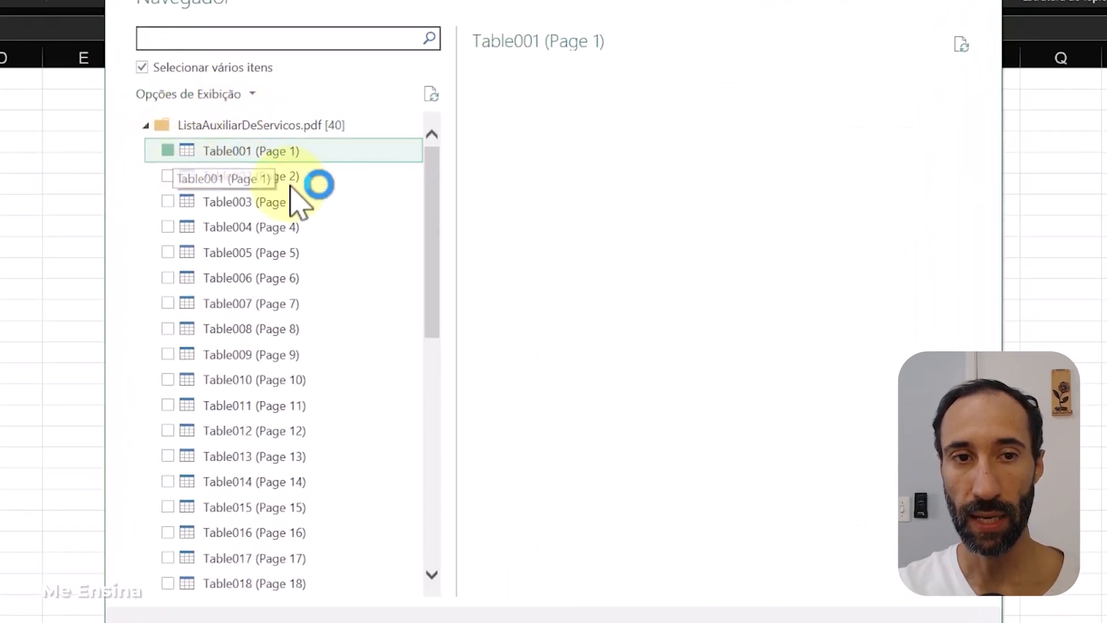
drag(434, 216, 429, 430)
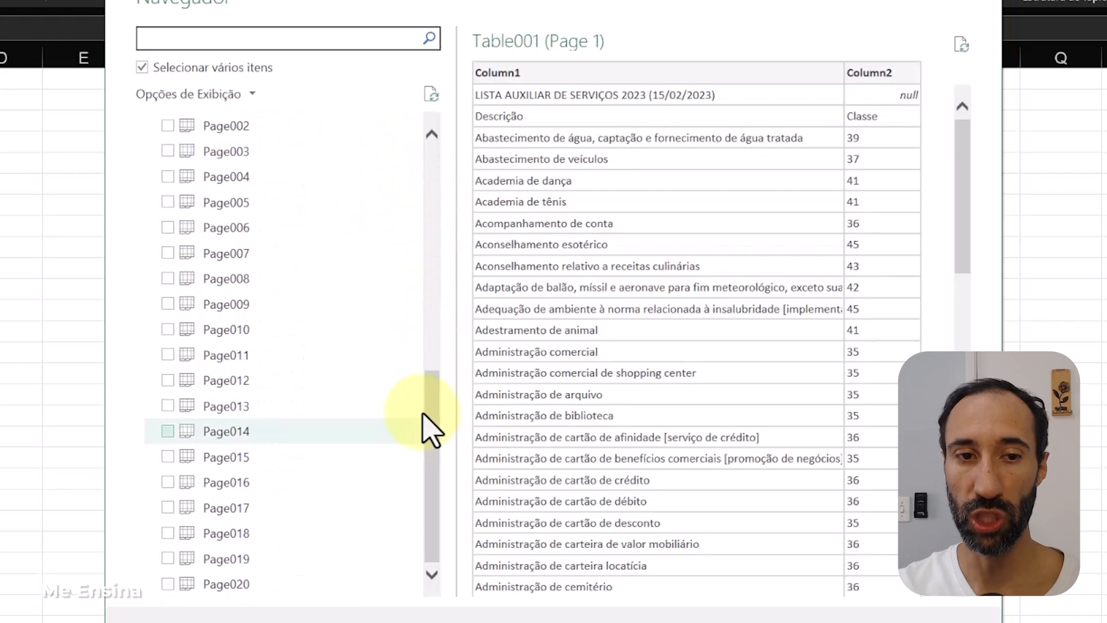
scroll(317, 376, up, 6)
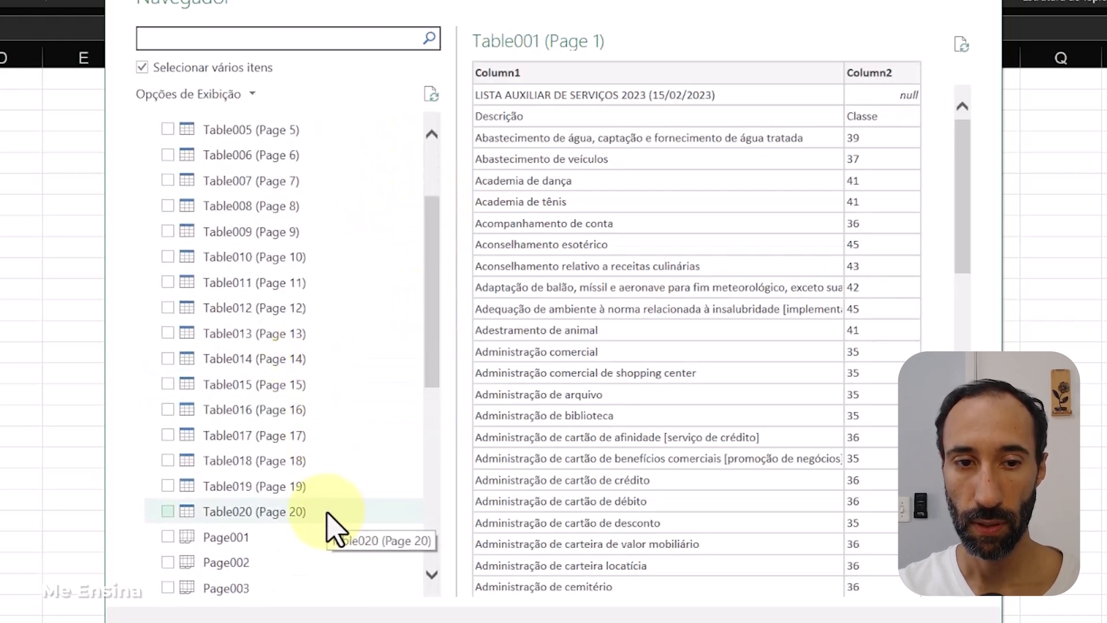
shift+click(327, 513)
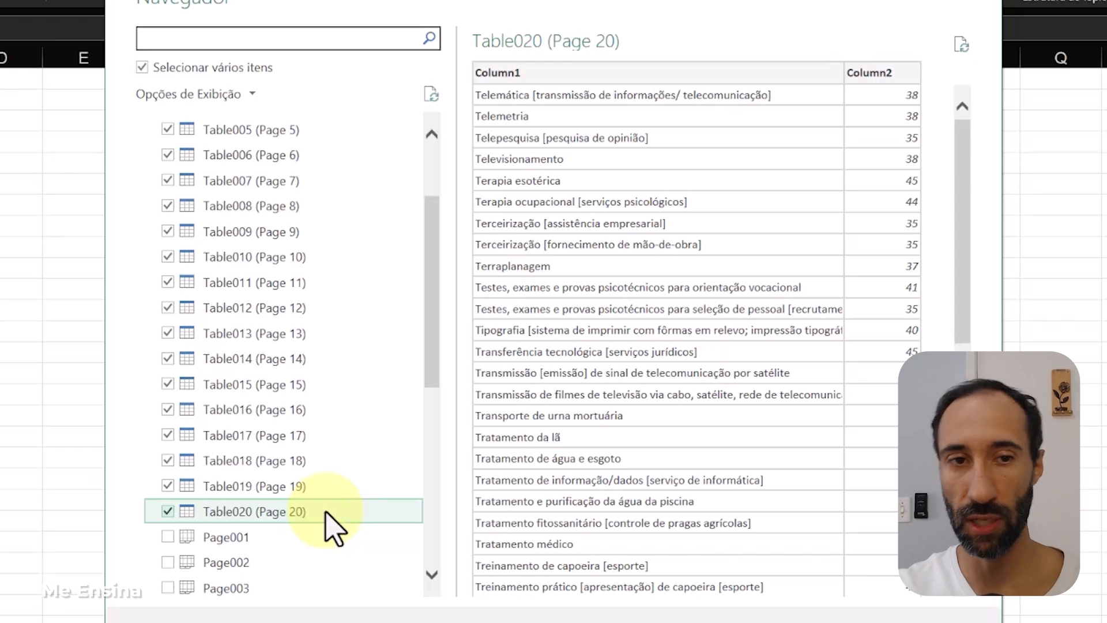
scroll(329, 396, up, 3)
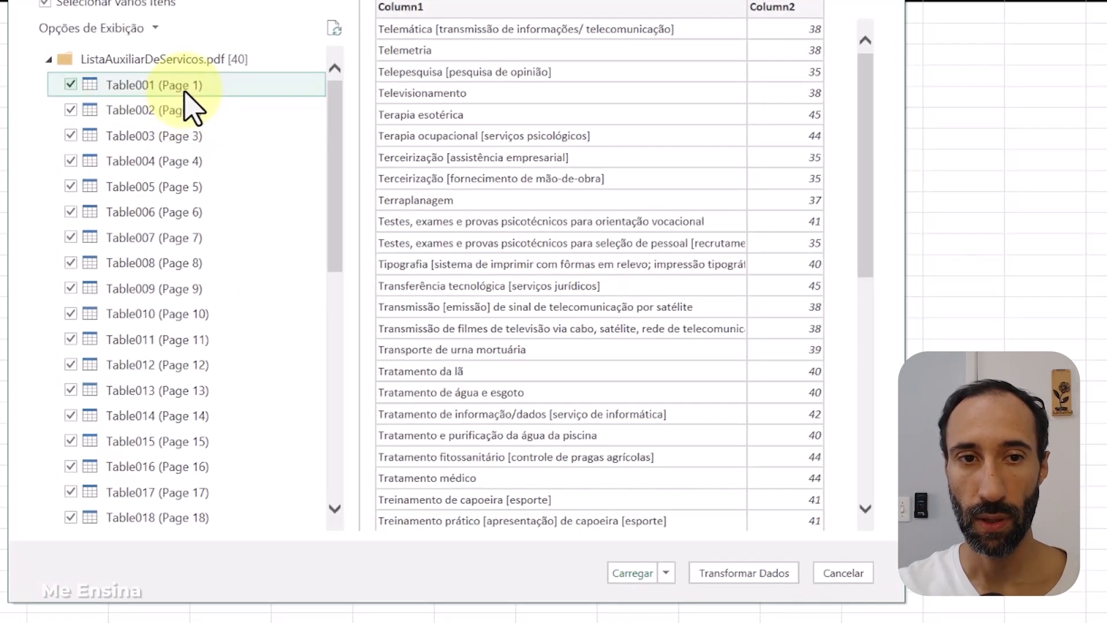
click(283, 152)
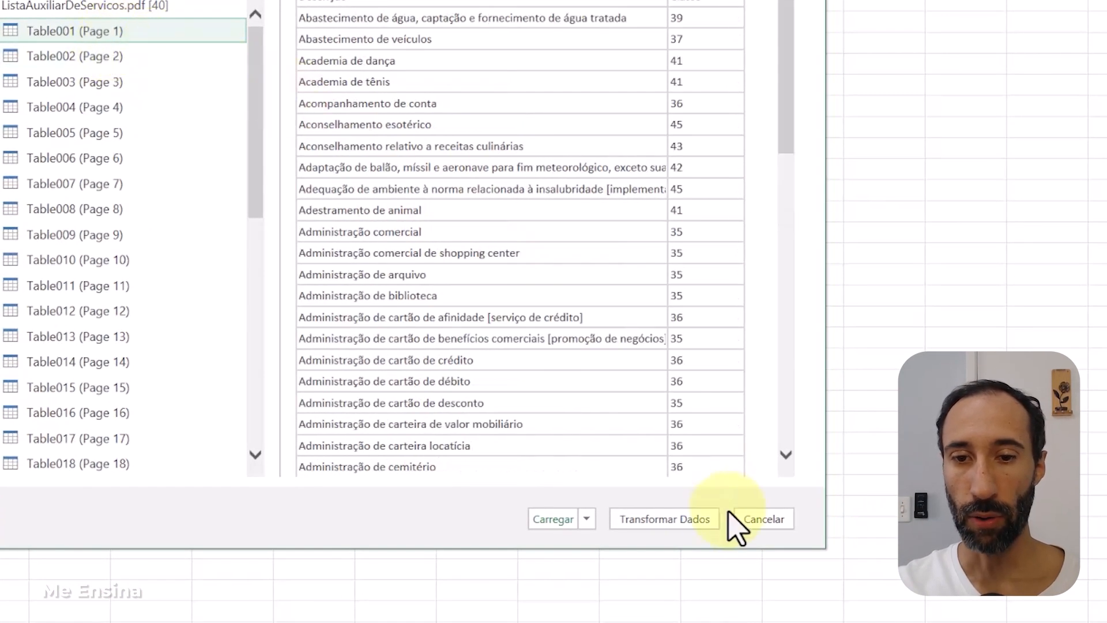
Open the selected PDF tables for transformation in the Power Query Editor
click(683, 522)
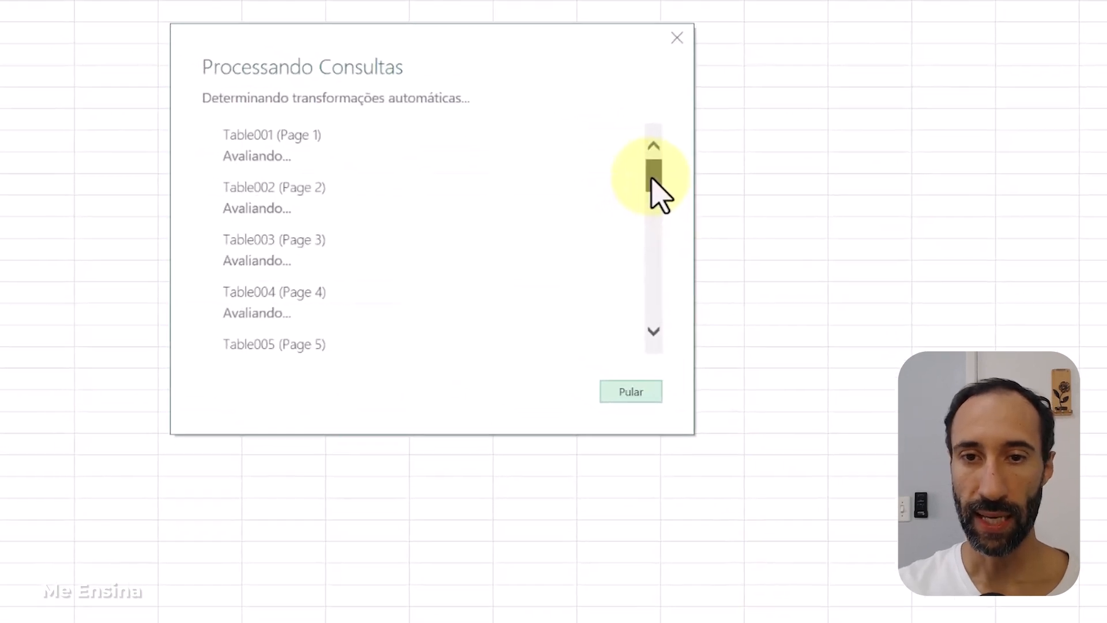
drag(652, 177, 789, 401)
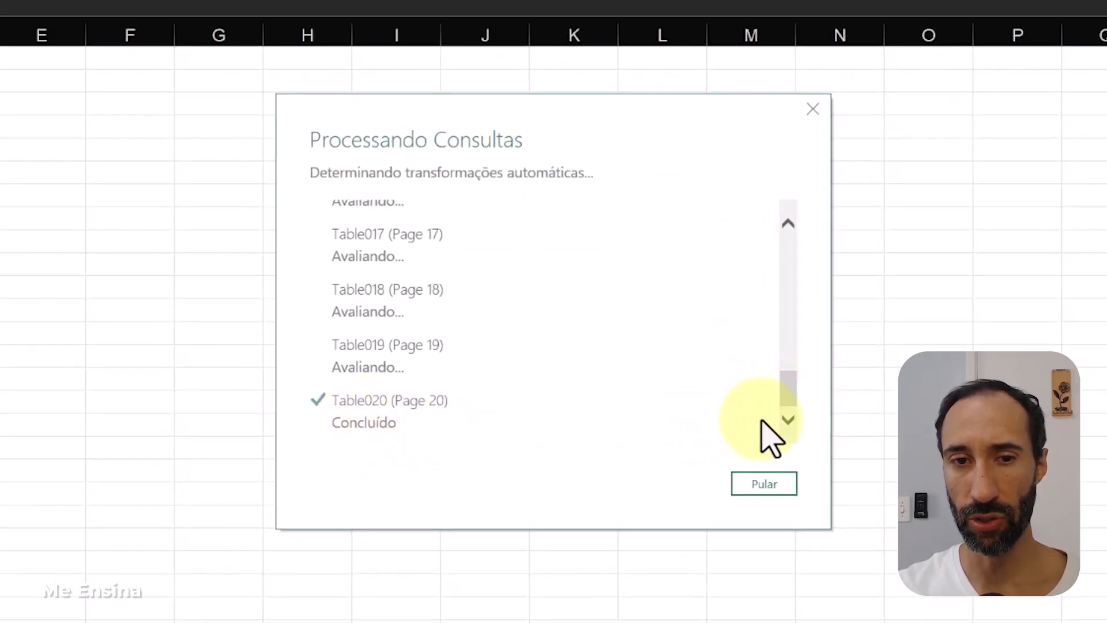
drag(792, 393, 788, 248)
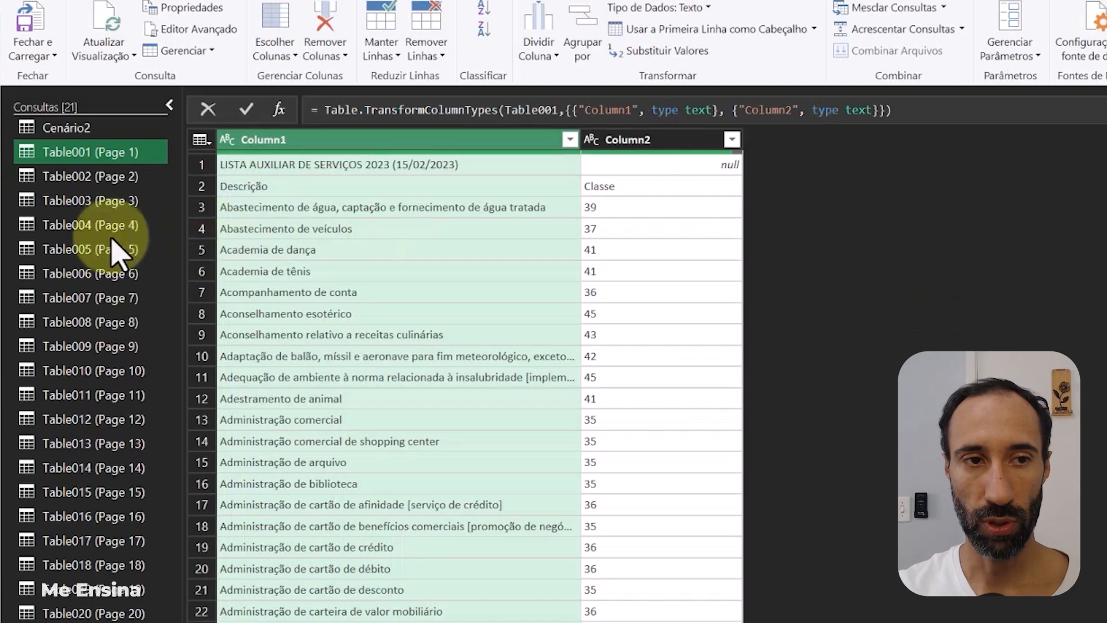
Examine the Cenário2 query and the imported queries Table001 through Table020, ending on Table001 (Page 1)
click(89, 132)
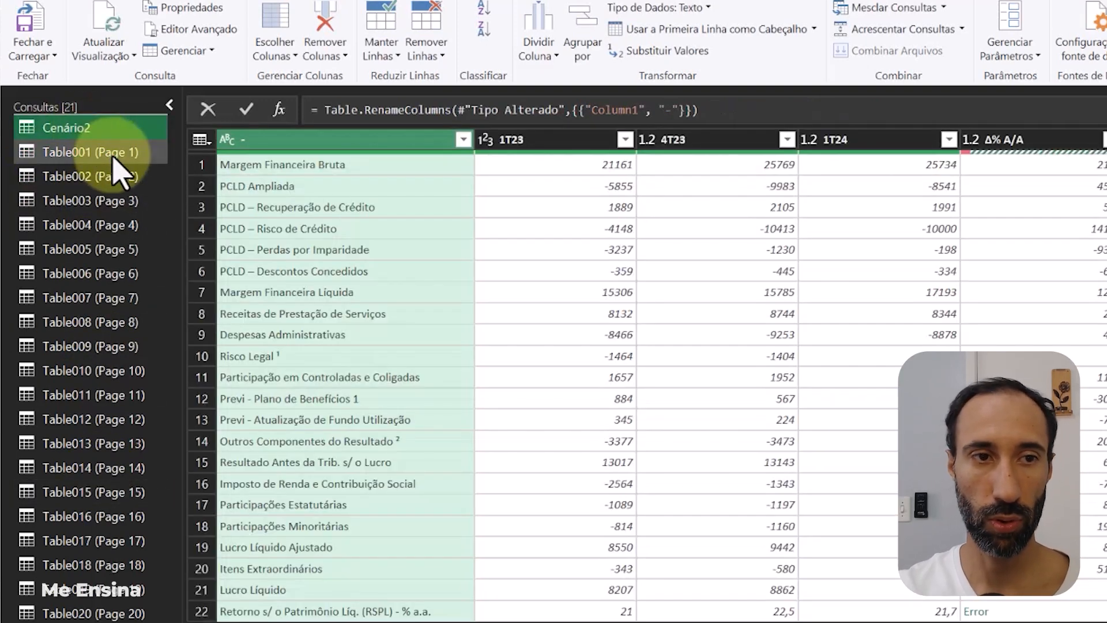
click(114, 157)
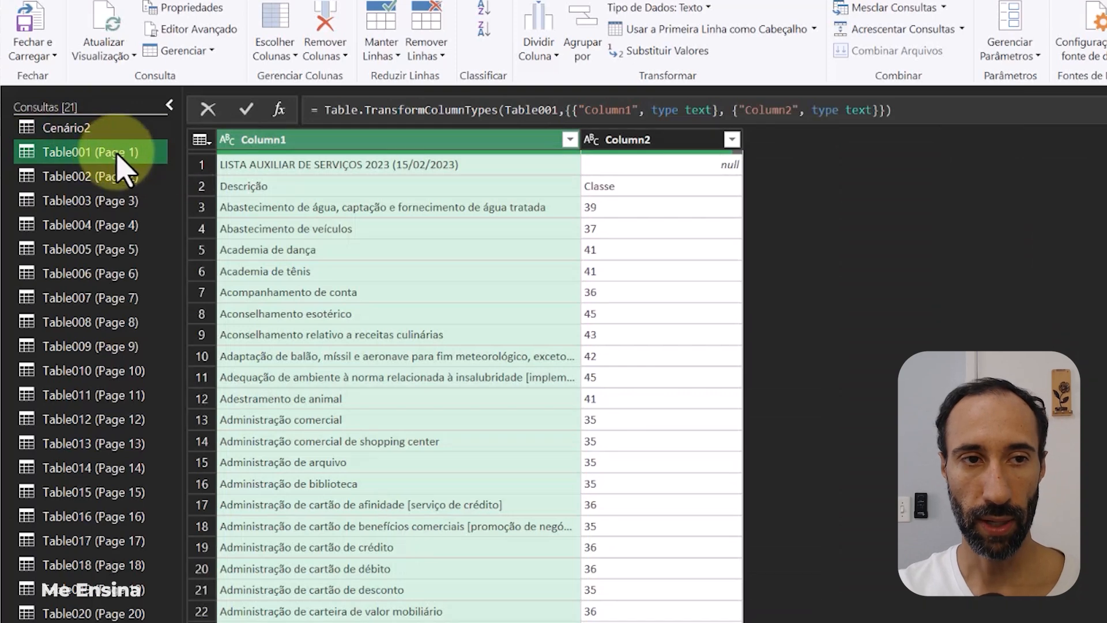
shift+click(121, 614)
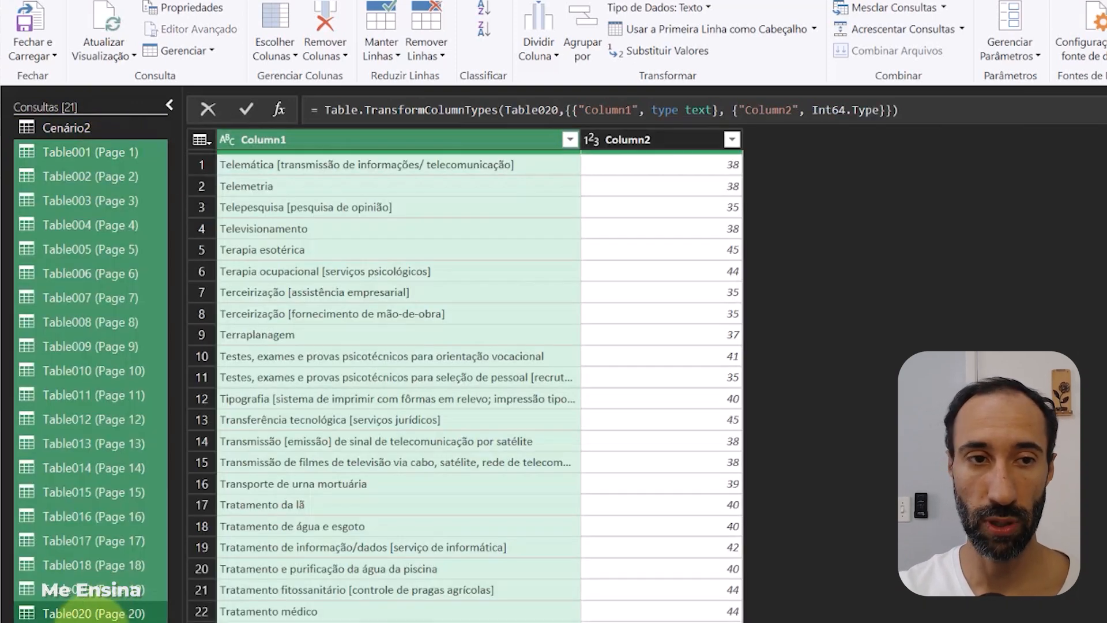
right_click(111, 157)
click(111, 158)
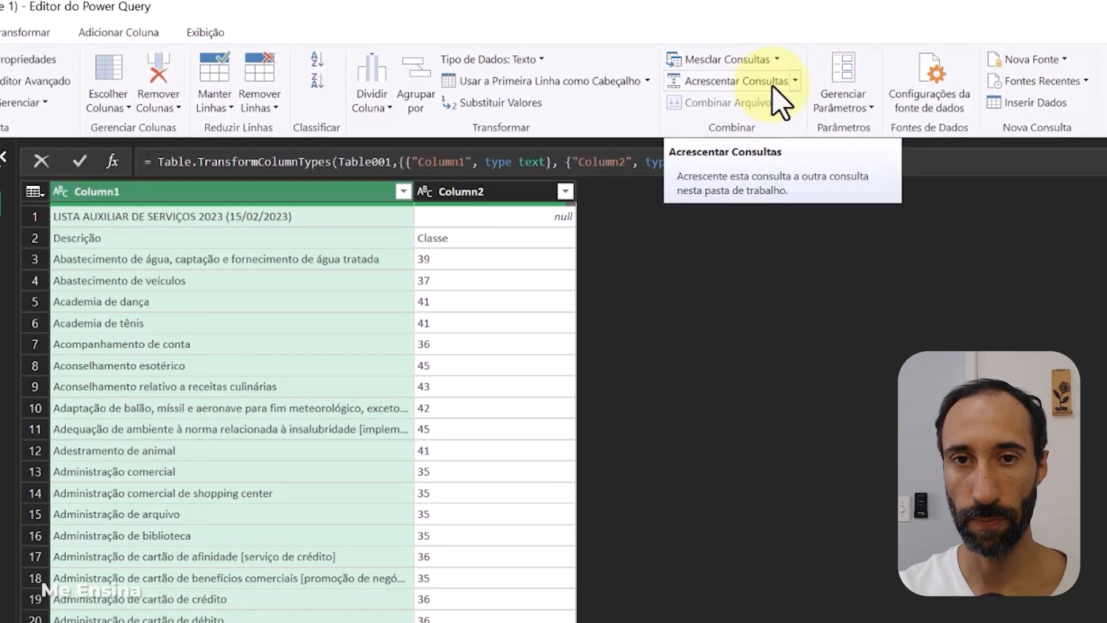
Set up an append as a new query for three or more tables, adding Table002 (Page 2) through Table020 (Page 20) to Table001 (Page 1)
click(796, 84)
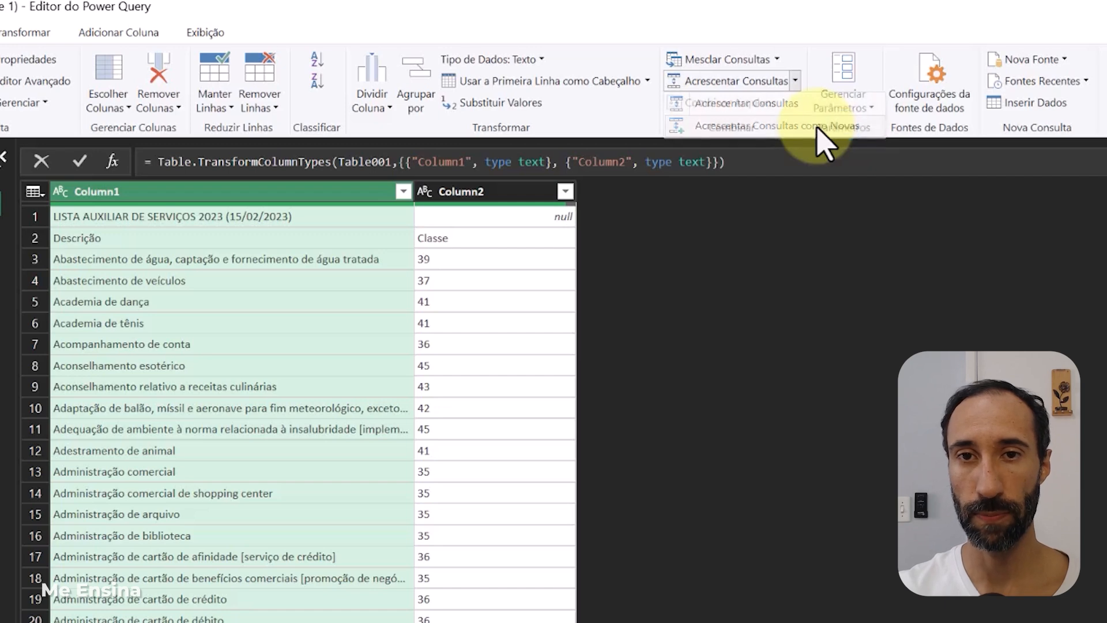
click(818, 128)
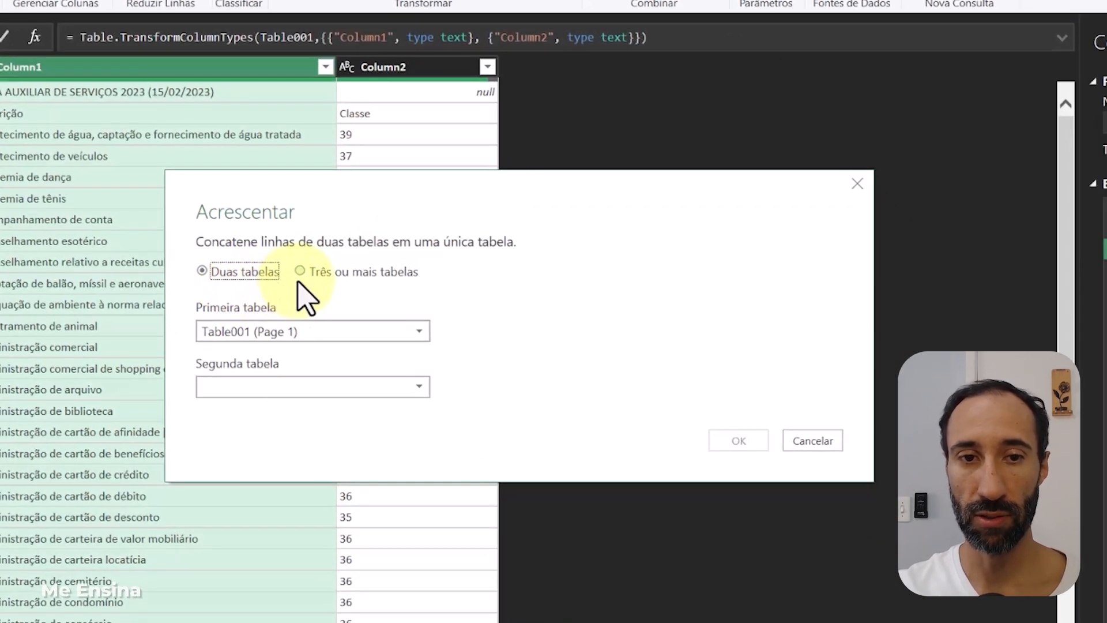
click(300, 273)
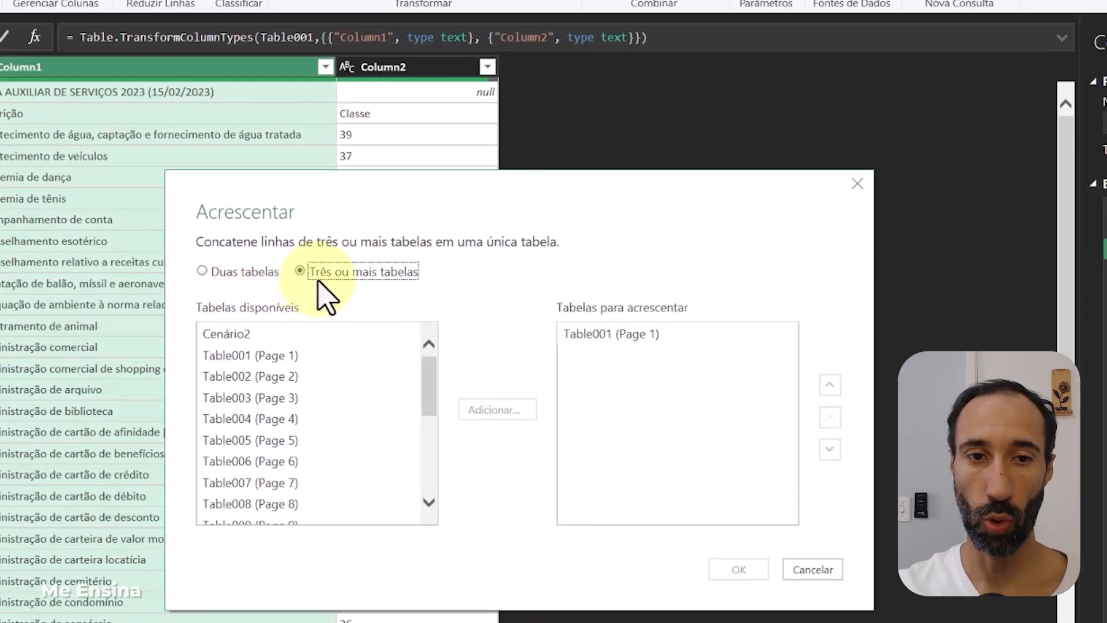
click(322, 359)
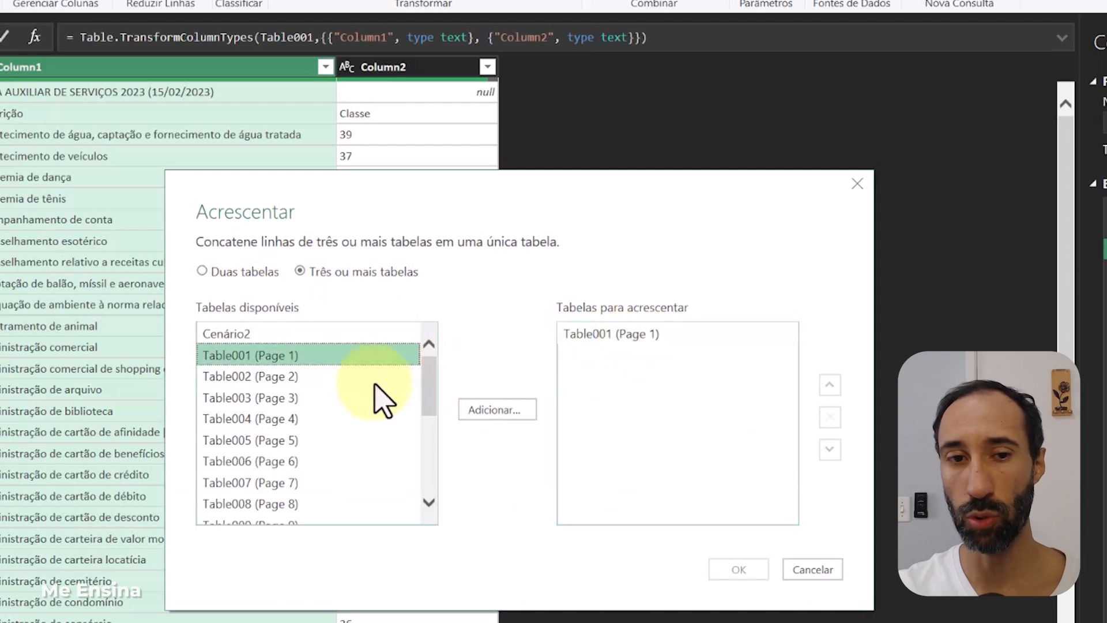
click(314, 376)
drag(432, 383, 437, 519)
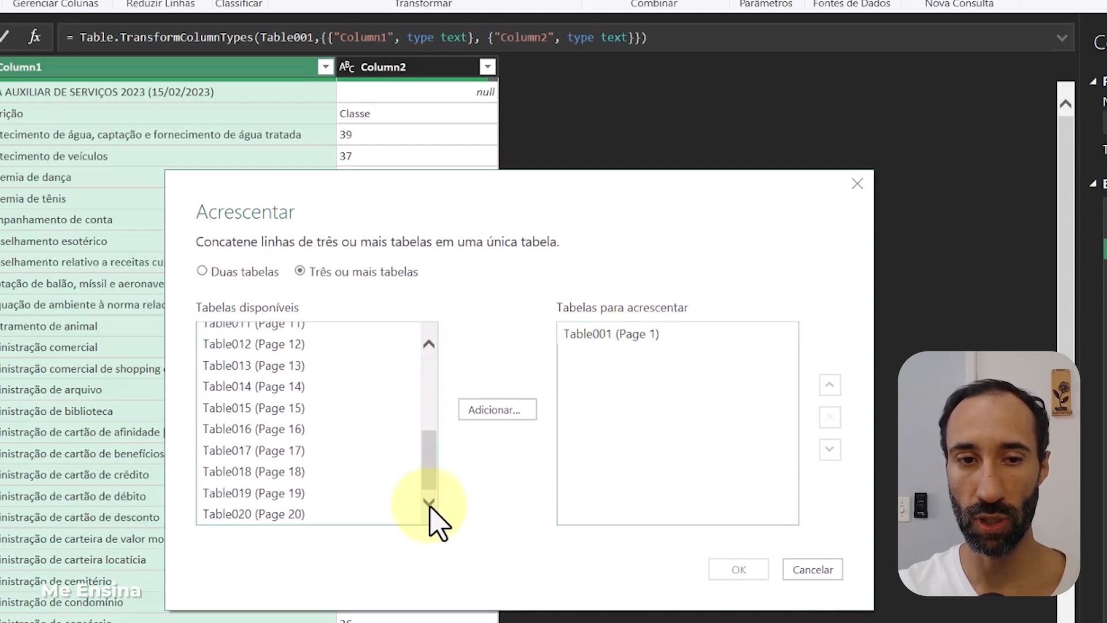
shift+click(317, 513)
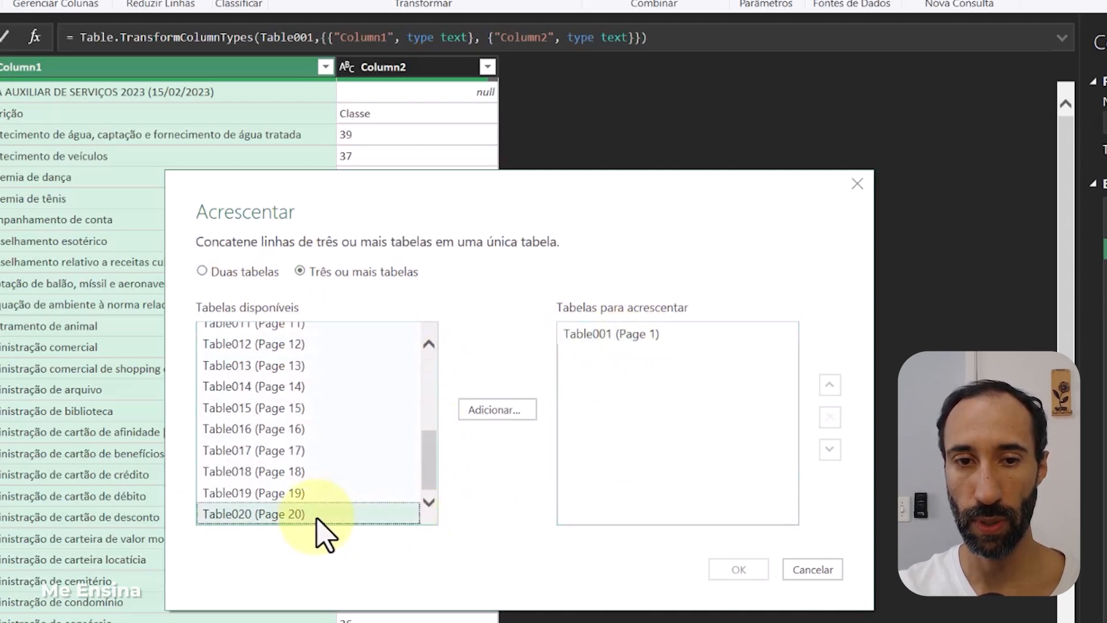
click(496, 410)
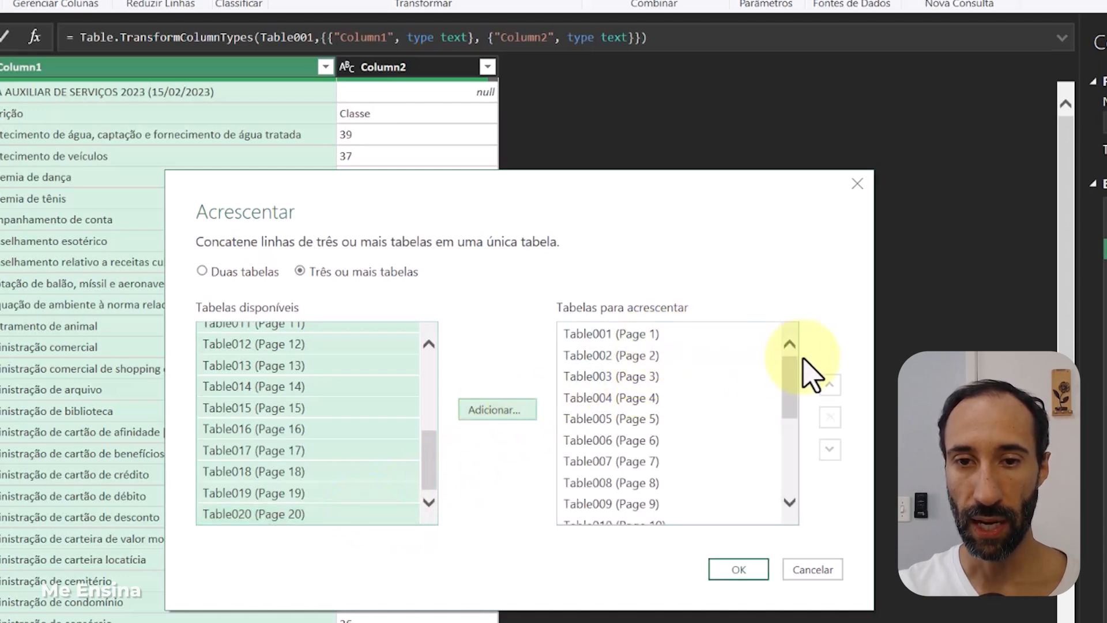
Review the order of the tables to append and create the combined query
drag(791, 372, 805, 346)
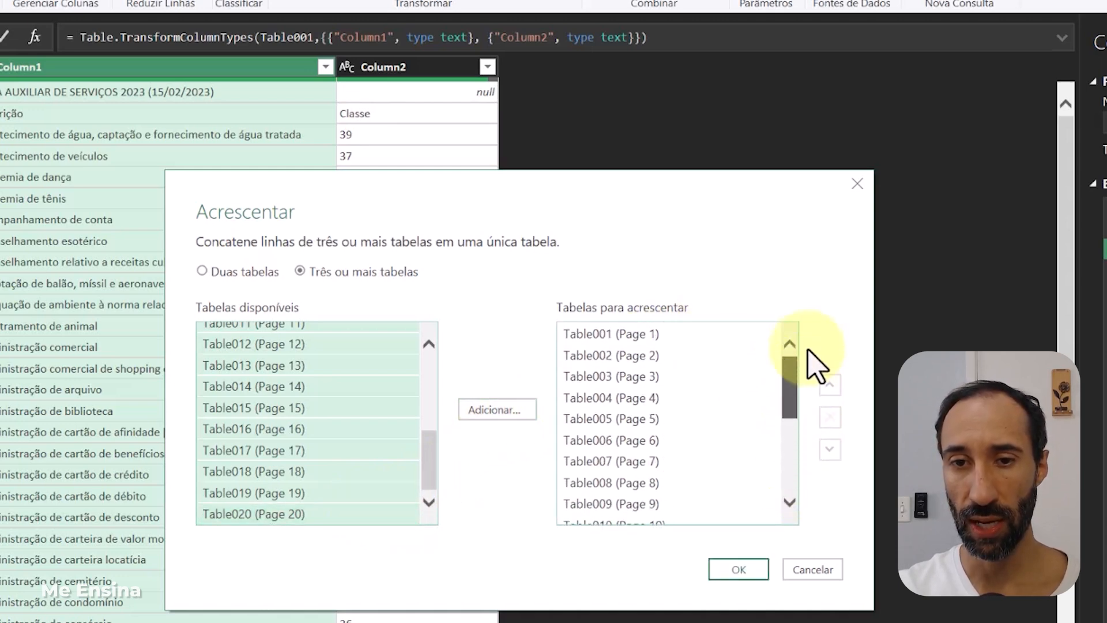
click(686, 398)
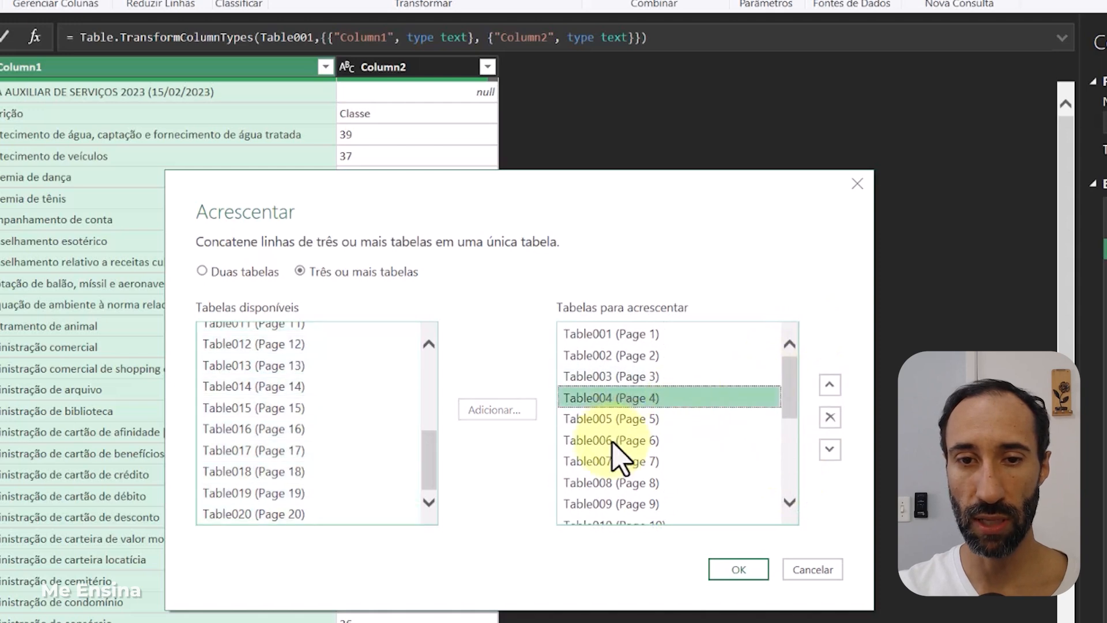
click(834, 386)
click(832, 452)
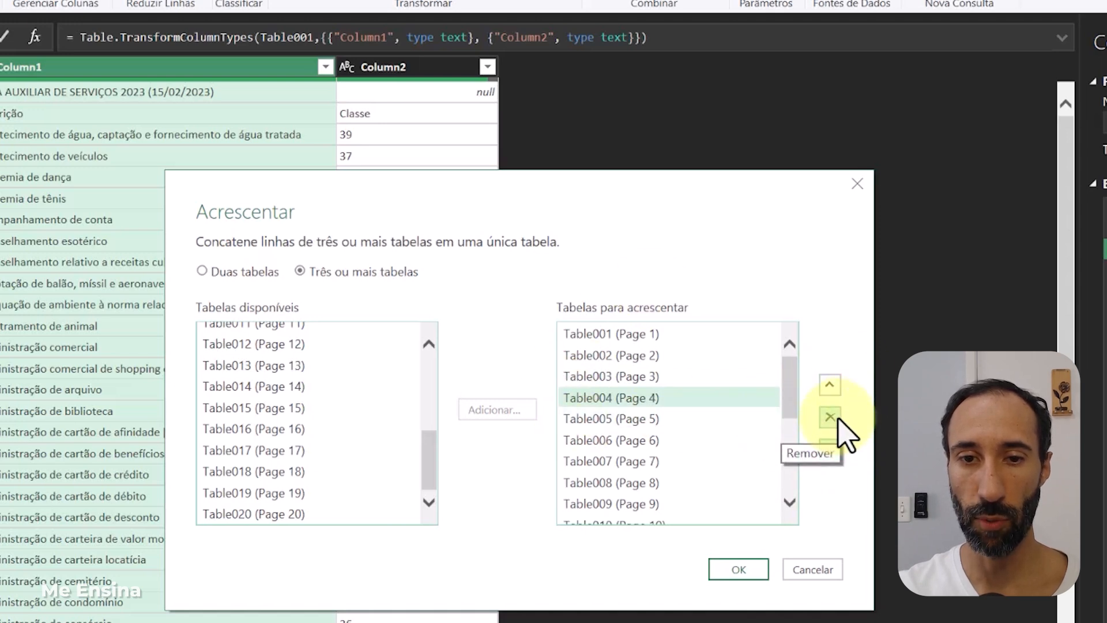
click(748, 571)
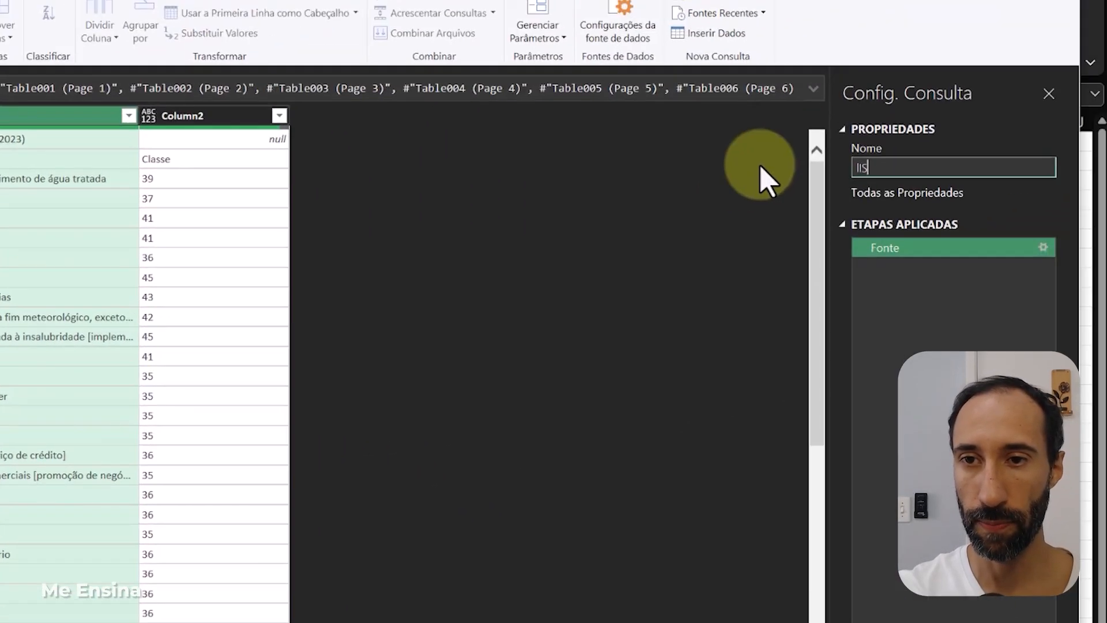
Rename the combined query as Lista Completa
key(BackSpace)
key(BackSpace)
text(List)
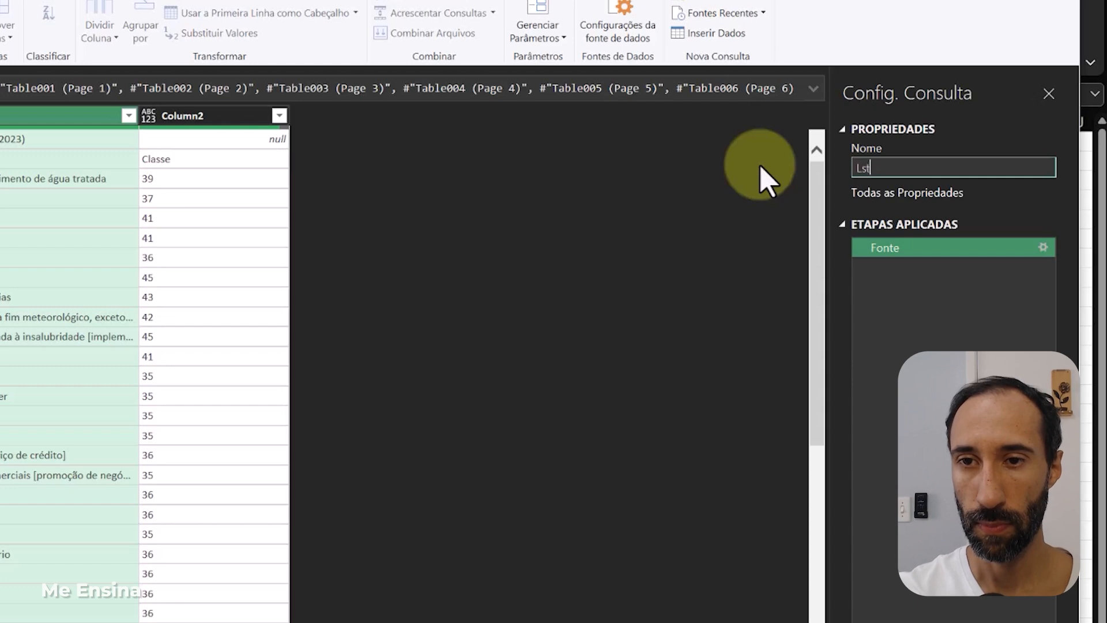
key(BackSpace)
key(BackSpace)
text(ista Completa)
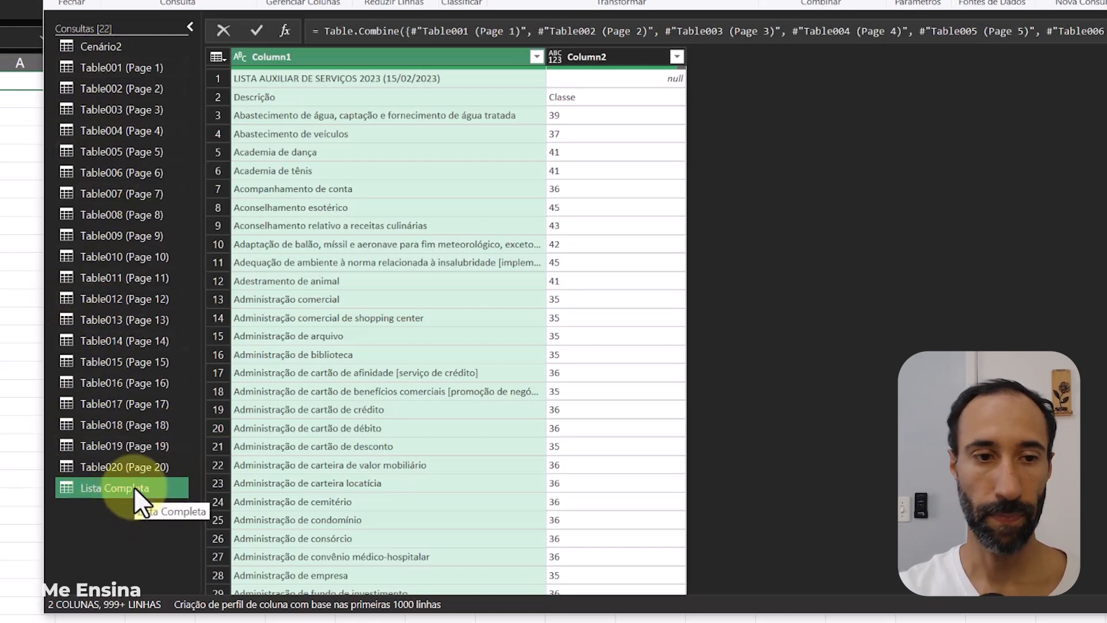
Check the combined rows of Lista Completa and load the queries into the workbook as tables on new worksheets
scroll(500, 282, down, 20)
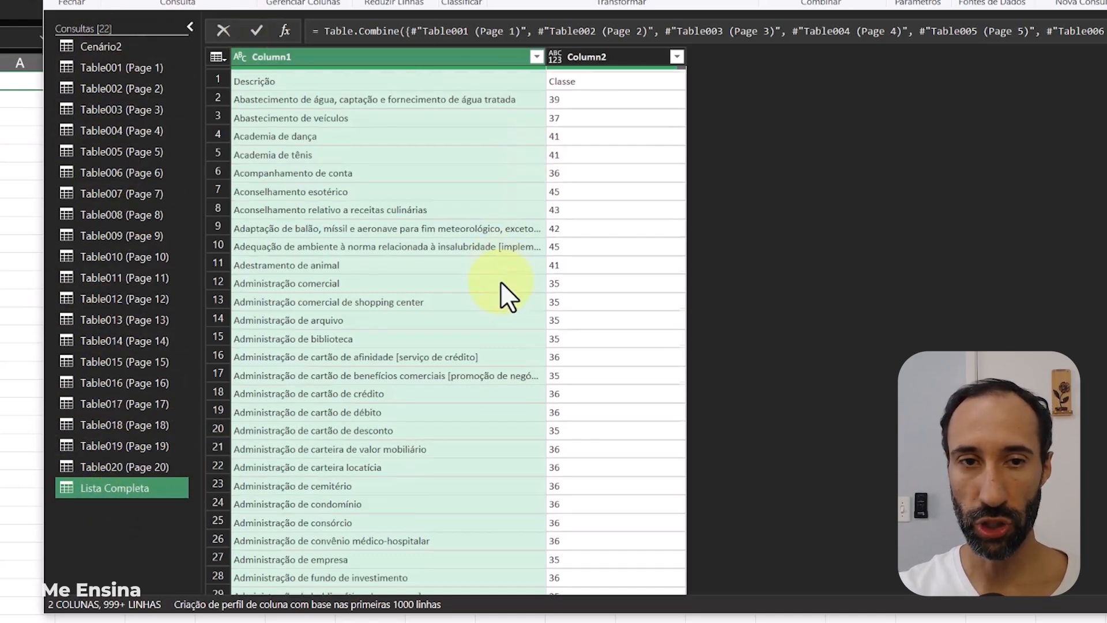
scroll(497, 307, down, 20)
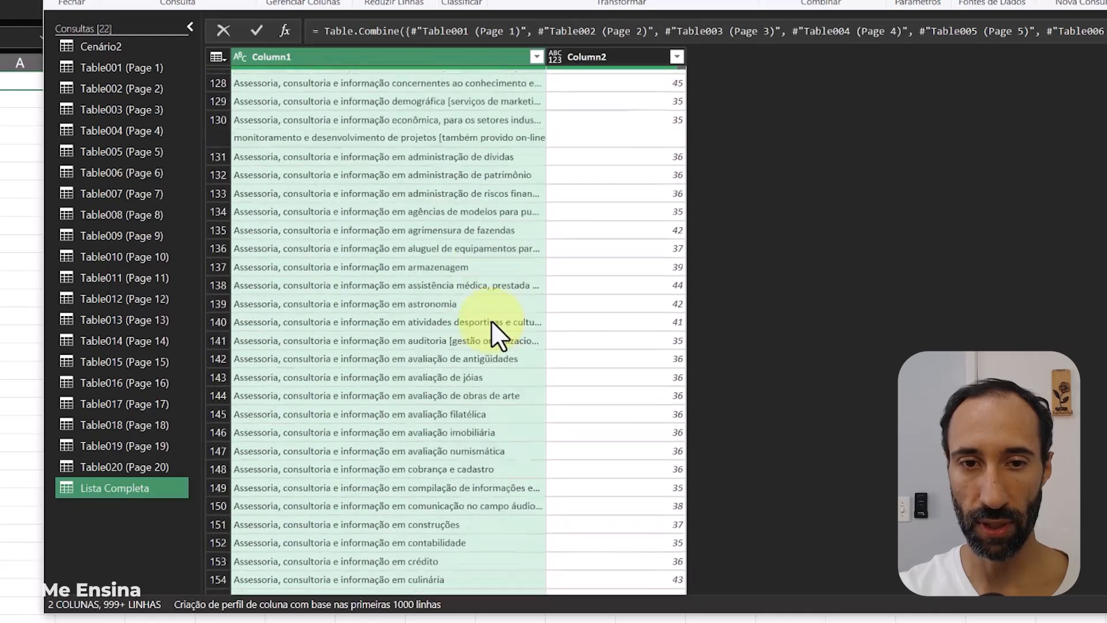
scroll(494, 351, down, 20)
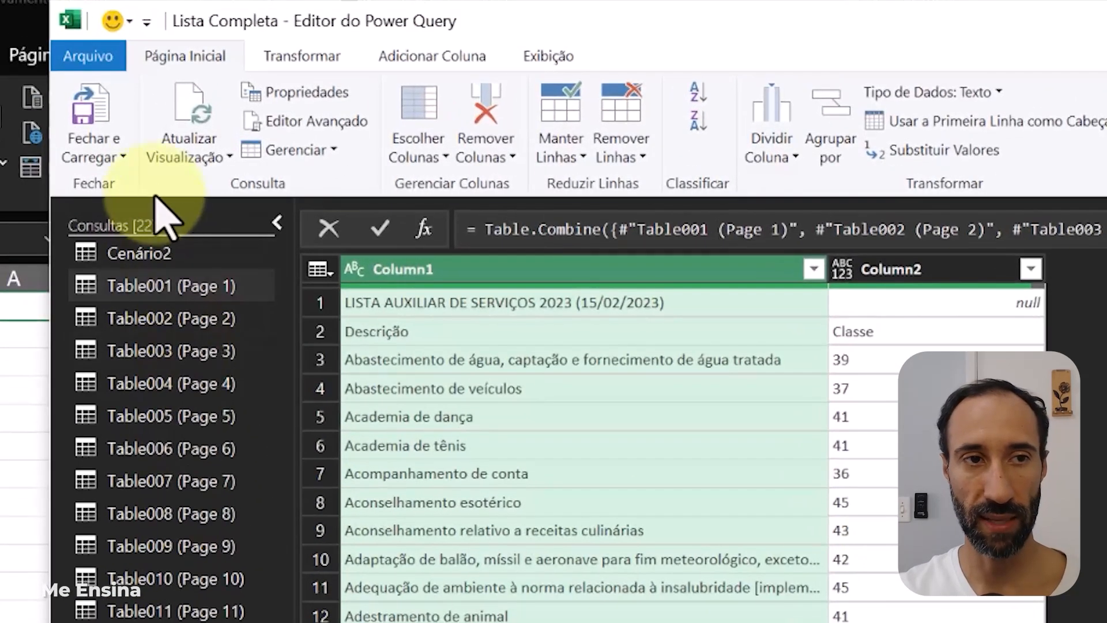
click(123, 157)
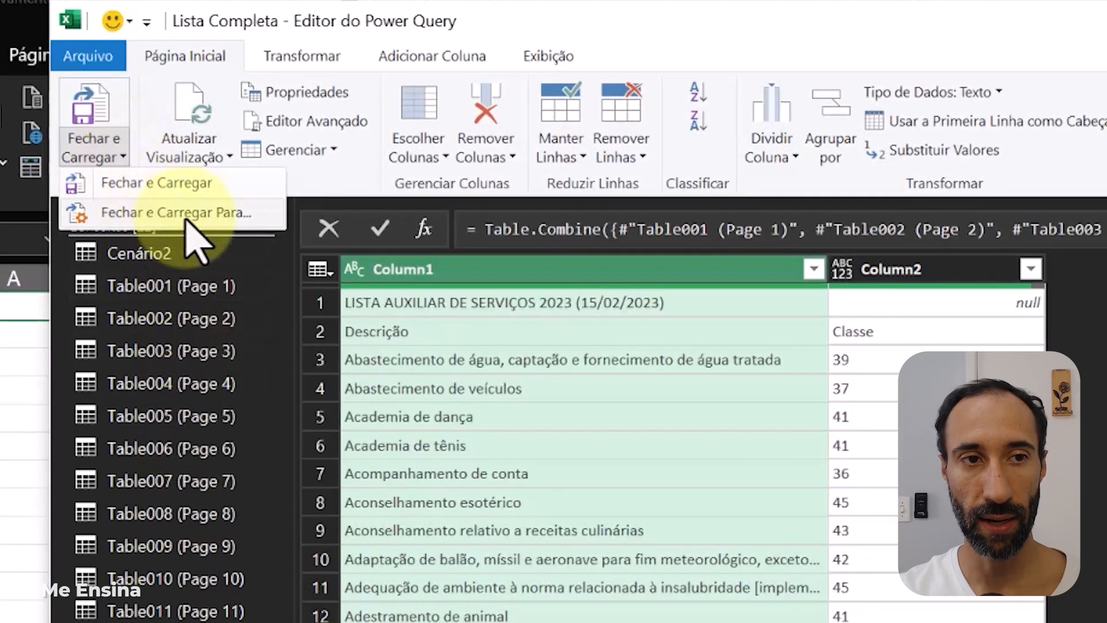
click(231, 215)
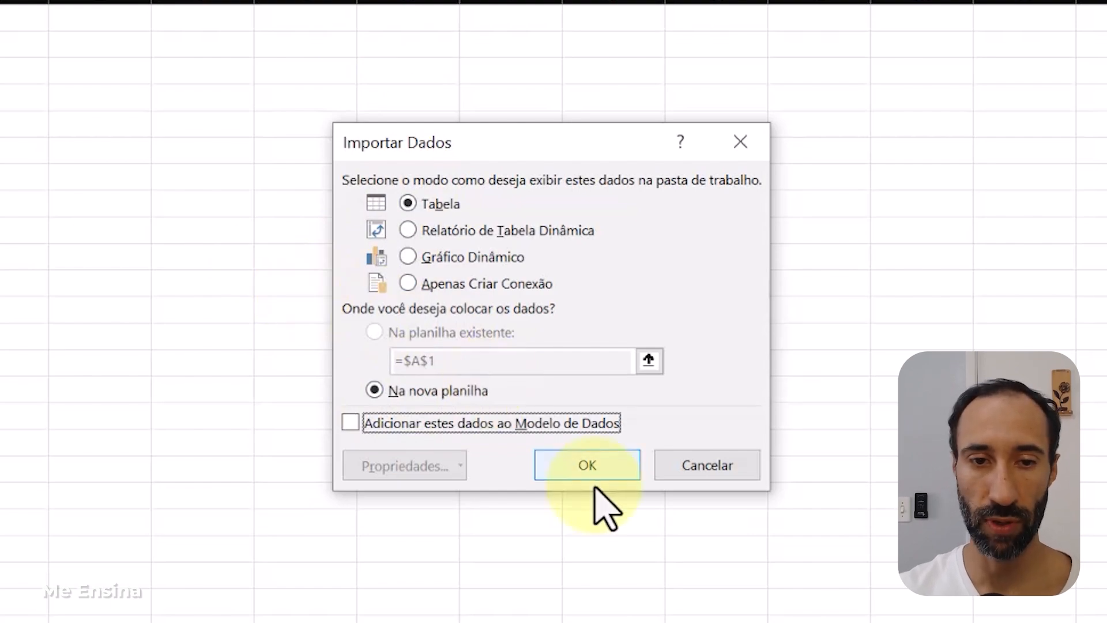
click(587, 464)
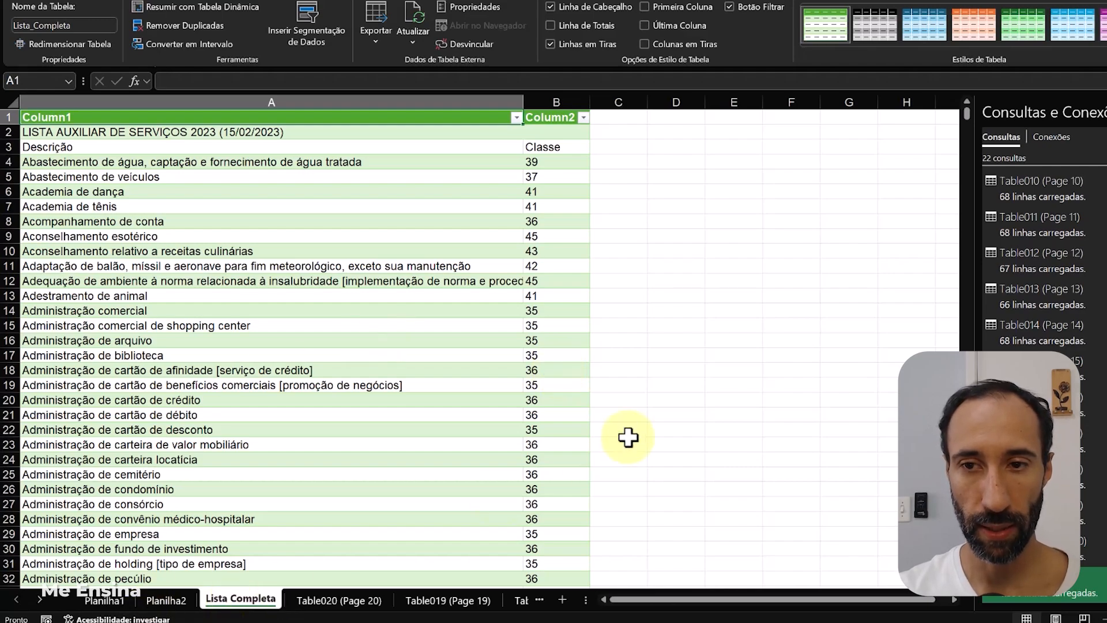
Examine the Table020 (Page 20) sheet and the other loaded page sheets through Table001 (Page 1)
click(346, 601)
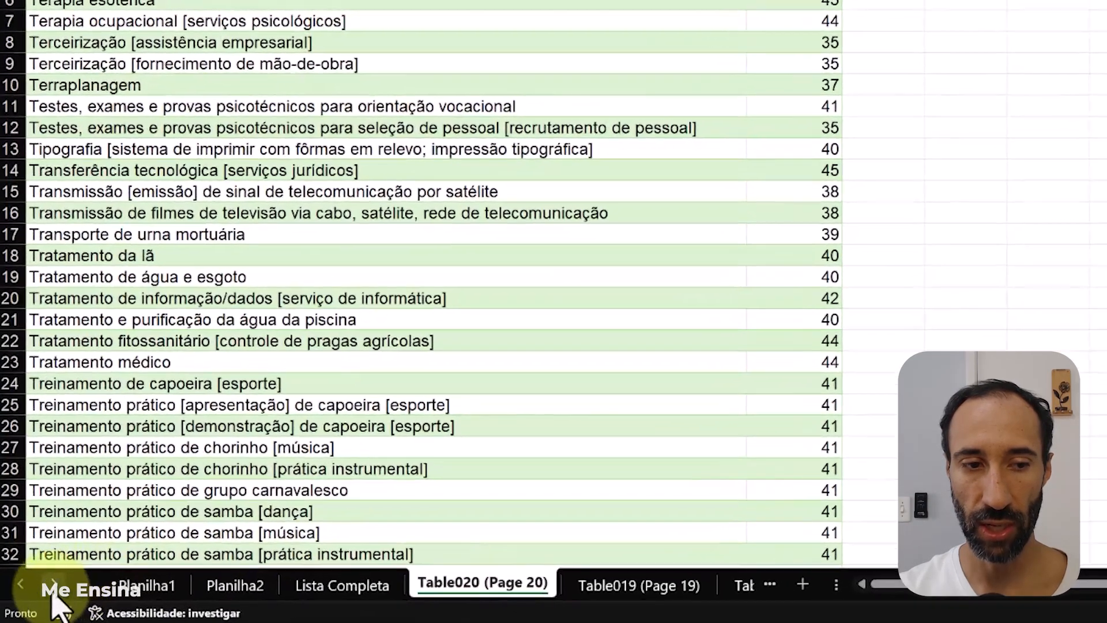
click(40, 600)
click(39, 600)
click(52, 591)
click(52, 590)
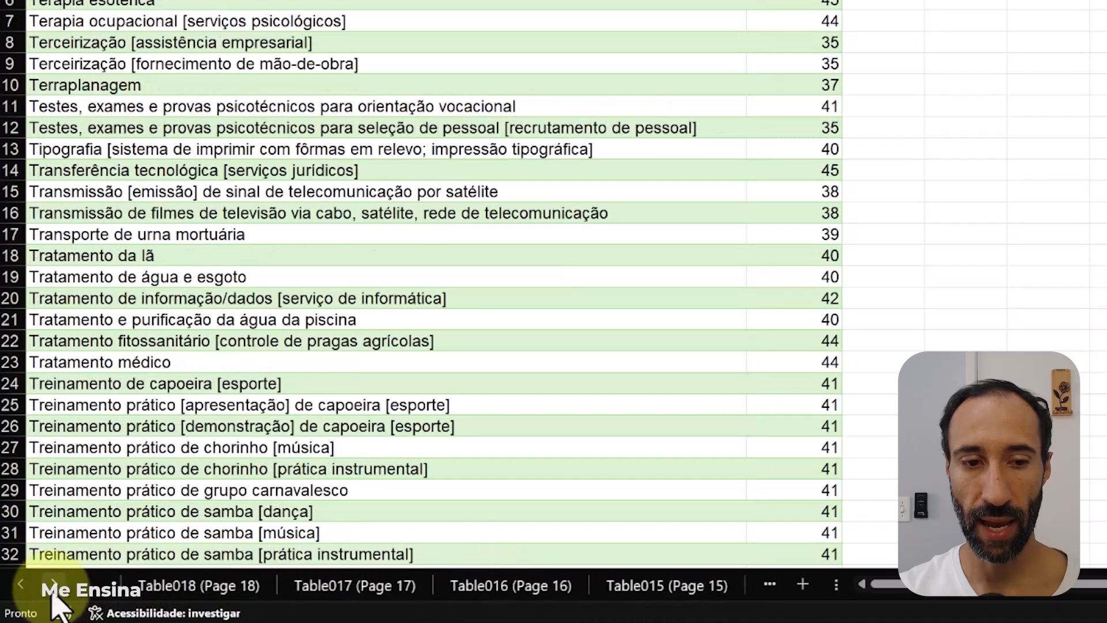
click(53, 591)
click(52, 591)
click(53, 591)
click(53, 591)
click(54, 591)
click(54, 591)
click(55, 592)
click(54, 592)
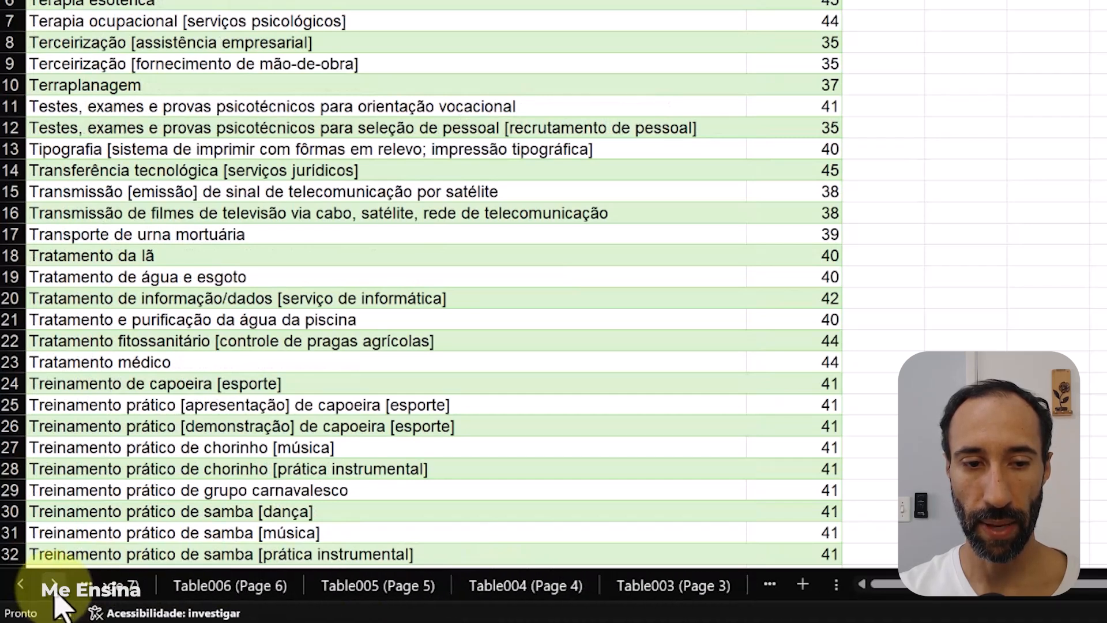
click(54, 592)
click(54, 592)
click(54, 591)
Delete all the individual page sheets from Table020 (Page 20) through Table001 (Page 1), leaving out the Lista Completa sheet
click(452, 594)
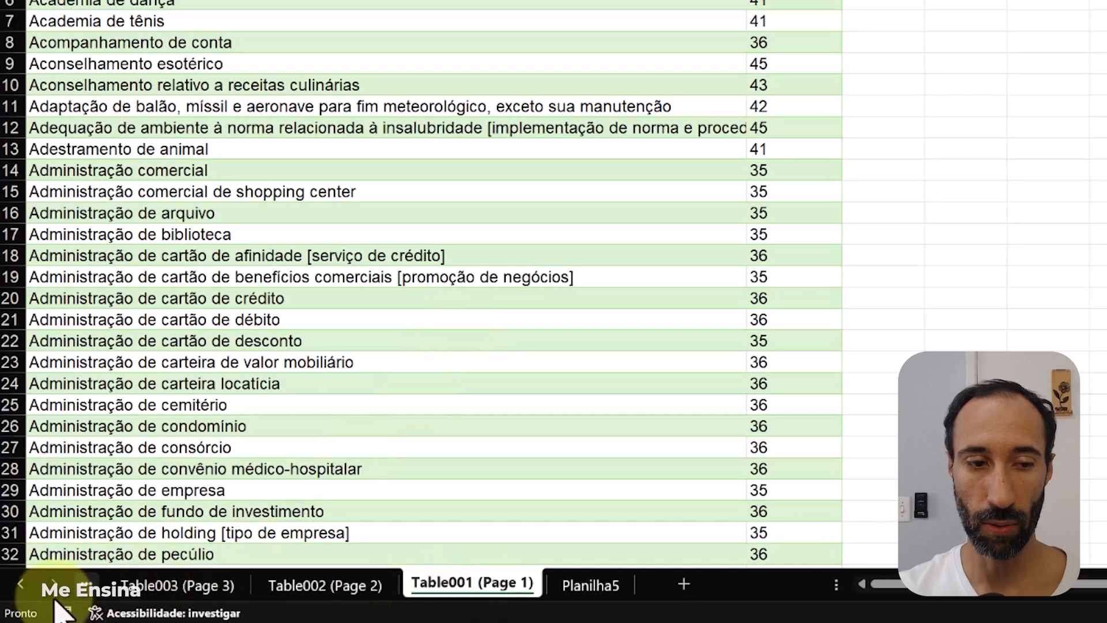
click(22, 585)
click(22, 584)
click(22, 585)
click(22, 585)
click(21, 583)
click(20, 583)
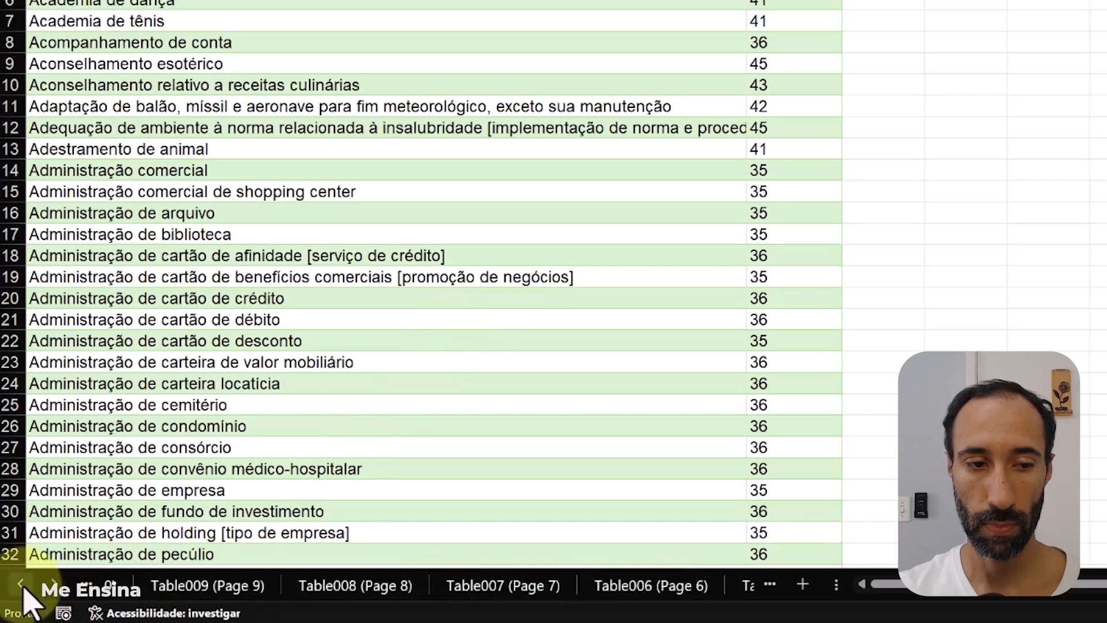
click(21, 584)
click(21, 584)
click(21, 584)
click(21, 584)
click(21, 584)
click(21, 583)
click(20, 584)
click(21, 583)
click(21, 583)
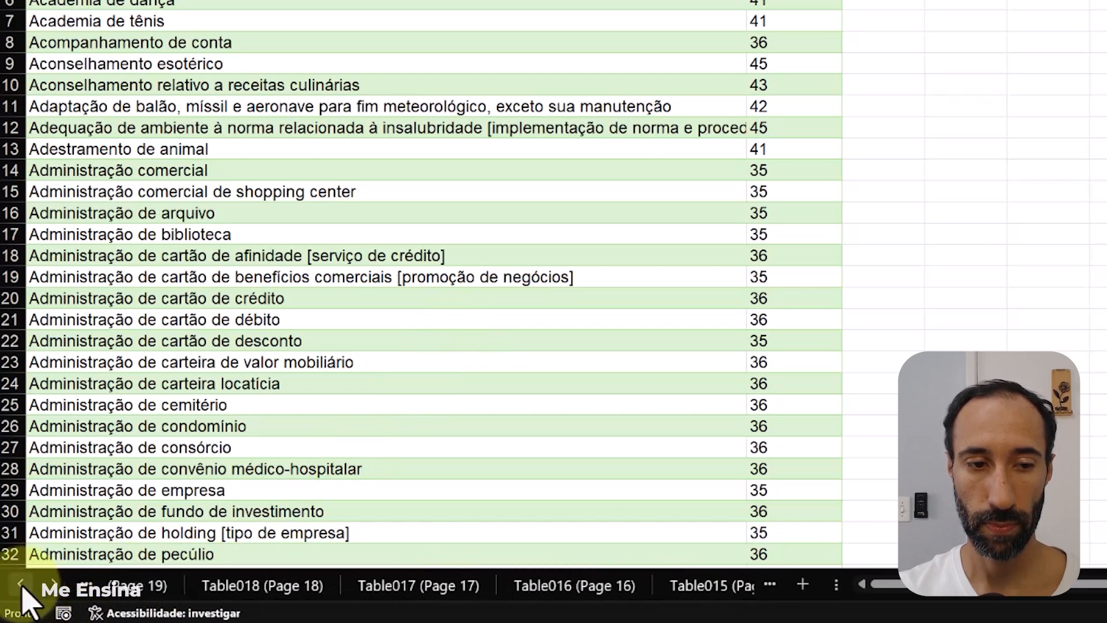
click(20, 584)
click(21, 583)
click(21, 584)
click(20, 584)
click(21, 584)
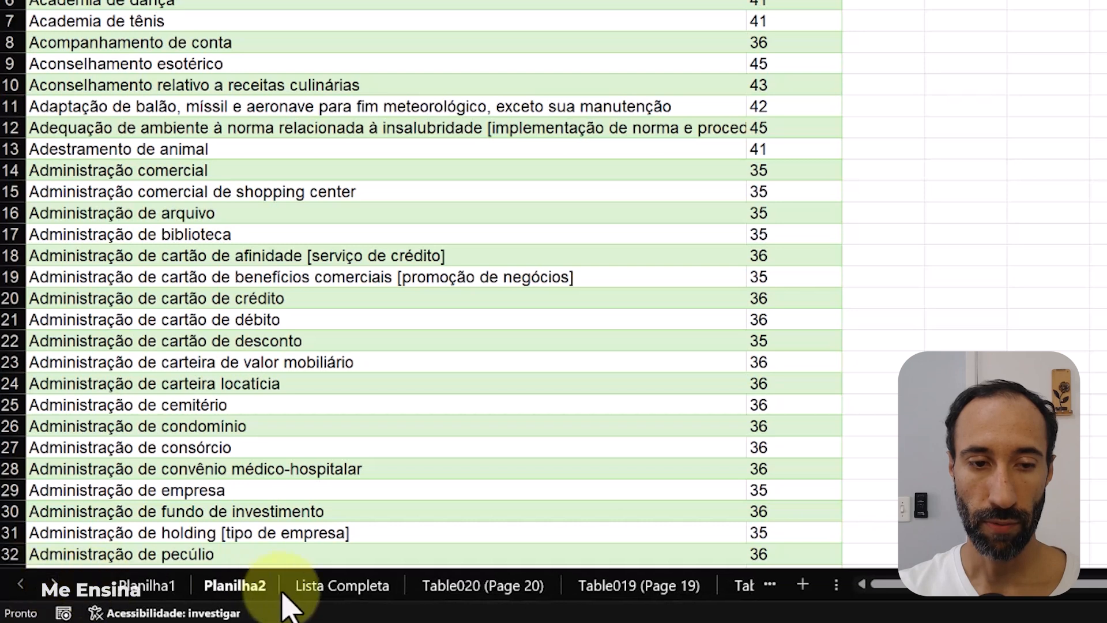
shift+click(500, 585)
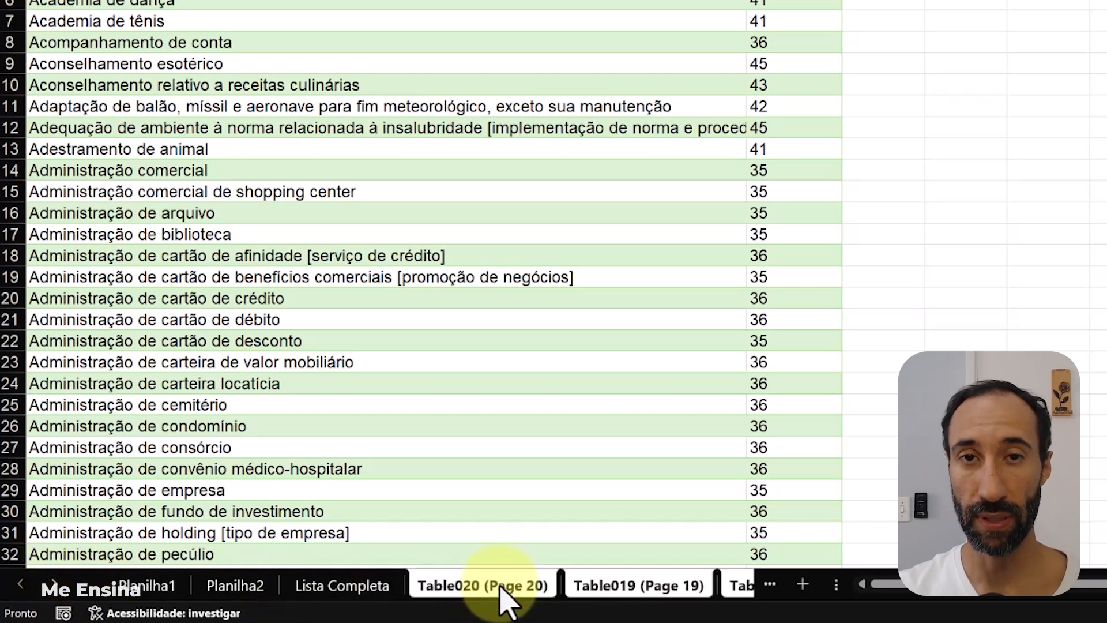
right_click(499, 586)
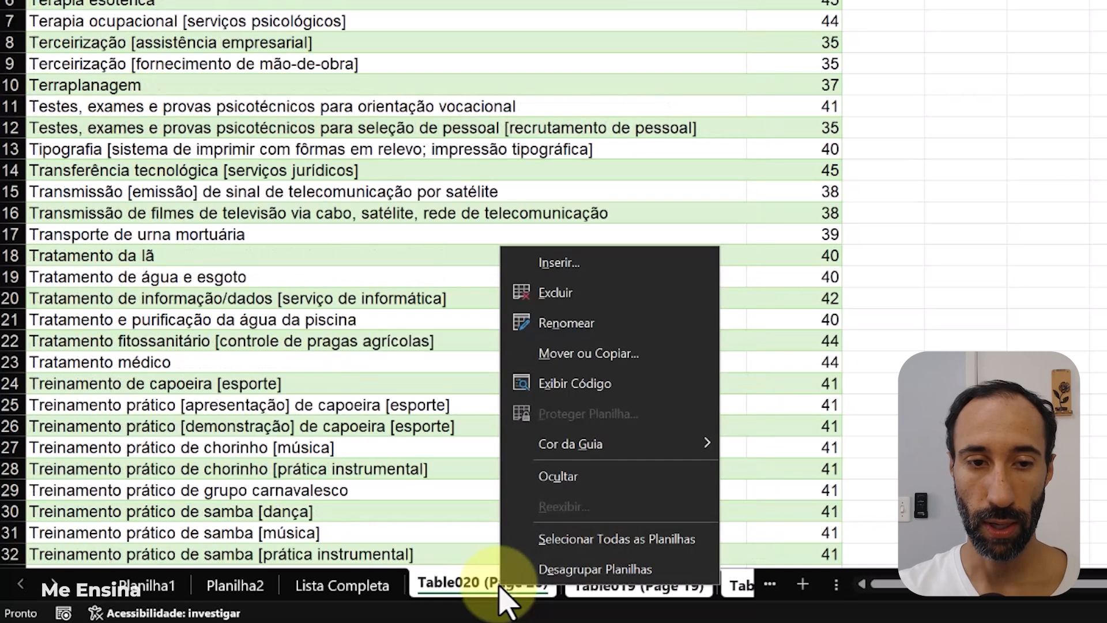
click(562, 294)
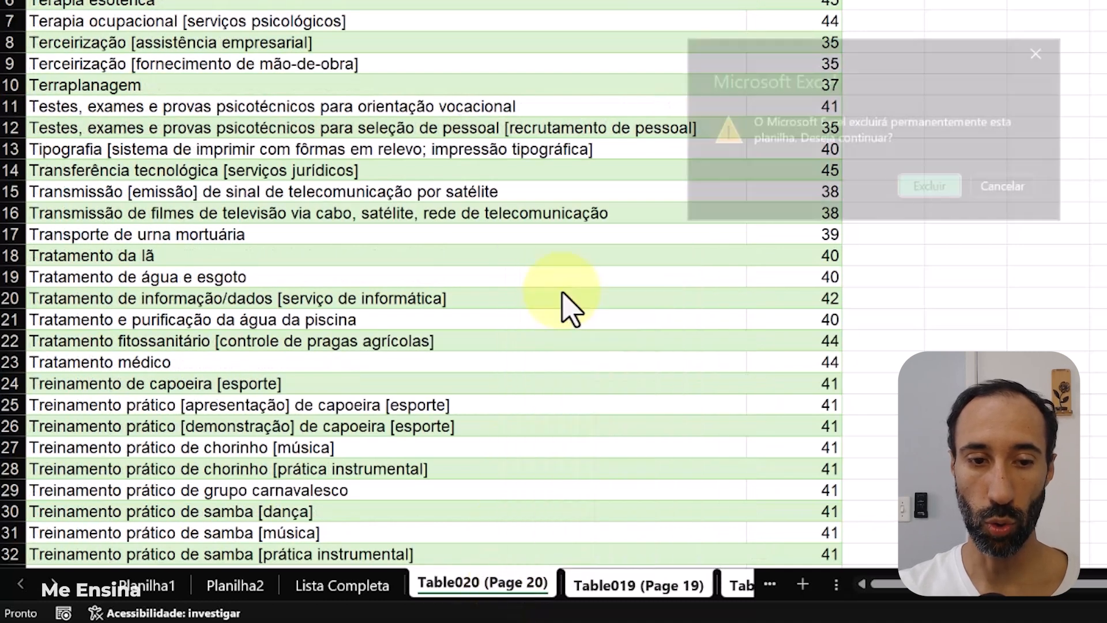
click(931, 188)
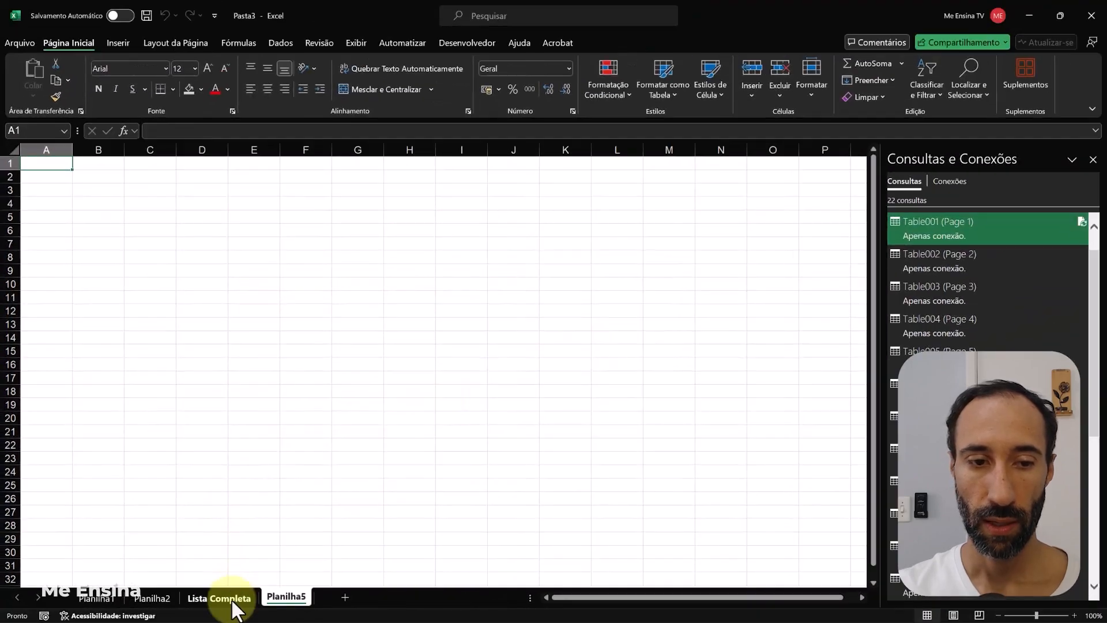
Open the Lista Completa sheet and examine the load status of the queries Table001 through Table020
click(262, 595)
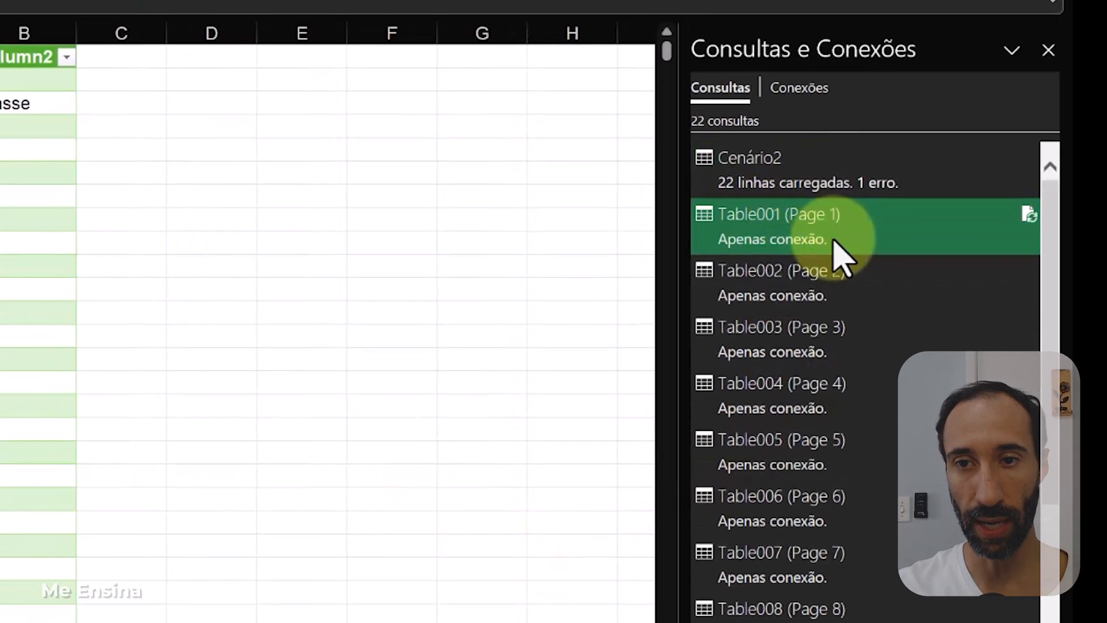
mouse_move(833, 258)
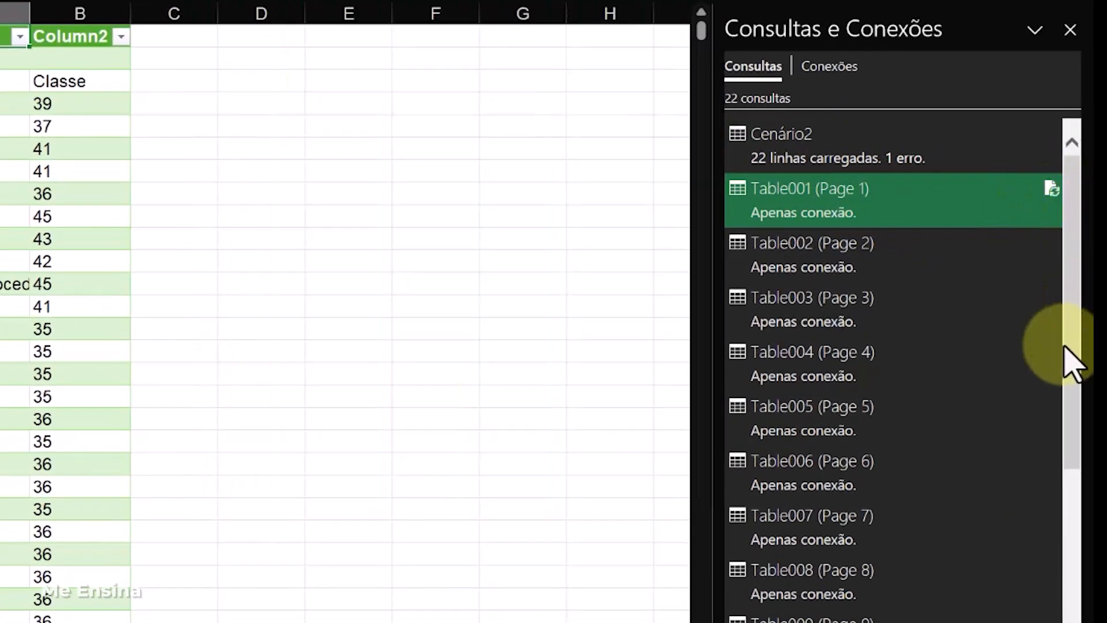
drag(1078, 364, 1071, 515)
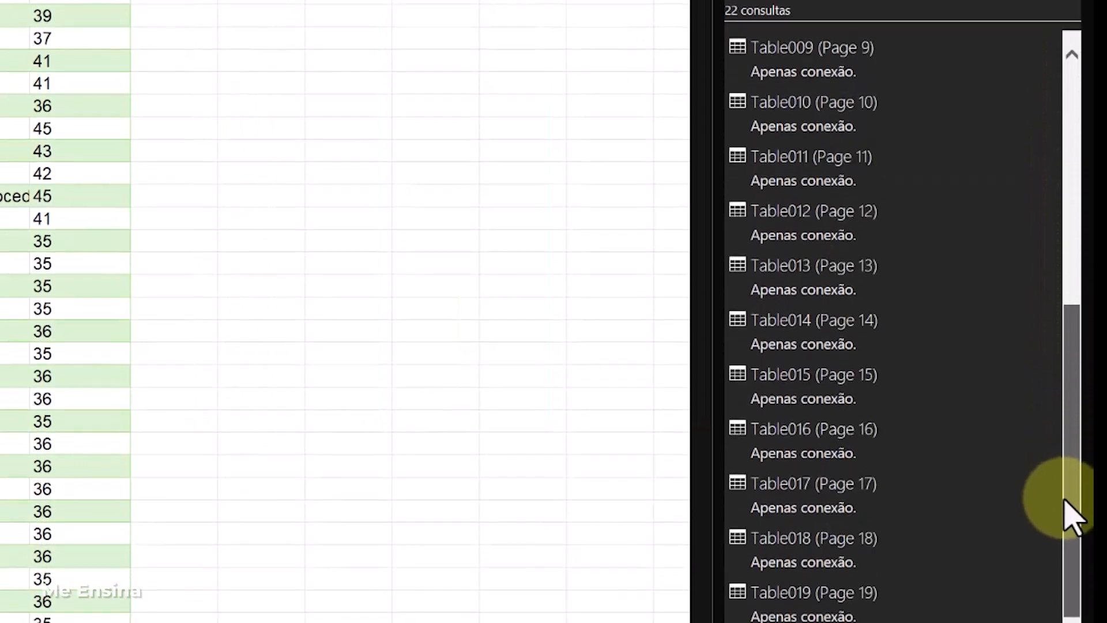
click(977, 525)
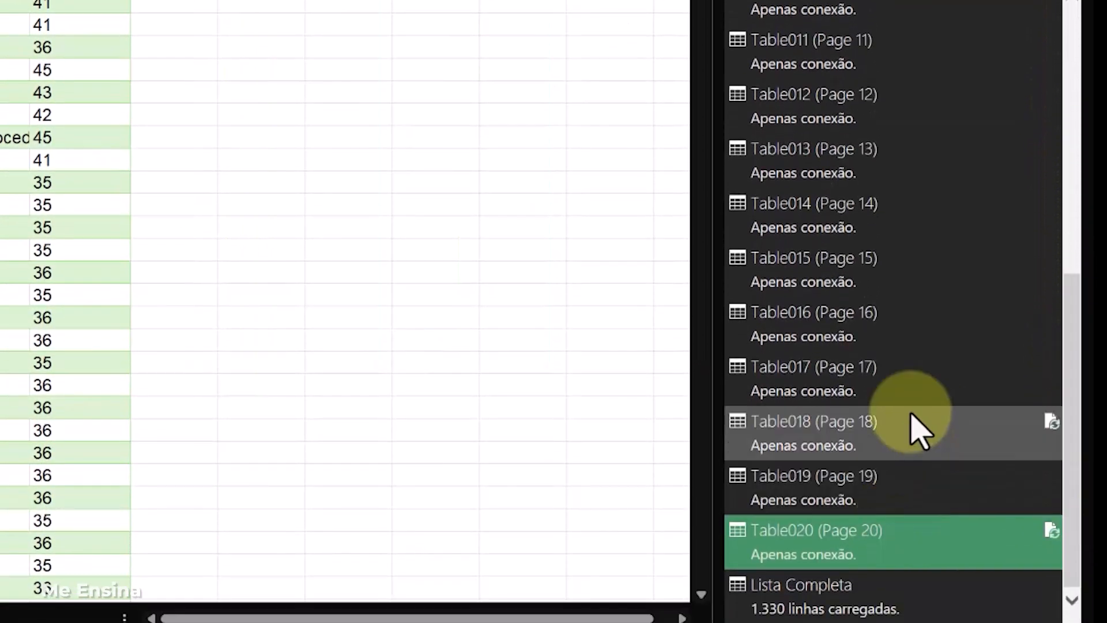
scroll(911, 413, up, 8)
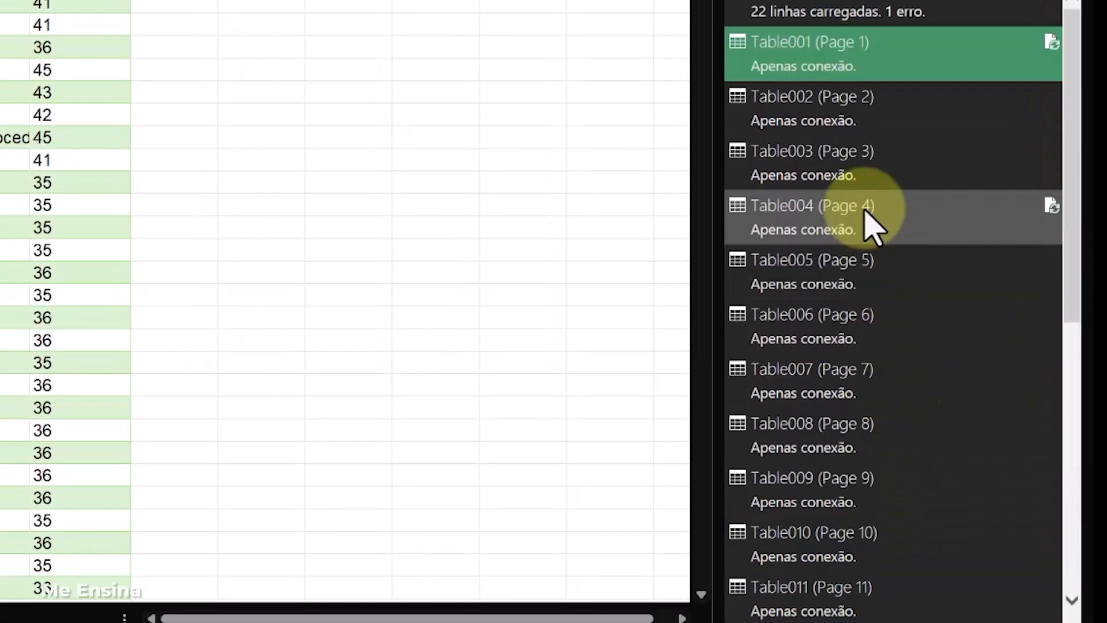
Try to delete the queries Table001 (Page 1) through Table020 (Page 20), leaving out the Lista Completa query
click(850, 75)
scroll(865, 294, down, 8)
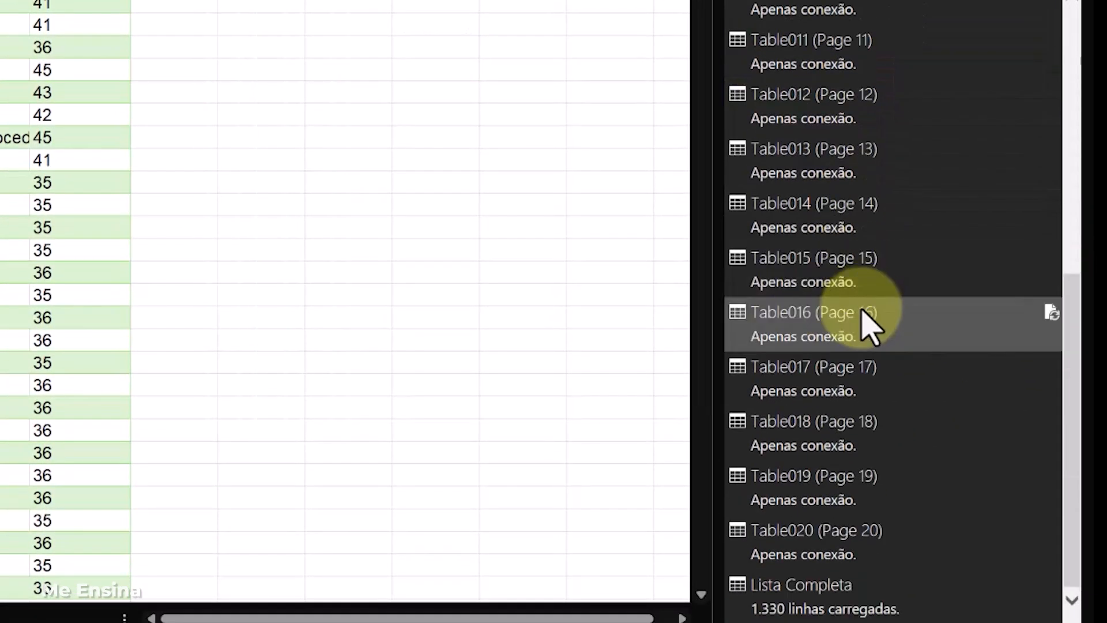
shift+click(840, 534)
right_click(841, 550)
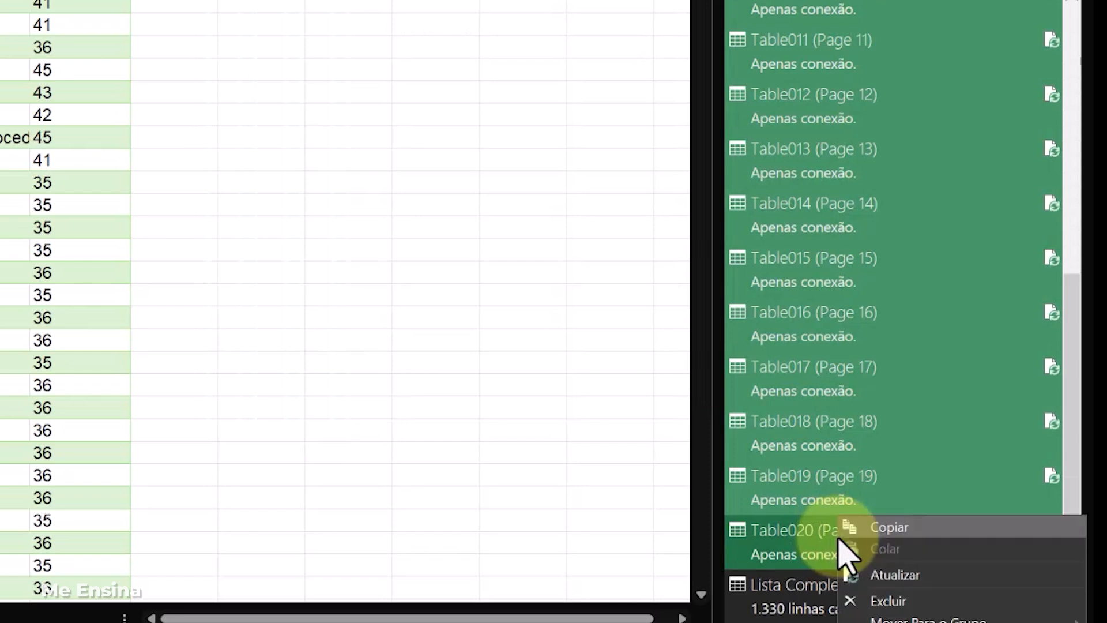
click(930, 599)
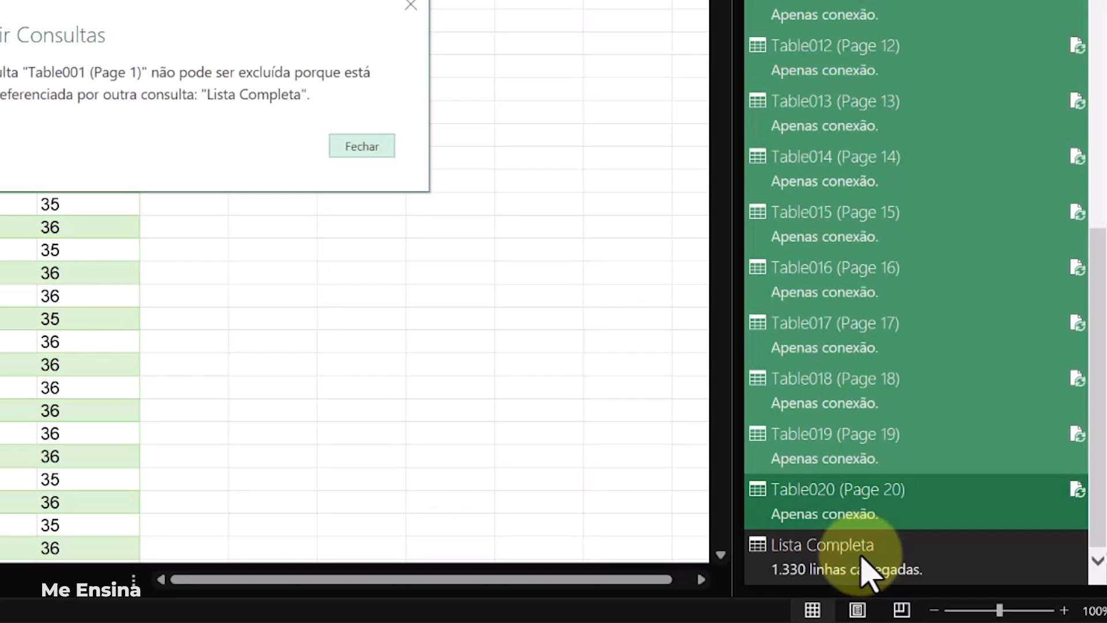
click(375, 146)
Add the Lista Completa query to the selected page queries and delete them all together
click(903, 571)
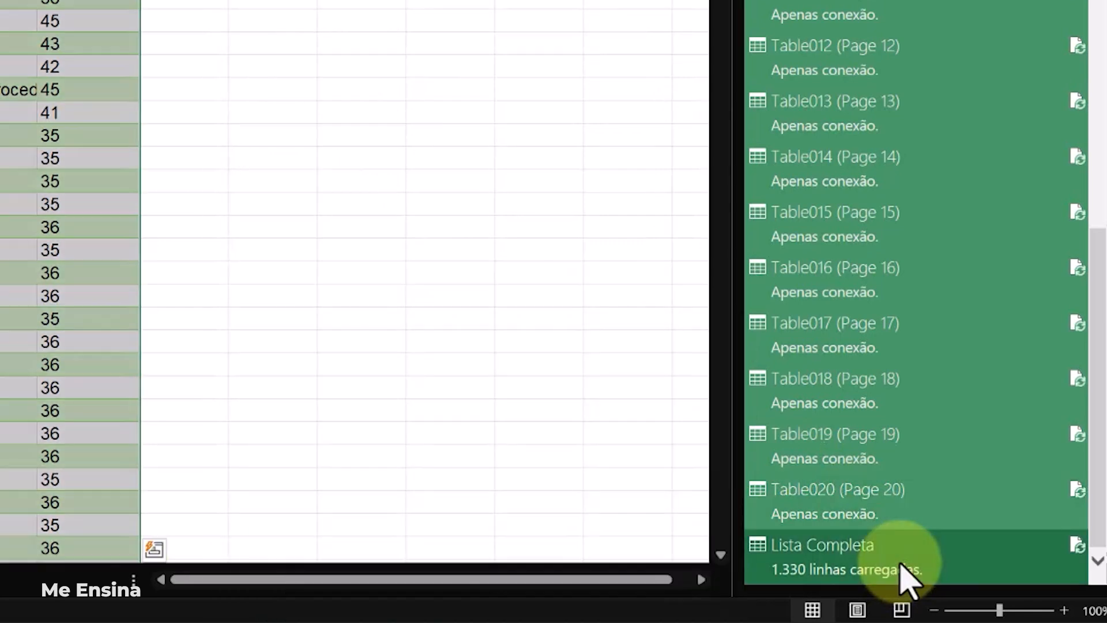
right_click(900, 563)
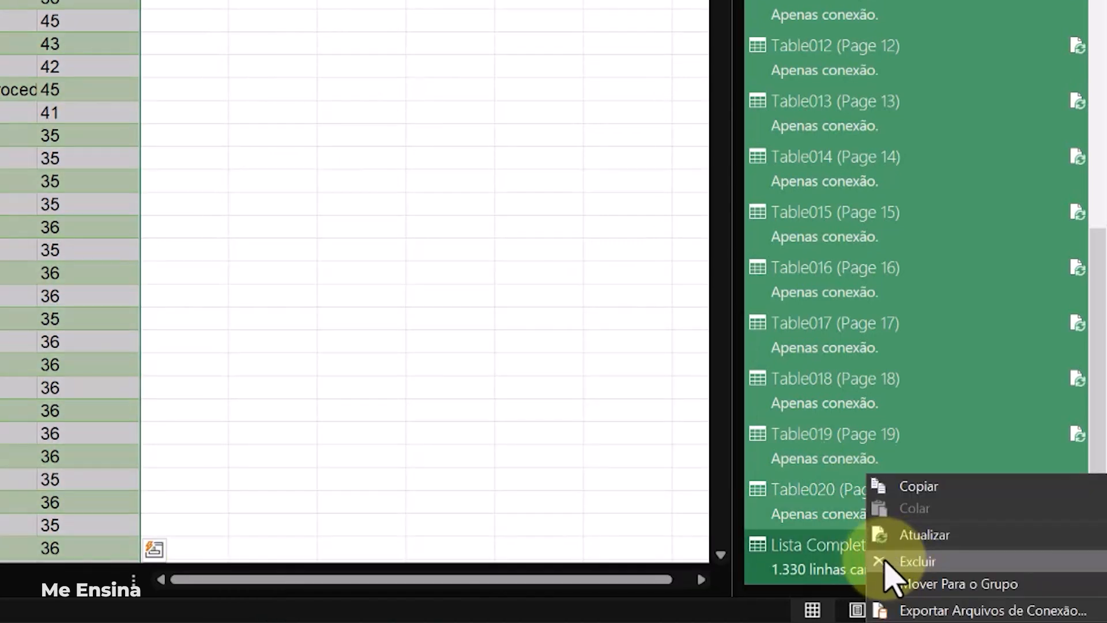
click(896, 562)
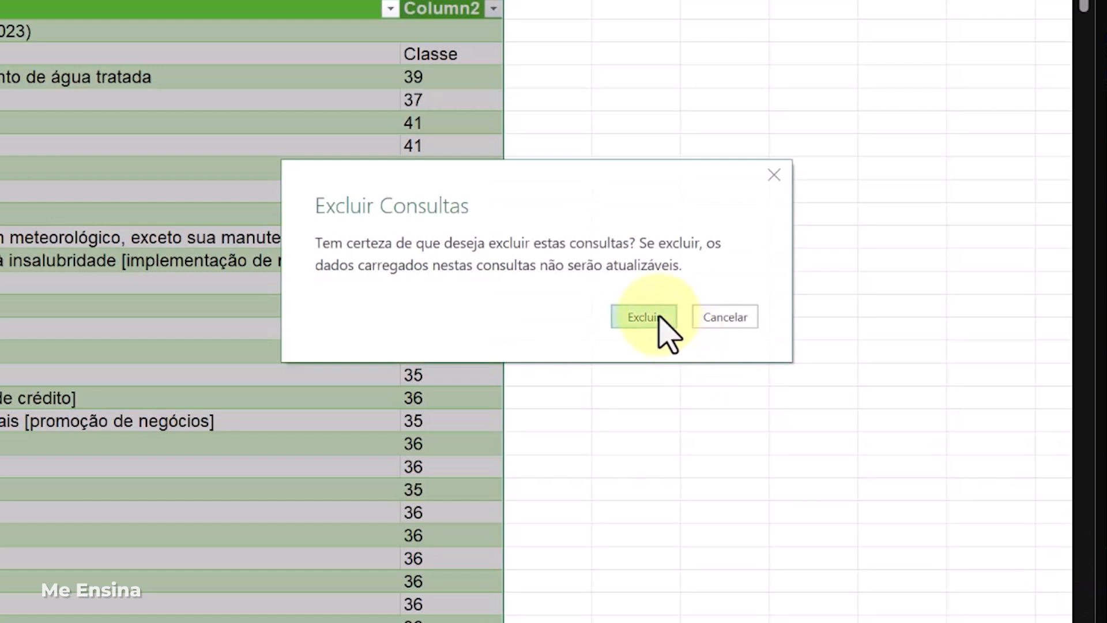
click(663, 323)
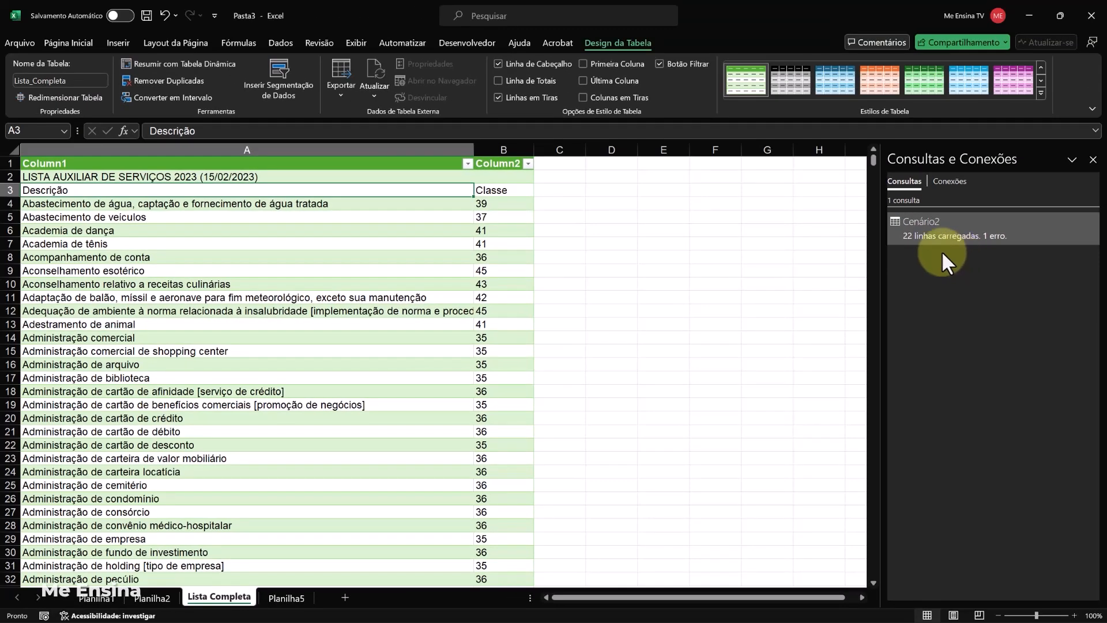
Go to the Cenário2 table on the Planilha2 sheet and look at the Editar option of its query
click(285, 213)
click(156, 203)
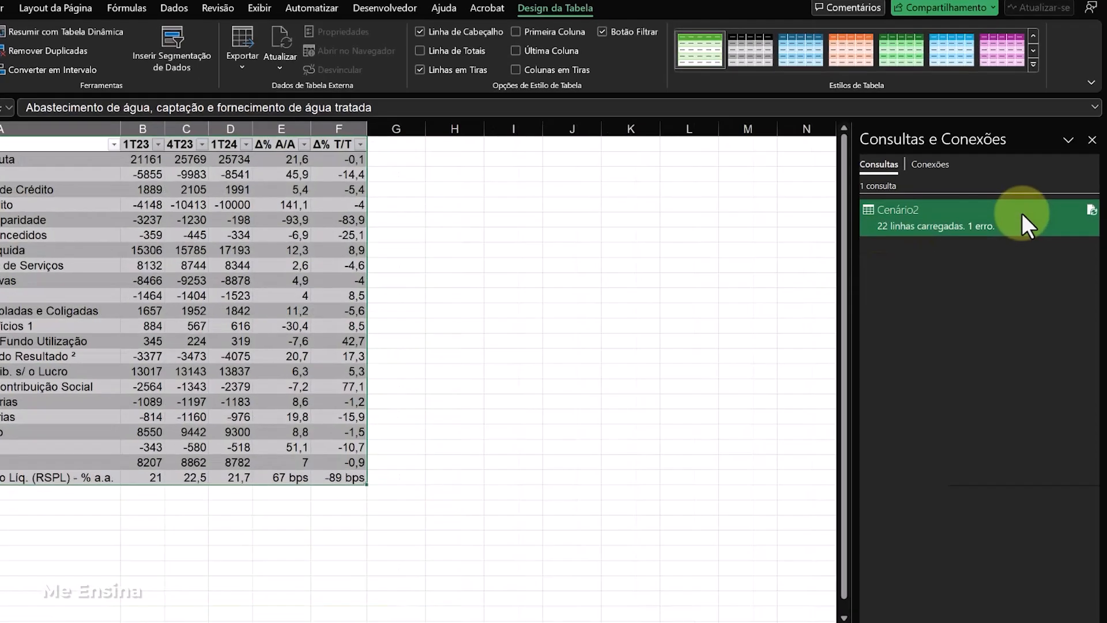
right_click(963, 225)
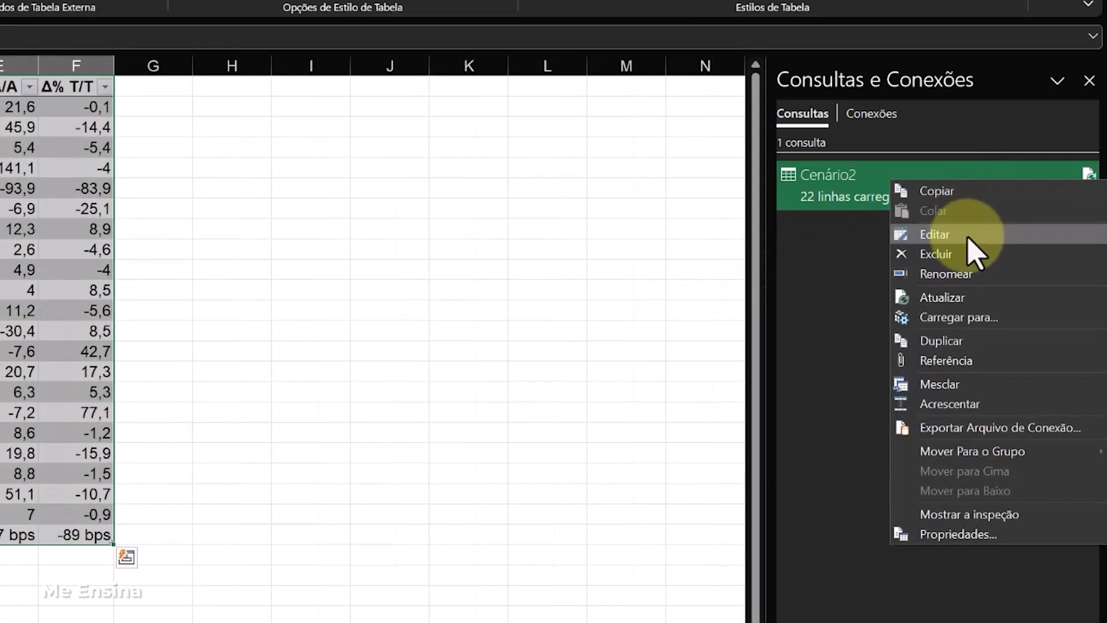
click(969, 235)
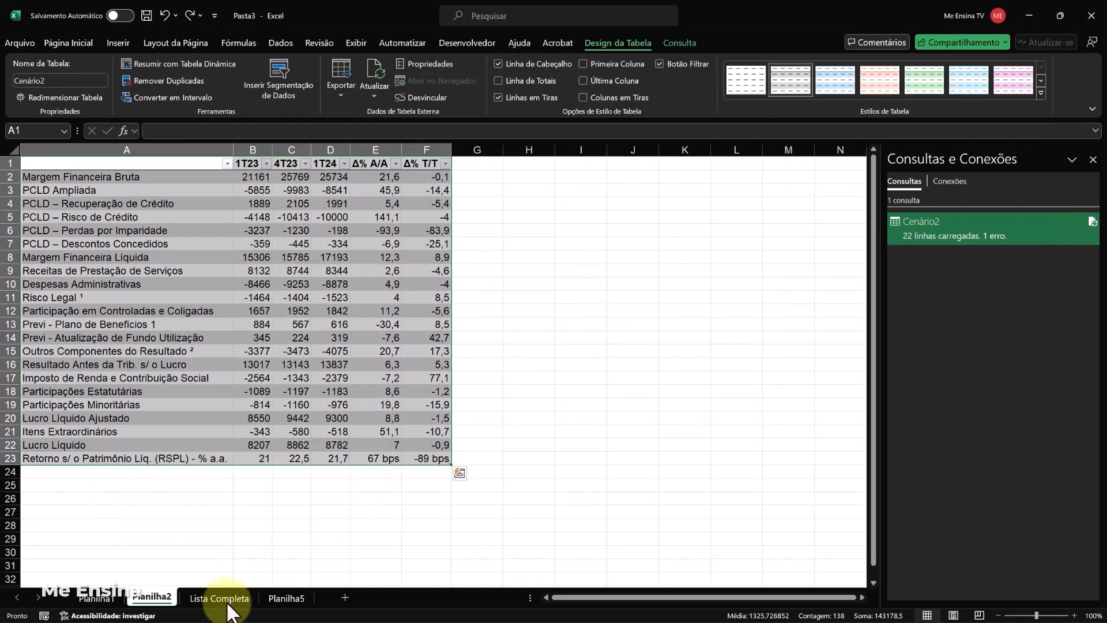
Return to the Lista Completa sheet and apply the light gray banded table style to its table
click(228, 595)
click(244, 233)
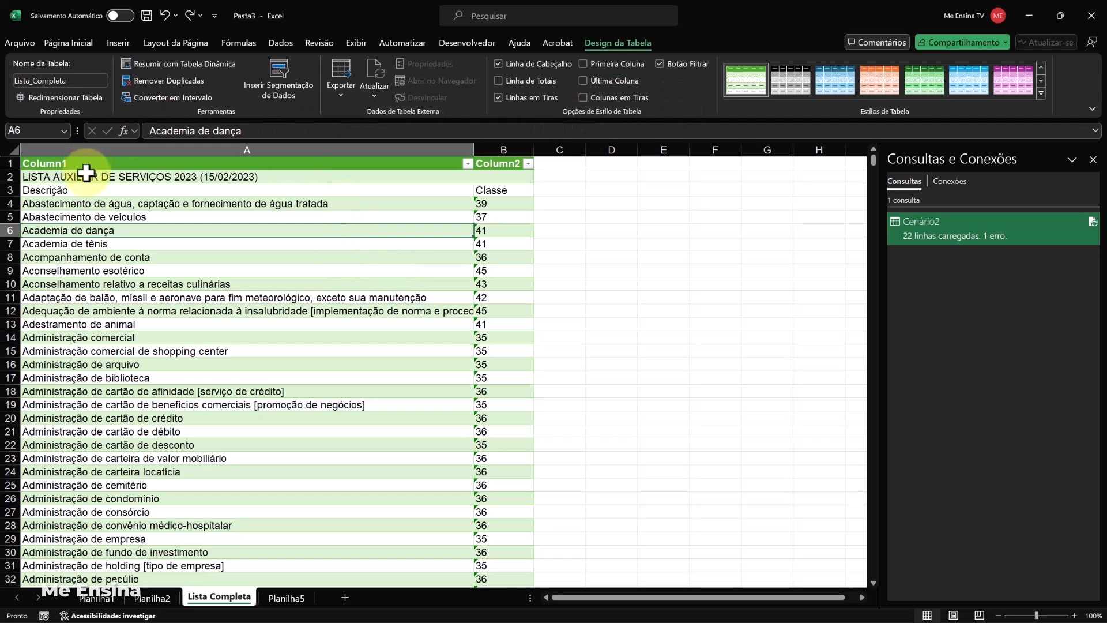
click(1041, 91)
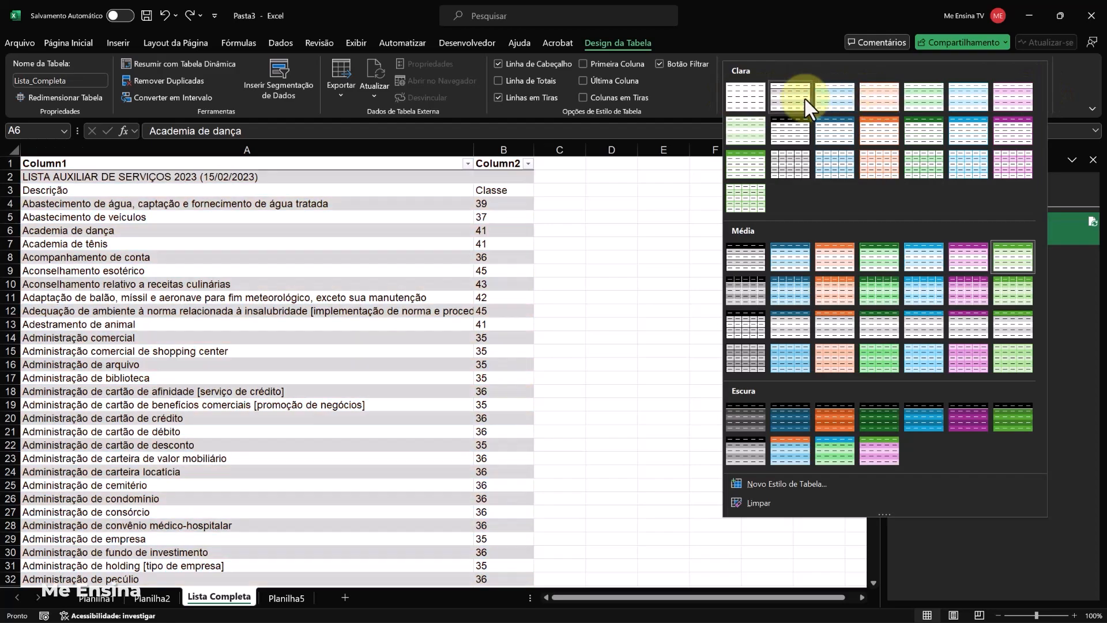
click(804, 99)
click(265, 241)
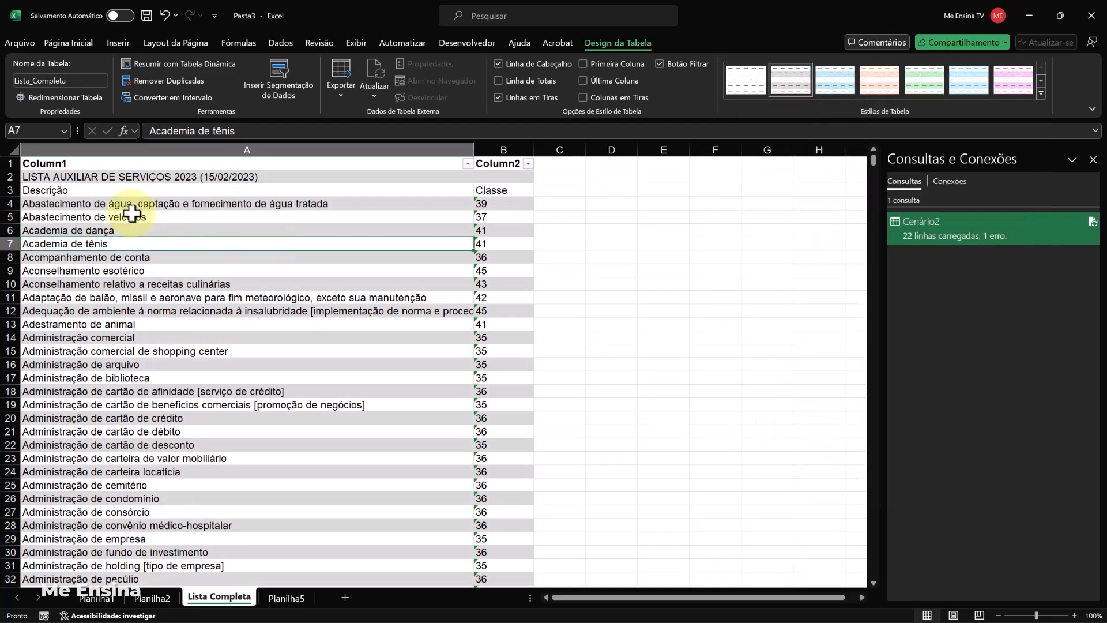
Convert the Lista Completa table to a normal range
click(110, 166)
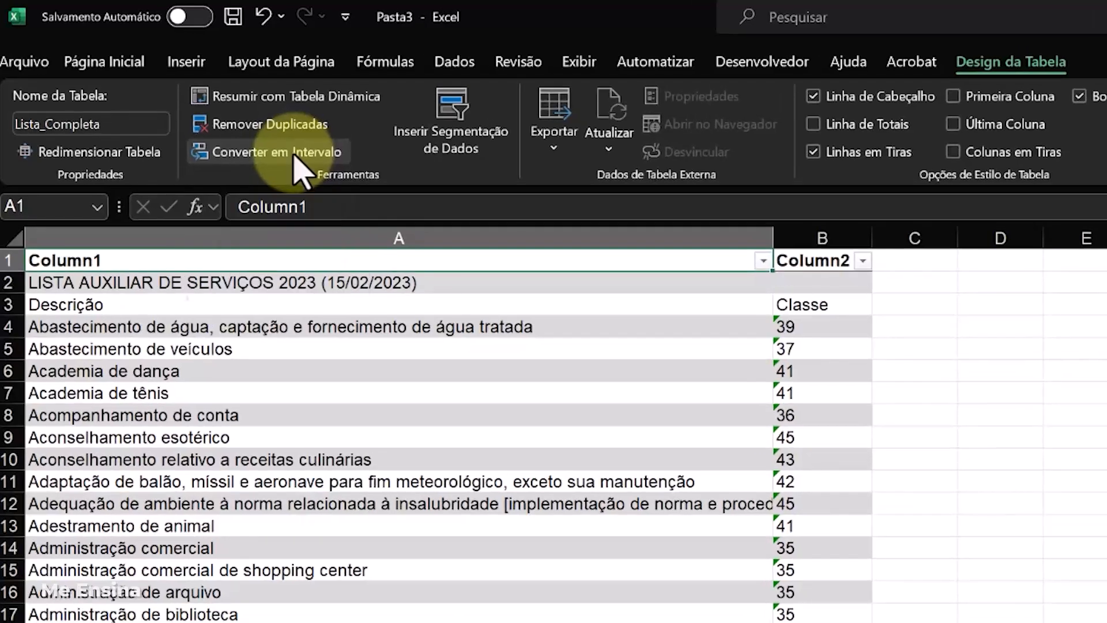
click(287, 155)
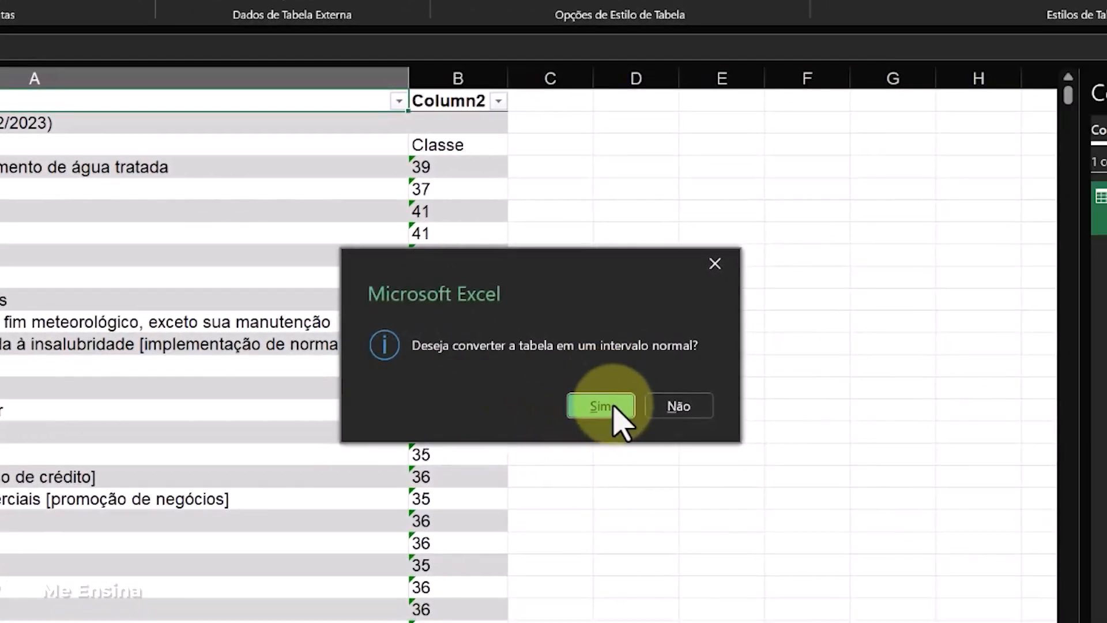
click(859, 519)
click(243, 165)
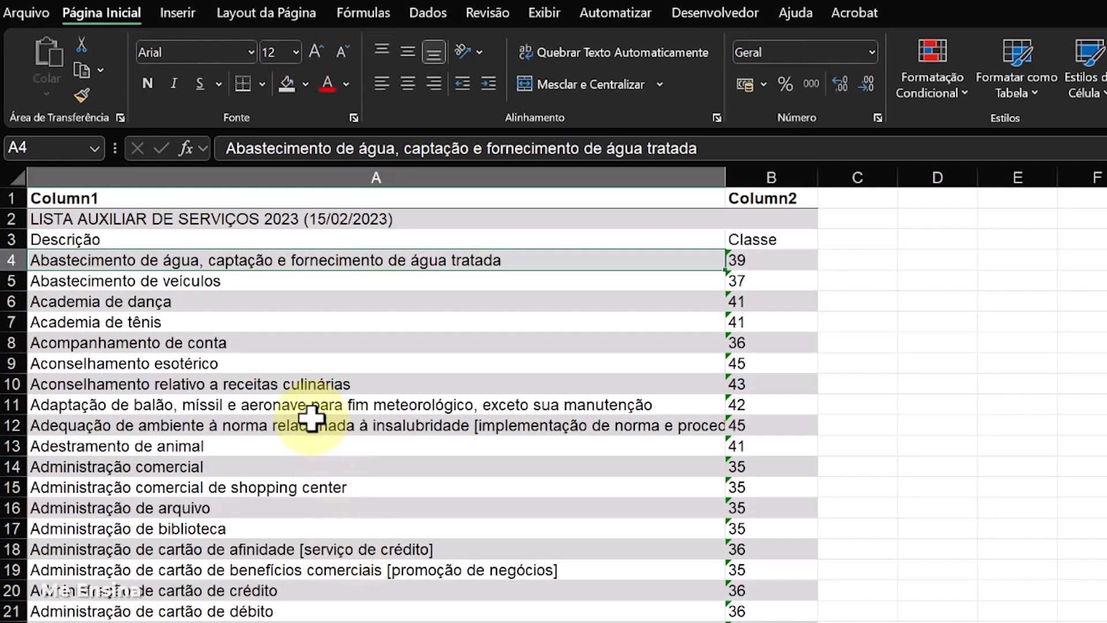
Delete the first row, which holds the generic Column1 and Column2 headings
click(10, 198)
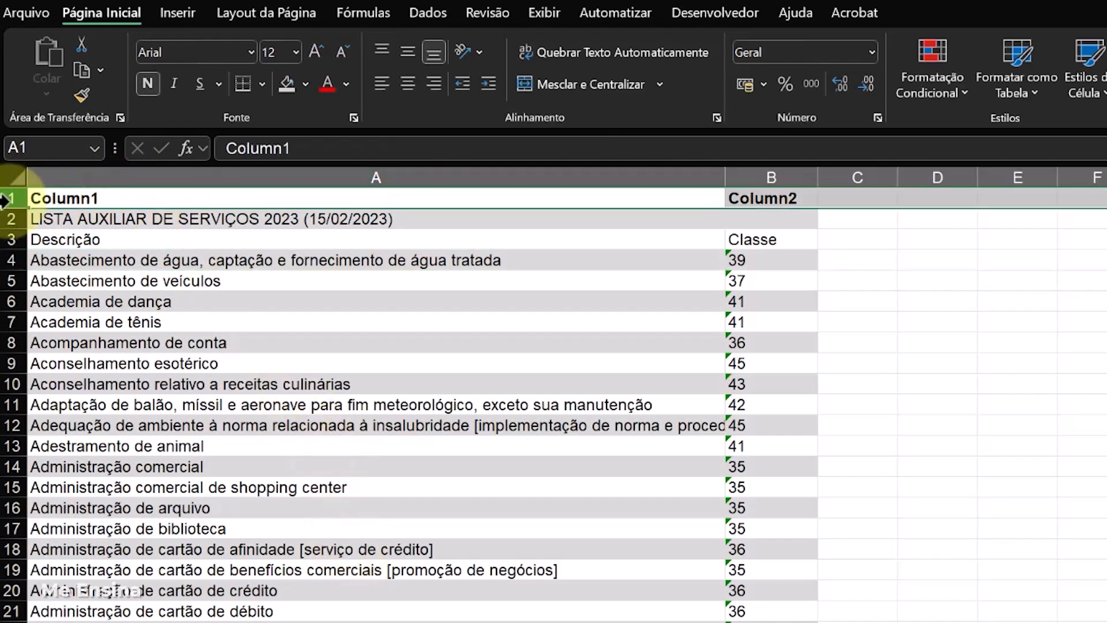
right_click(4, 200)
click(29, 427)
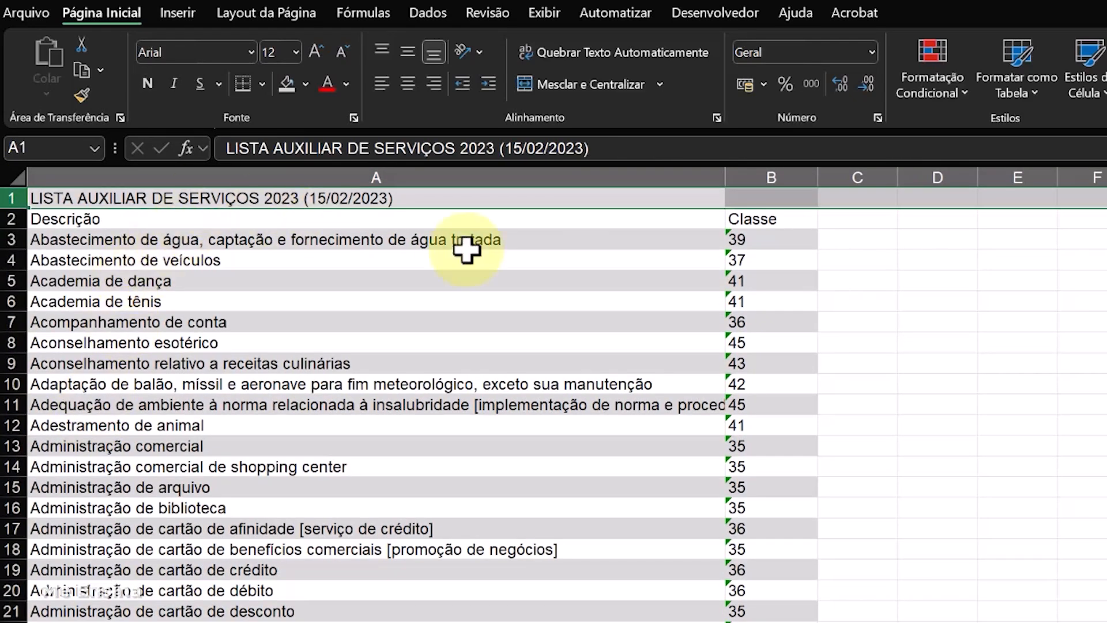
click(507, 322)
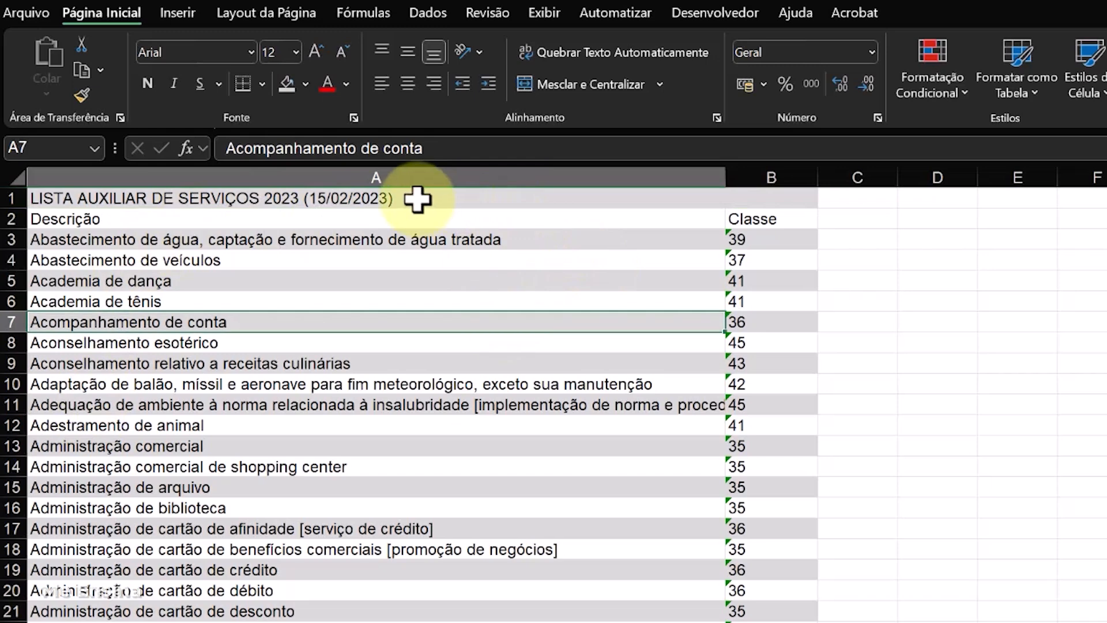
Merge and center the title LISTA AUXILIAR DE SERVIÇOS 2023 (15/02/2023) across cells A1:B1
drag(417, 199, 732, 198)
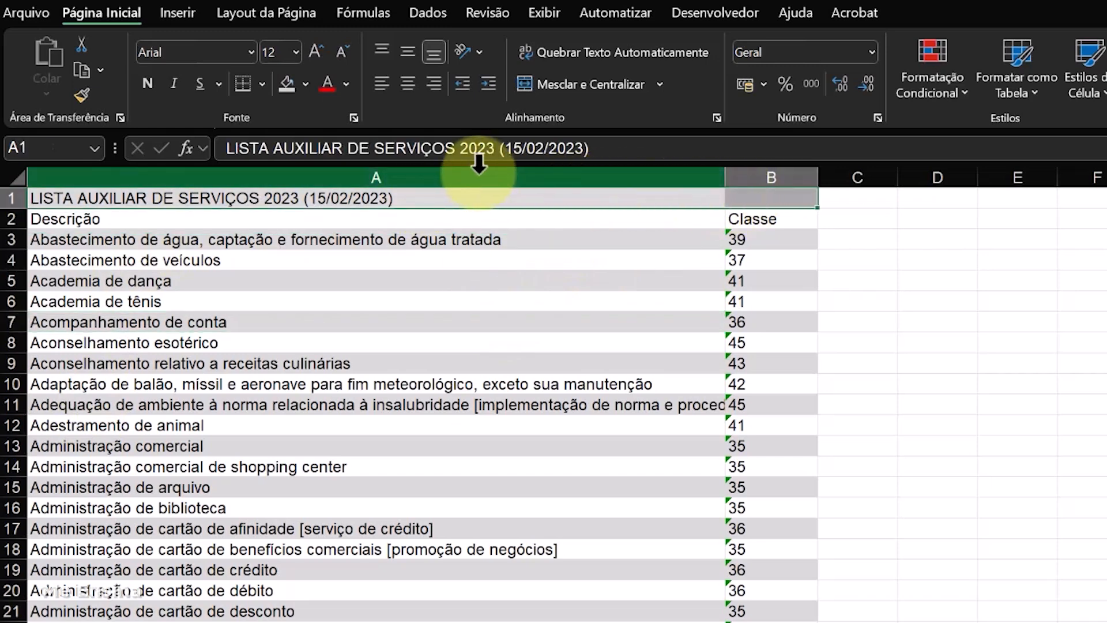
click(411, 85)
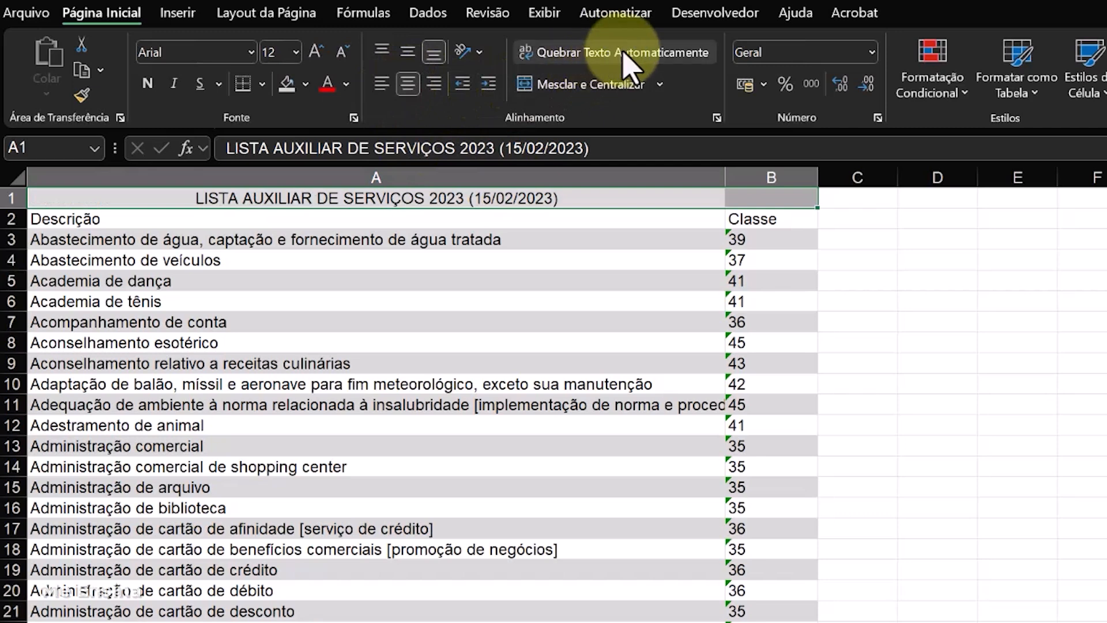
click(610, 88)
click(563, 344)
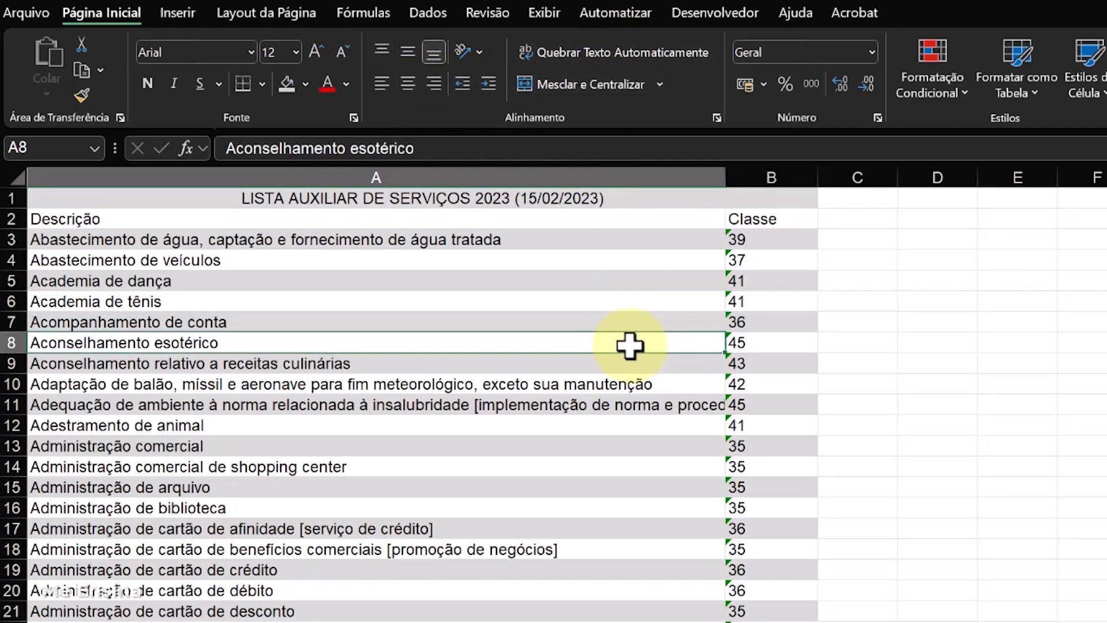
Center the Descrição and Classe headings in row 2 and all the class numbers in column B
drag(74, 218, 750, 220)
click(416, 85)
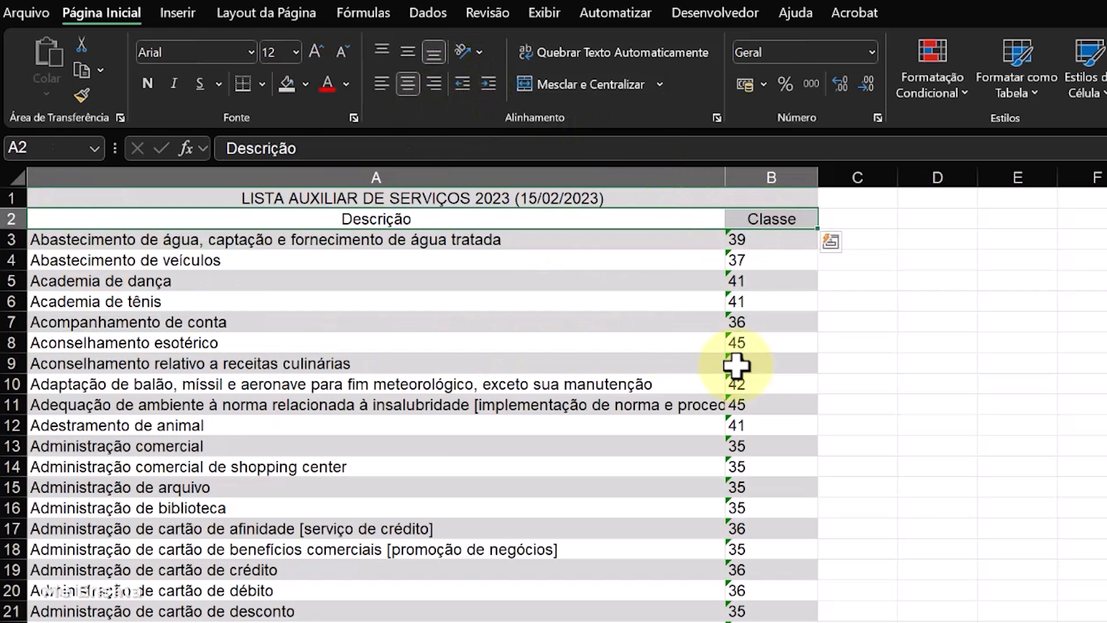
click(772, 173)
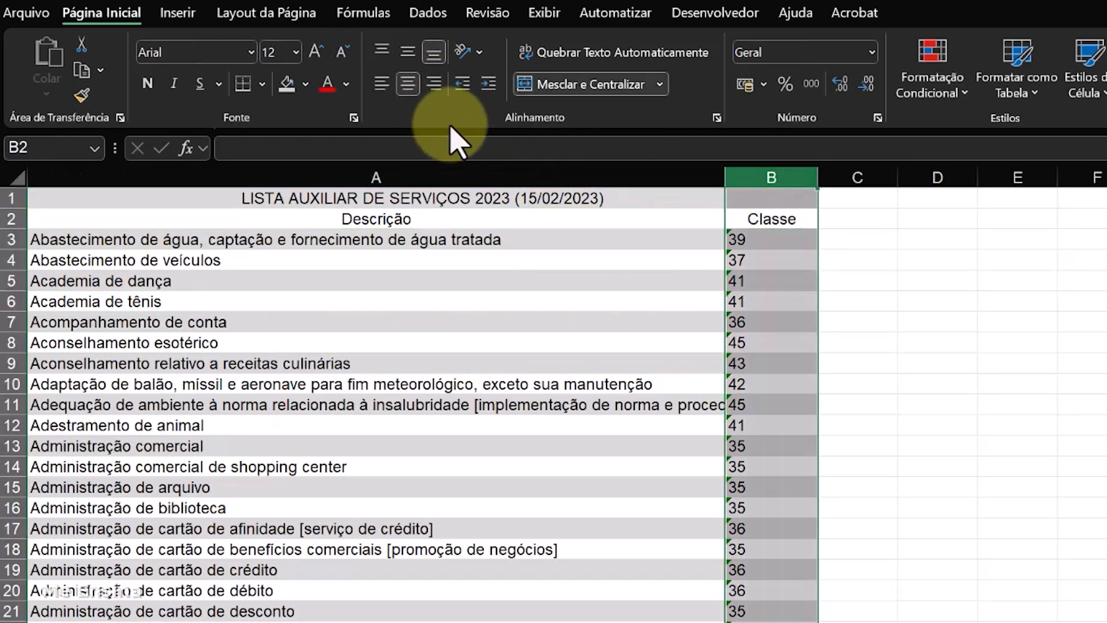
click(408, 86)
click(407, 86)
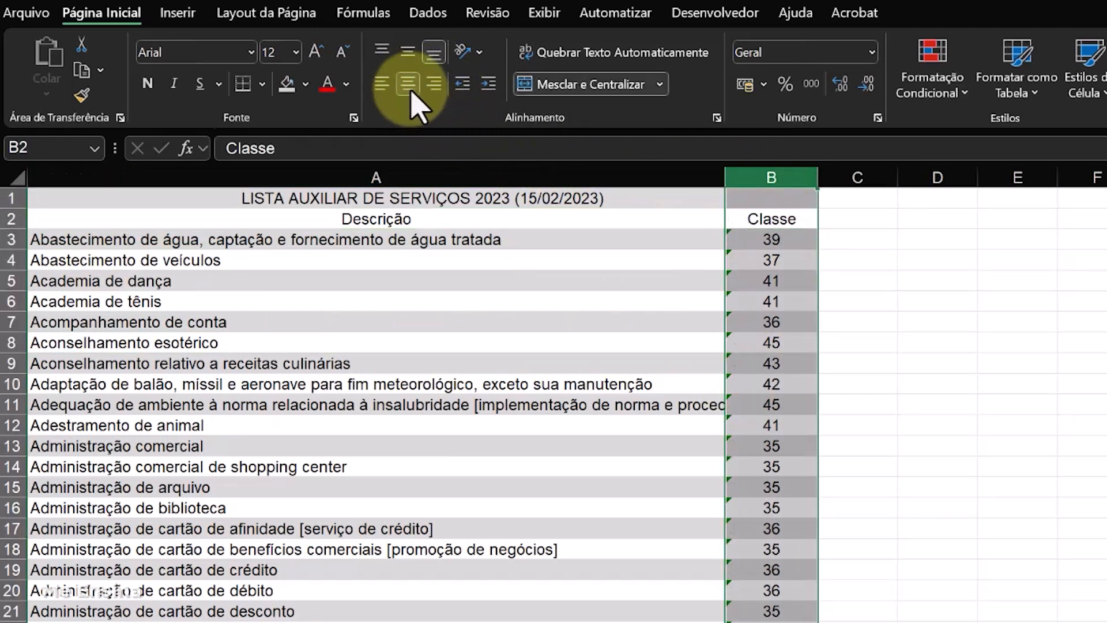
click(705, 402)
Examine the rows of the services list and compare its layout with the original 20-page PDF
scroll(477, 557, down, 1)
scroll(478, 557, down, 20)
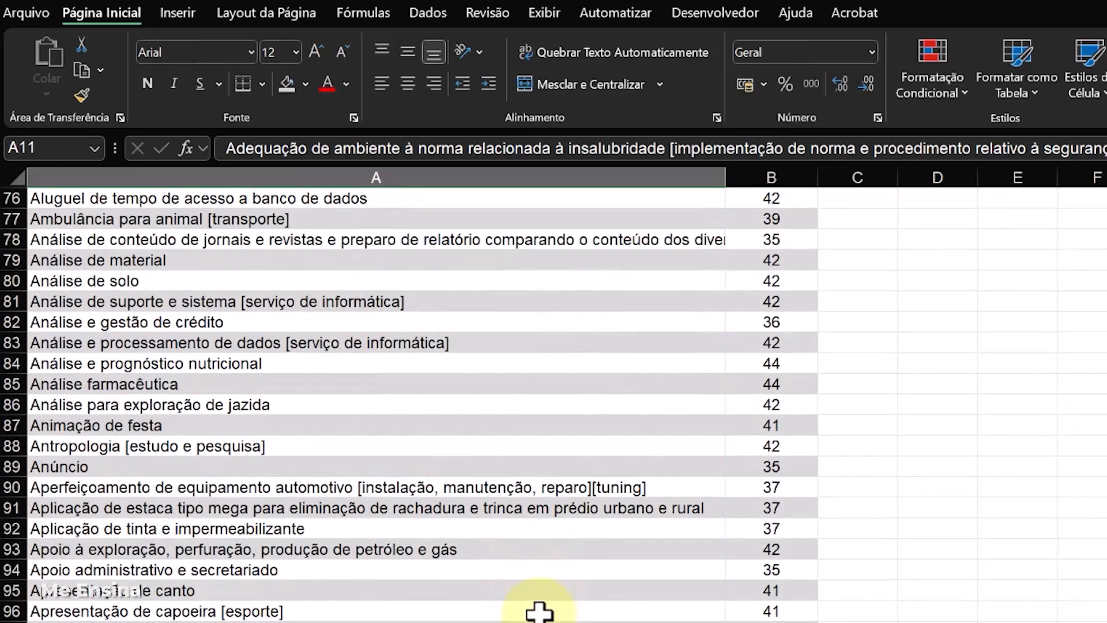
scroll(549, 613, down, 13)
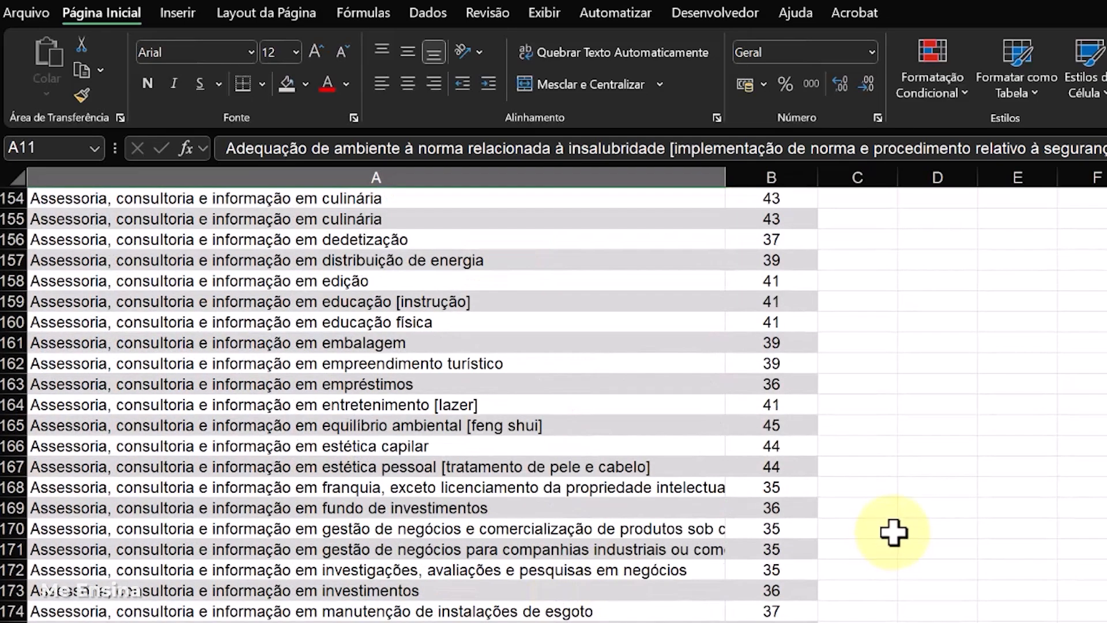
key(alt+Tab)
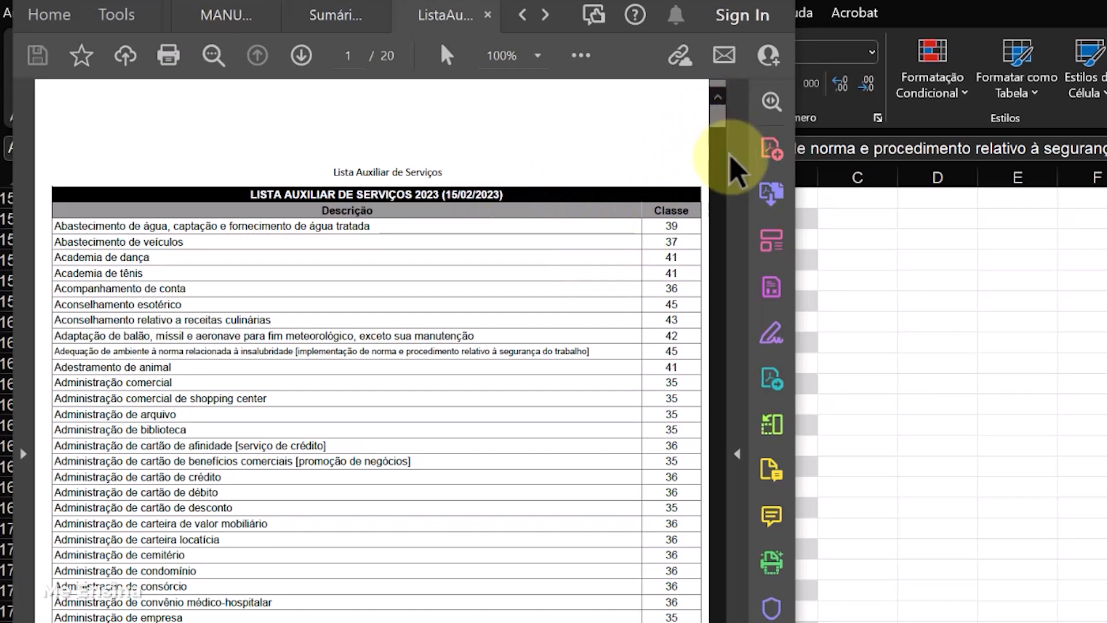
key(alt+Tab)
scroll(722, 267, up, 20)
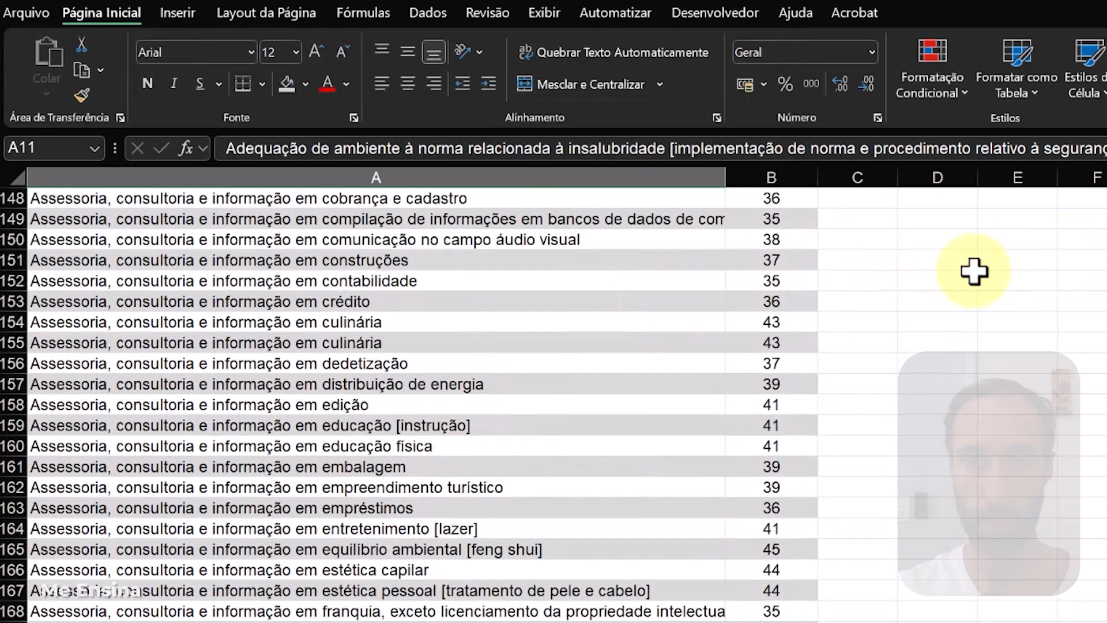
scroll(575, 369, up, 12)
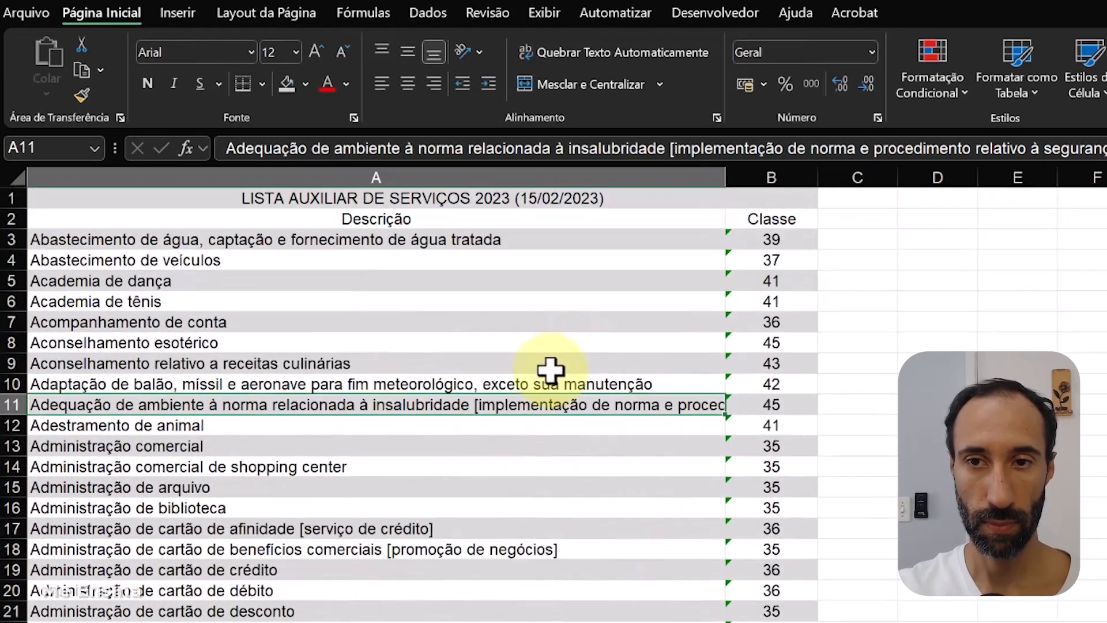
Format the title row with a black fill and white text, and check the rest of the list
click(444, 198)
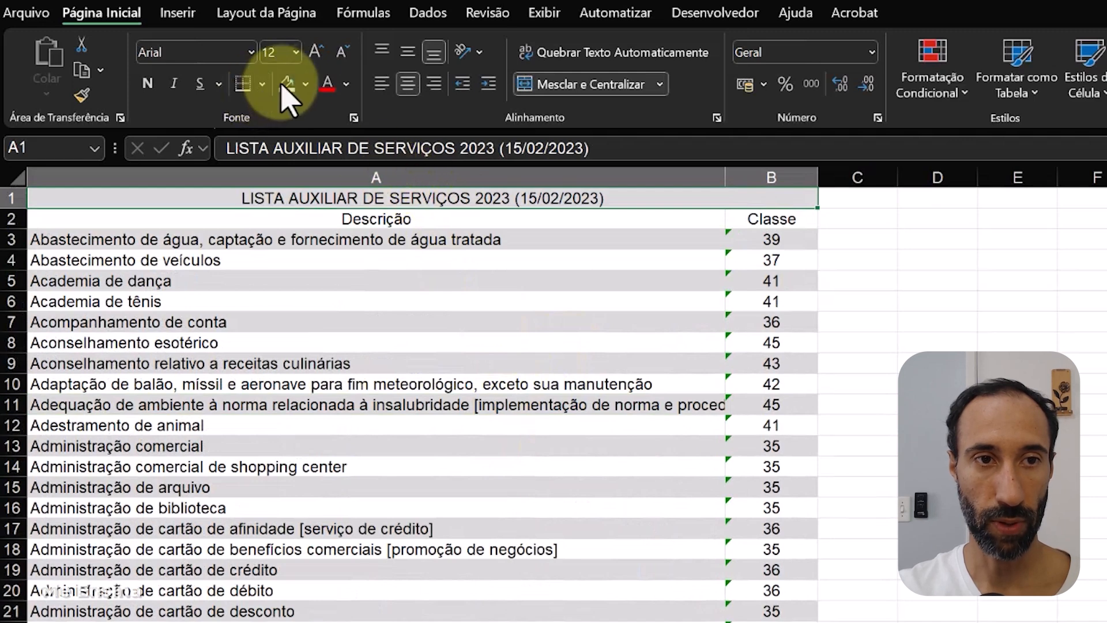
click(305, 84)
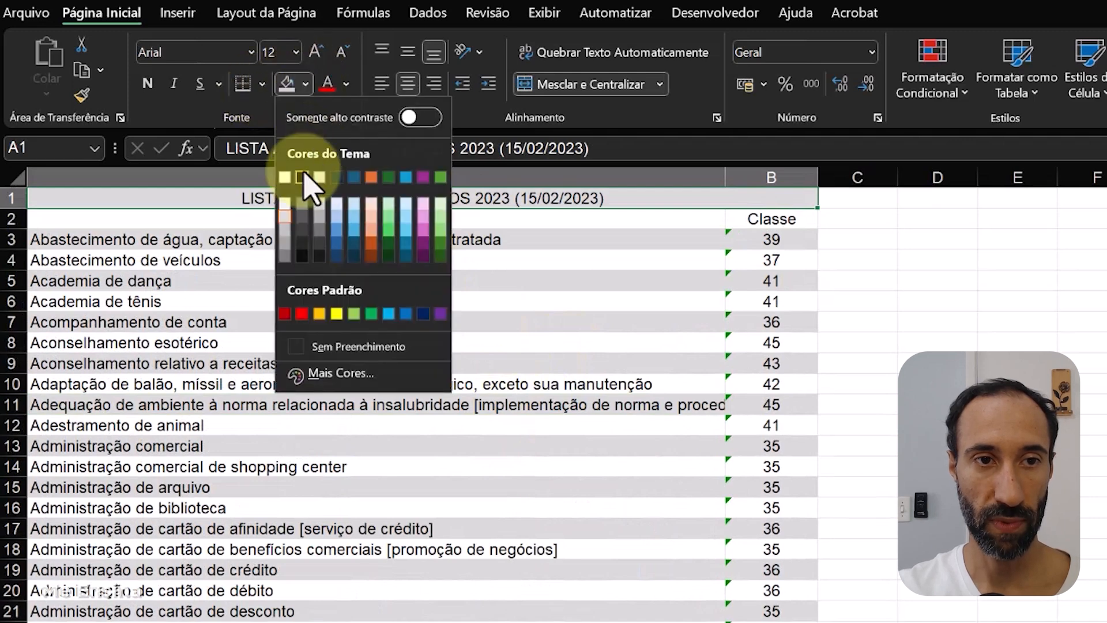
click(346, 84)
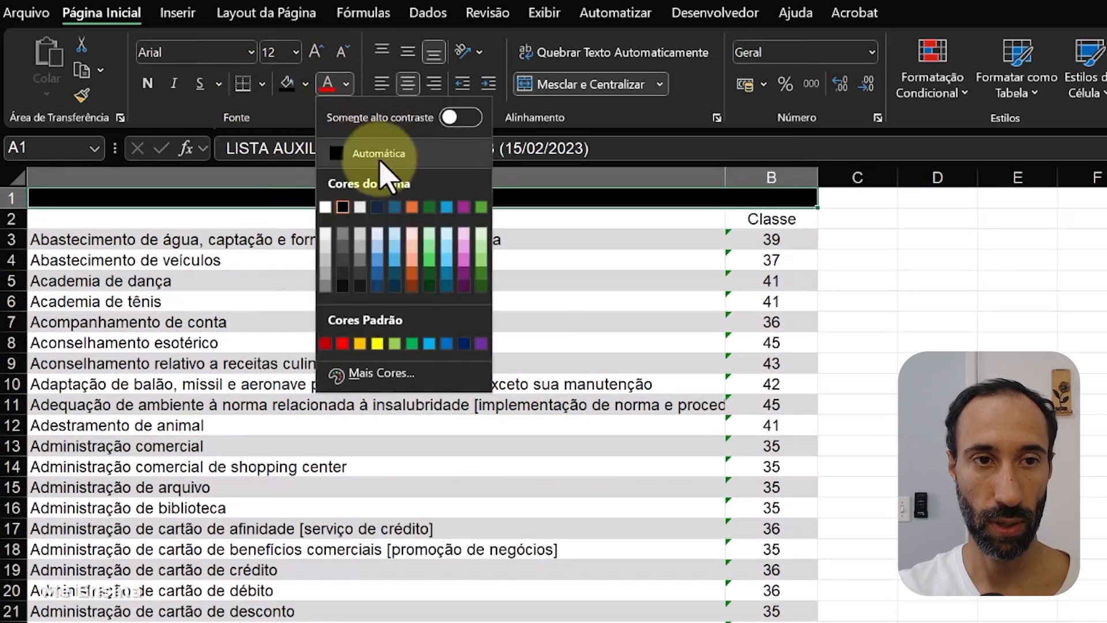
click(325, 207)
click(435, 339)
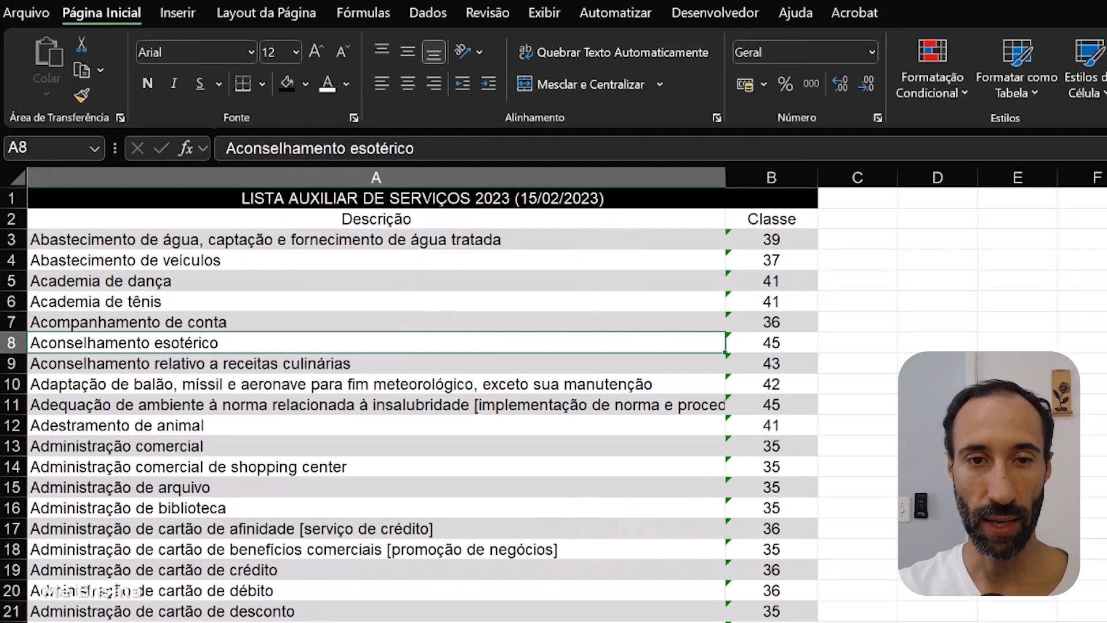
scroll(553, 404, down, 20)
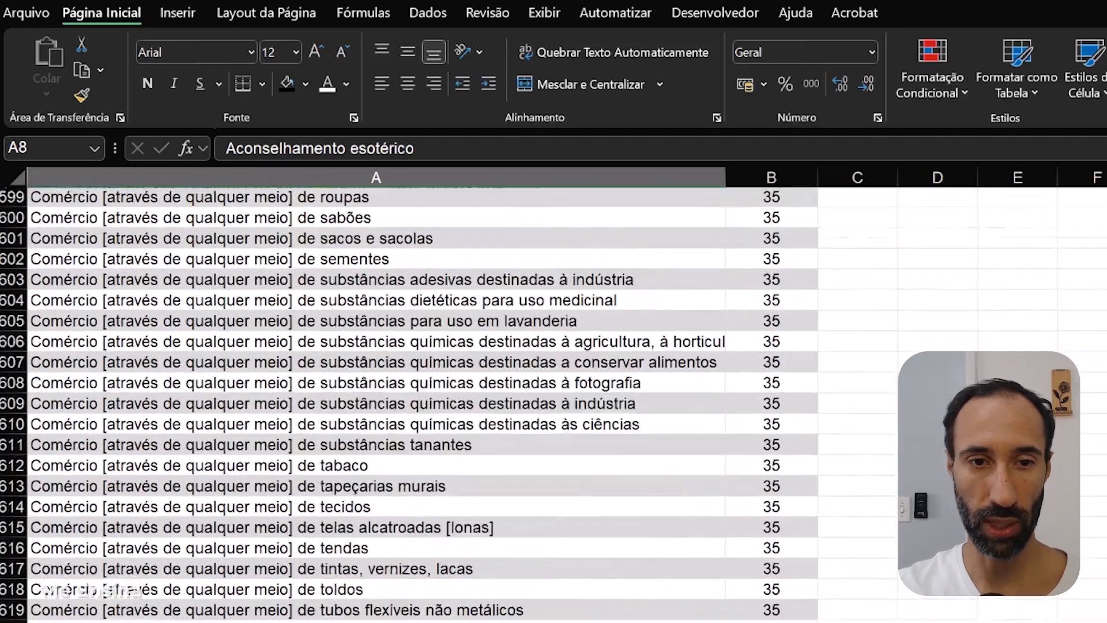
Scan the formatted services list down to its final rows and return to its beginning
scroll(415, 404, down, 20)
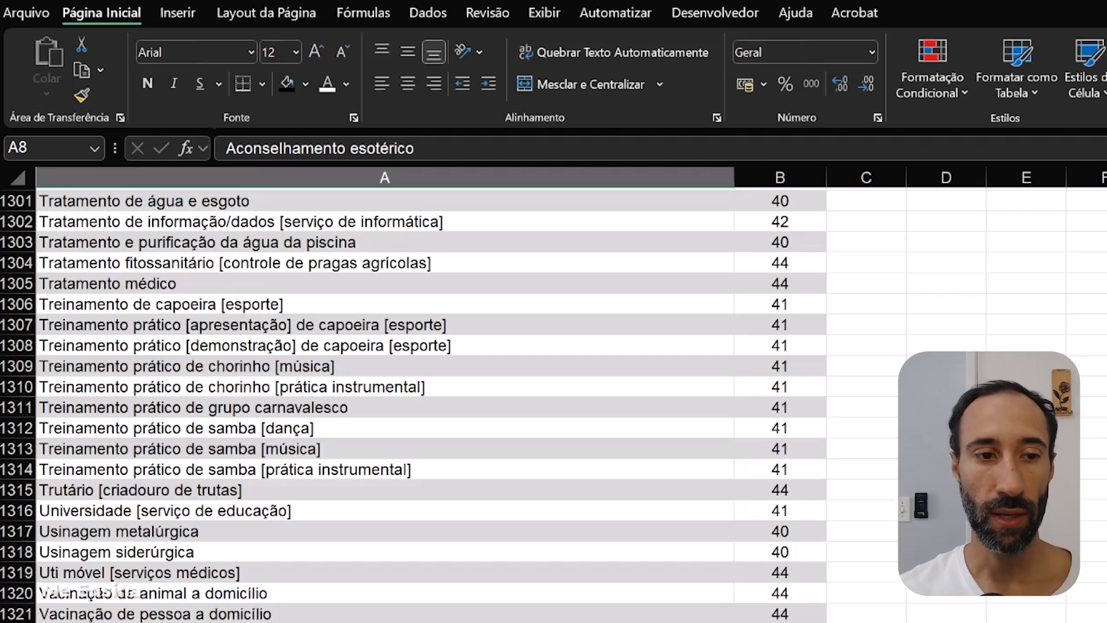
scroll(415, 403, up, 20)
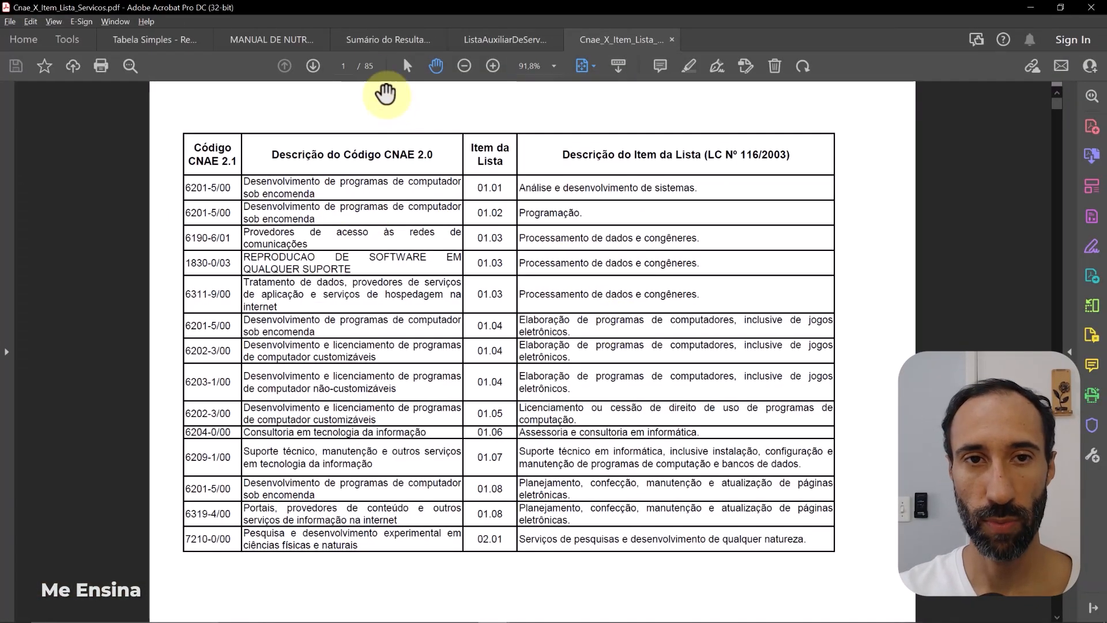
In Acrobat, highlight the whole four-column table on page 1 of Cnae_X_Item_Lista_Servicos.pdf to check its layout, and minimize the PDF
click(407, 66)
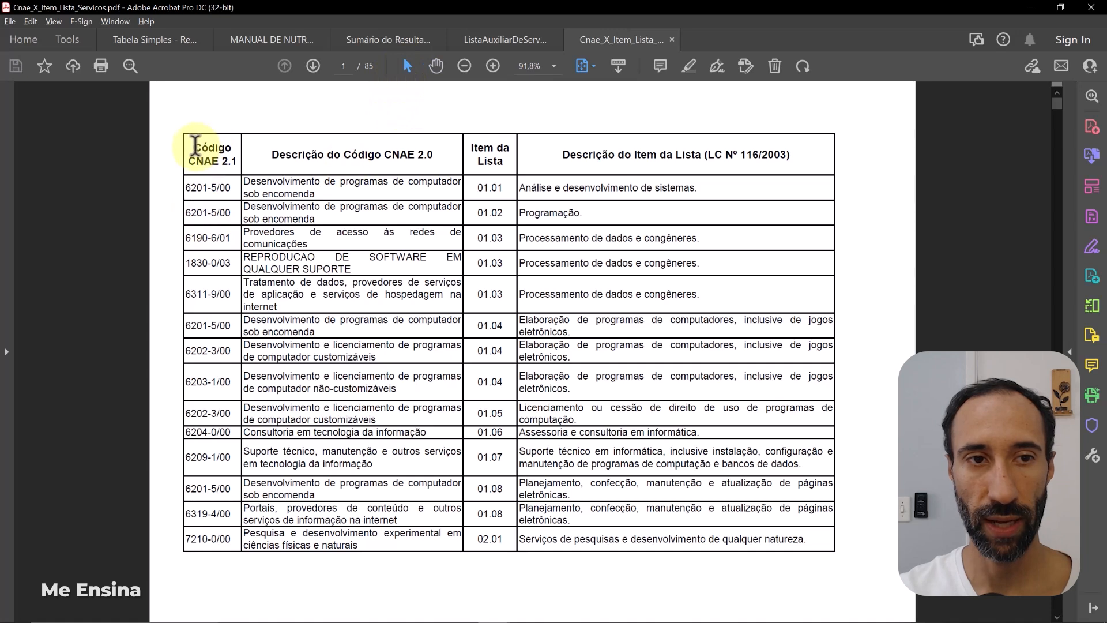
drag(196, 144, 811, 537)
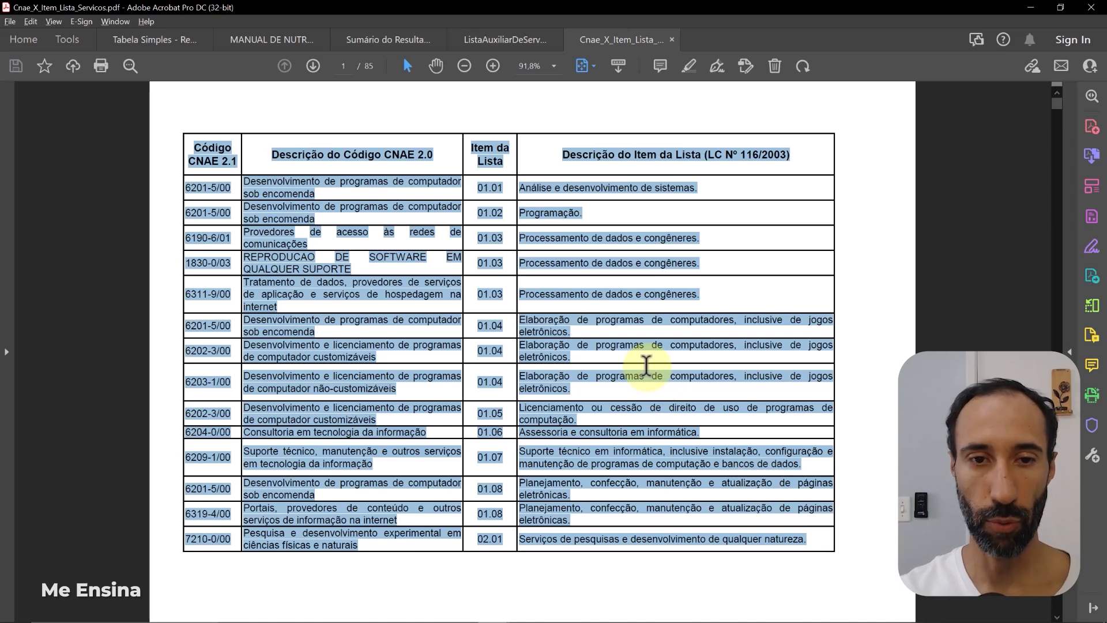
click(1032, 7)
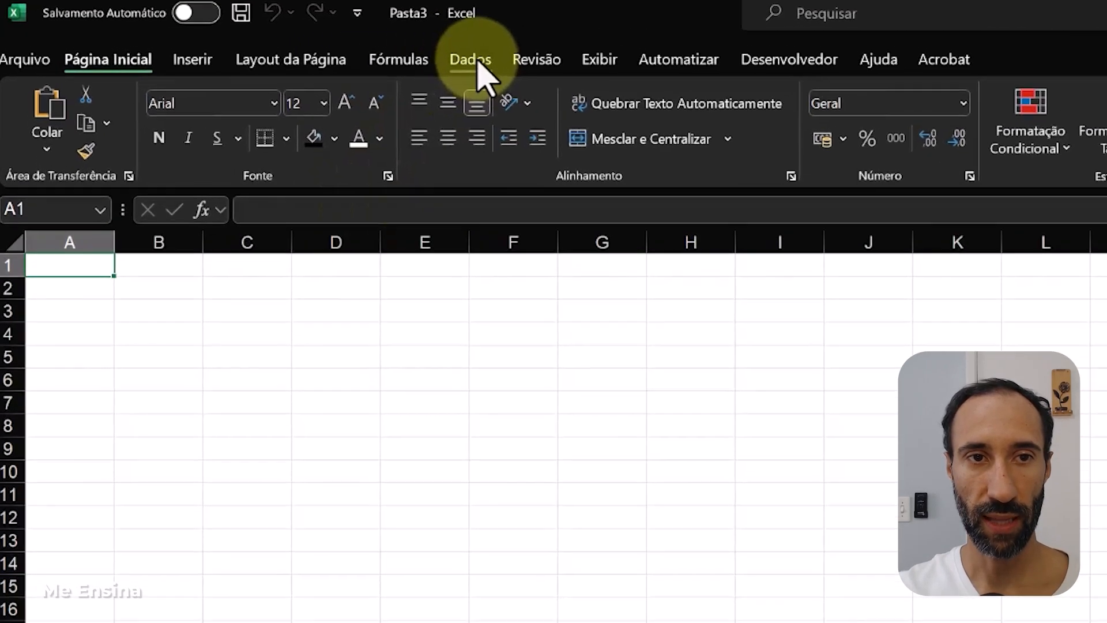
Import Cnae_X_Item_Lista_Servicos as a PDF data source into the blank workbook
click(471, 59)
click(40, 121)
mouse_move(83, 189)
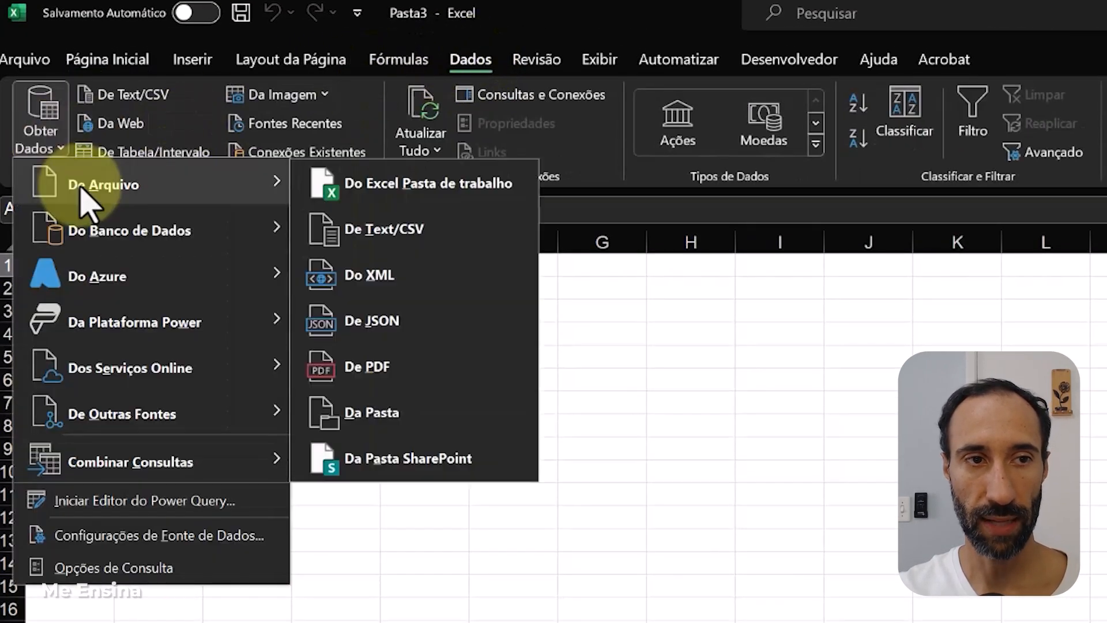
click(392, 366)
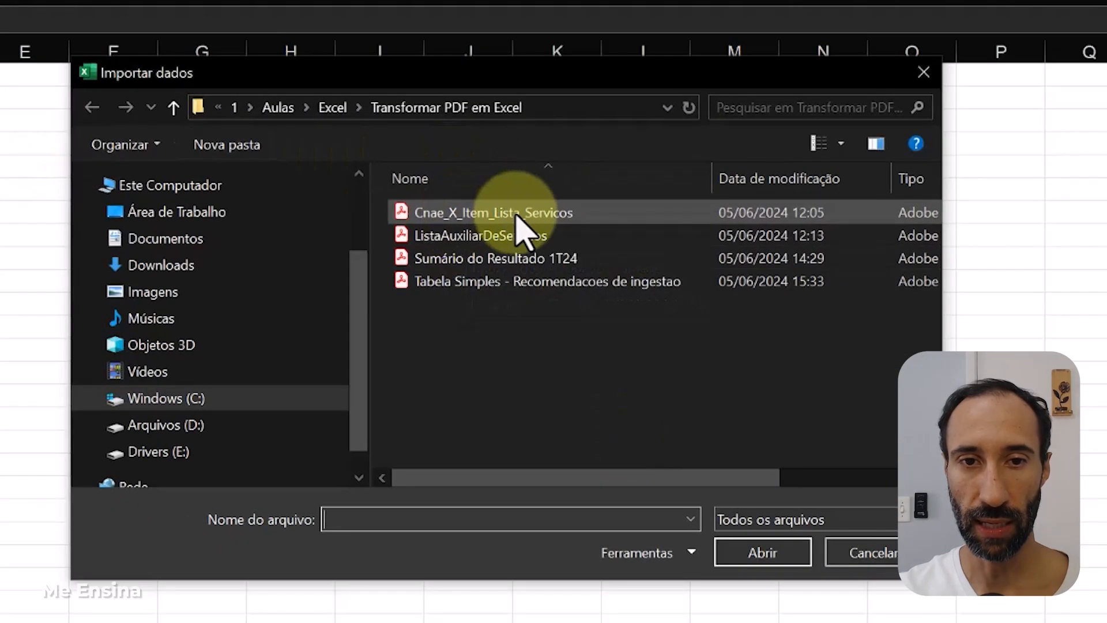
click(548, 218)
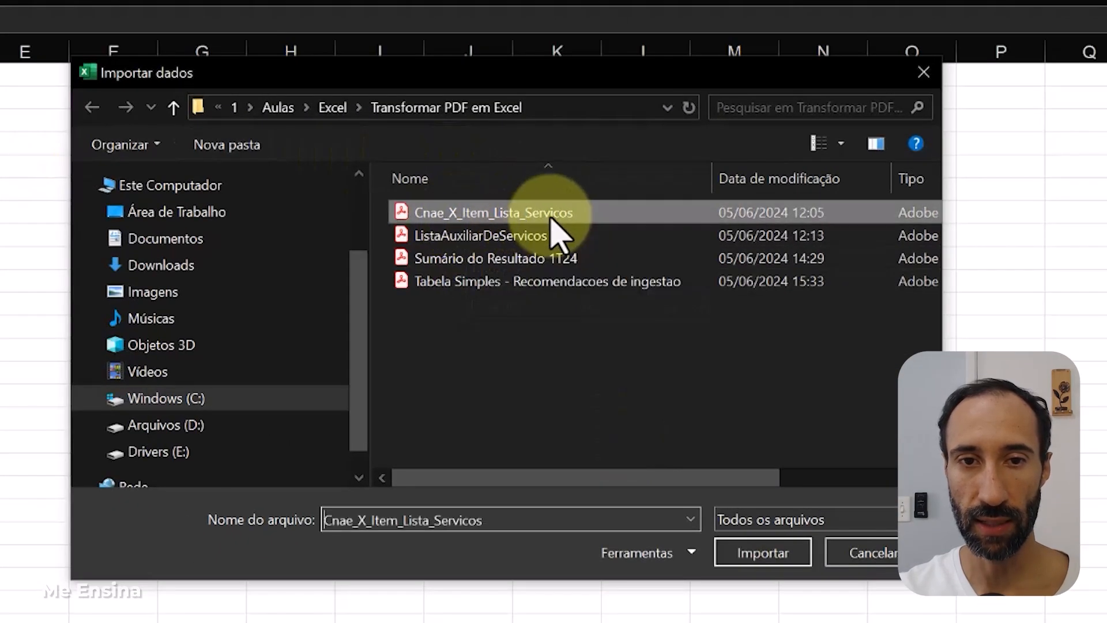
click(759, 552)
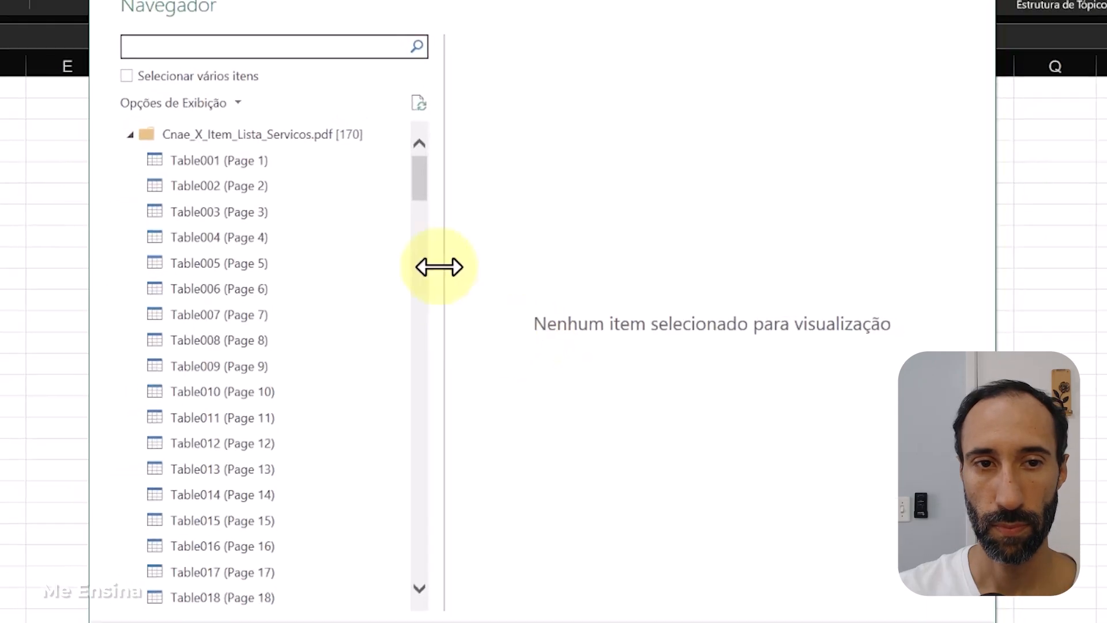
Preview Table001 (Page 1) from the PDF and load it into the Power Query editor for transformation
drag(422, 188, 462, 173)
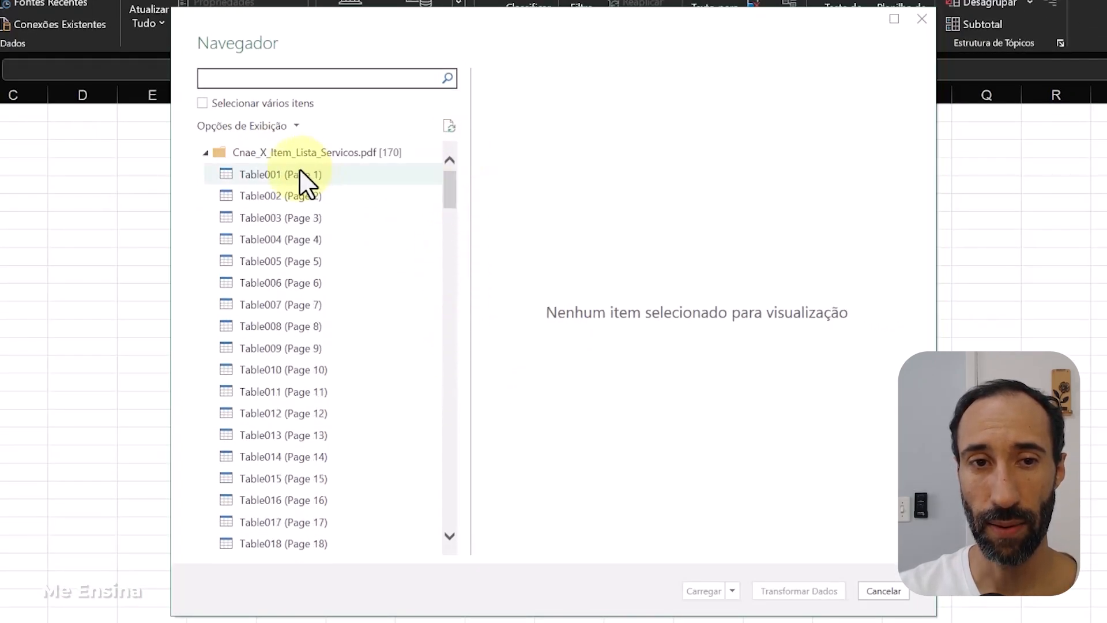
click(303, 180)
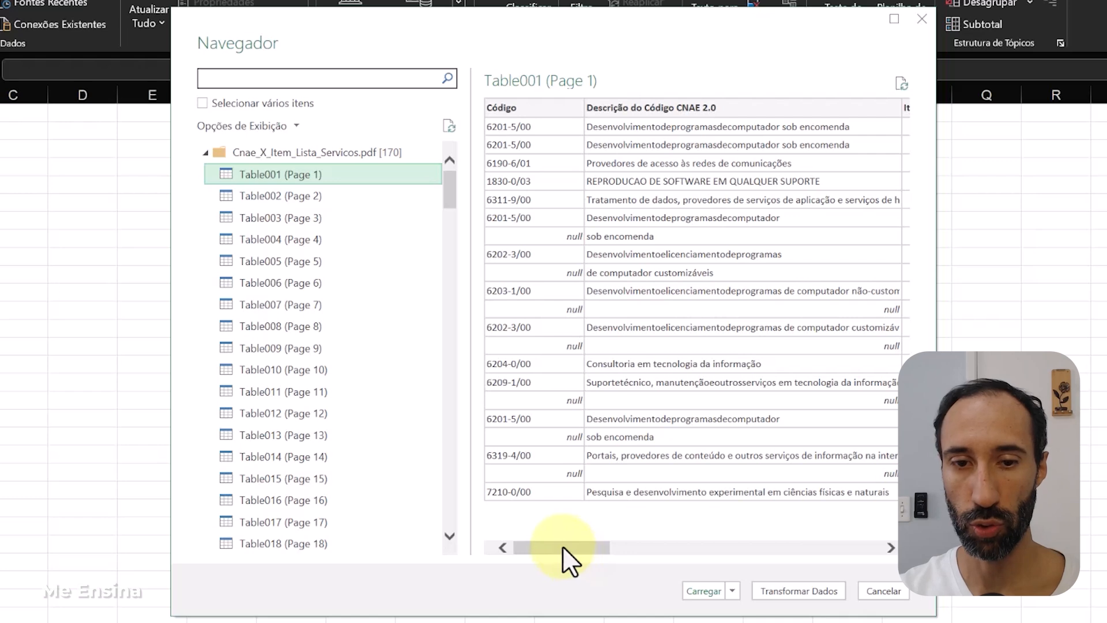
mouse_move(573, 552)
mouse_down()
mouse_move(652, 551)
mouse_move(563, 553)
mouse_up()
click(812, 598)
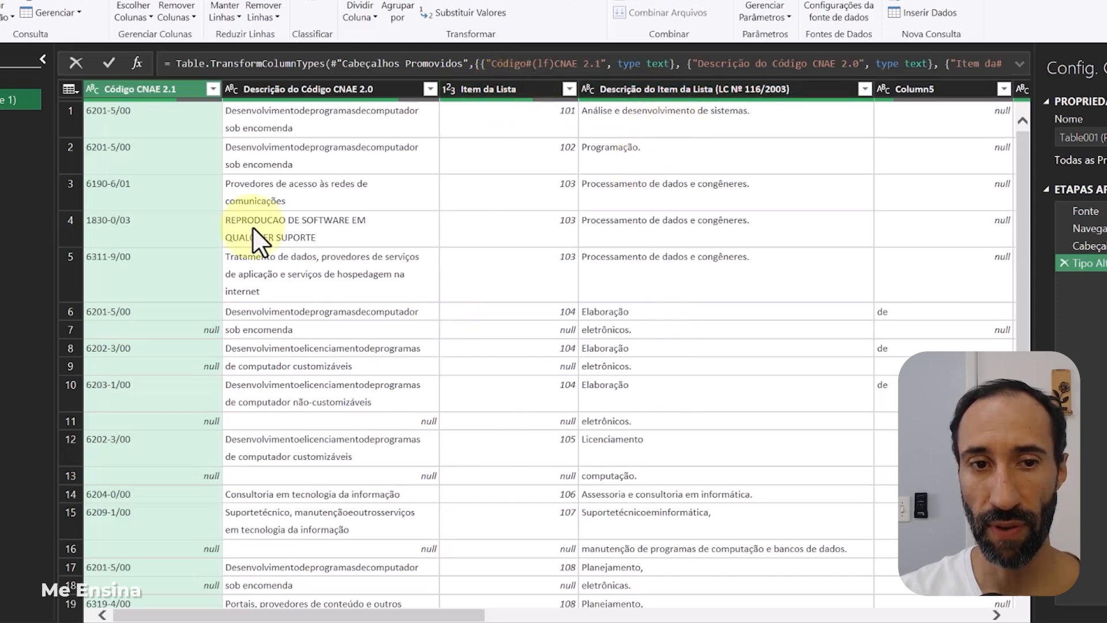
Examine the Descrição do Código CNAE 2.0 column for missing spaces and descriptions split across rows
click(300, 126)
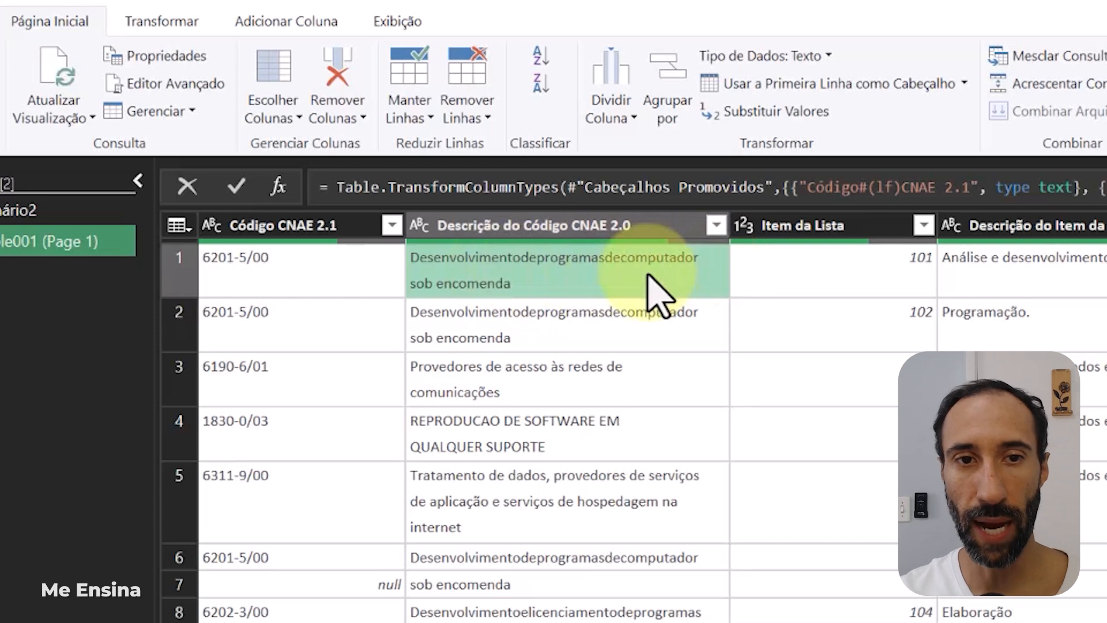
click(524, 564)
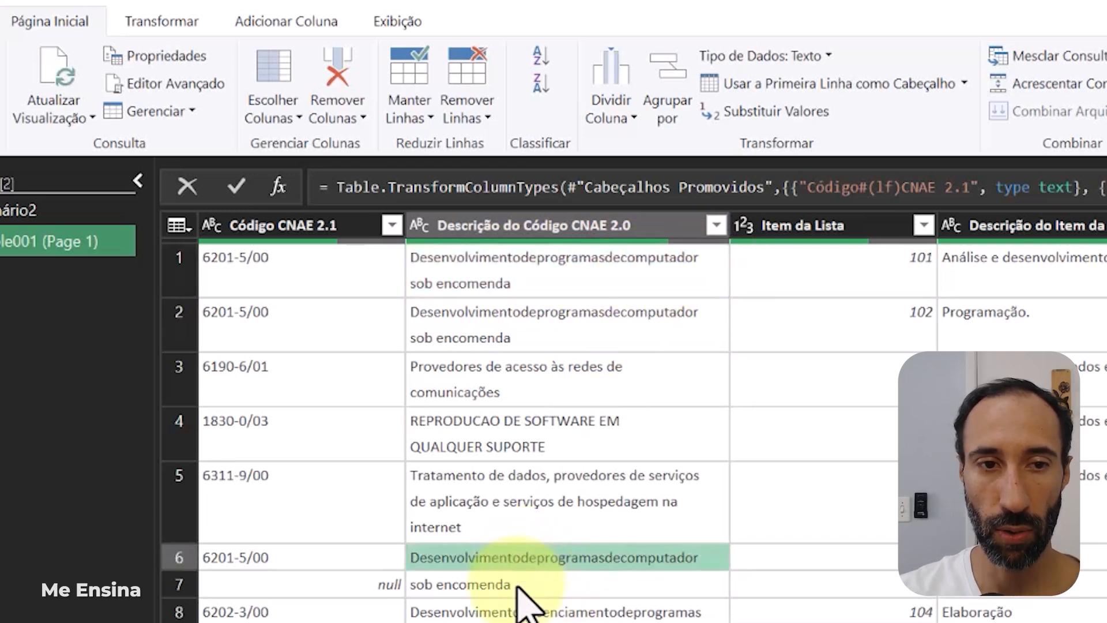
click(518, 586)
click(526, 558)
click(526, 582)
click(536, 558)
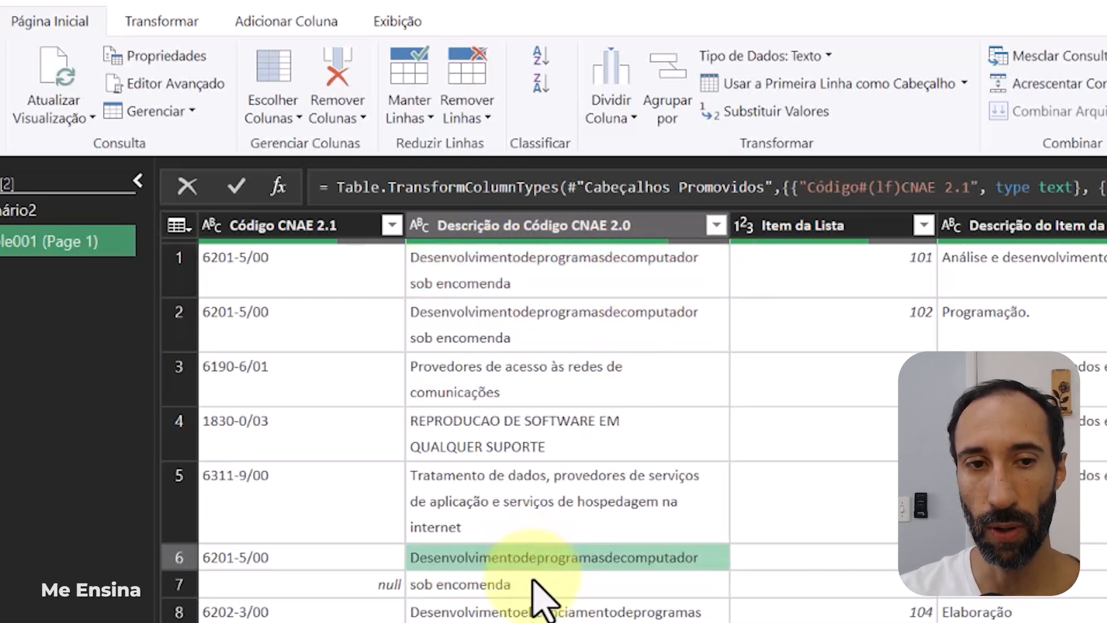
click(522, 585)
click(536, 558)
click(563, 585)
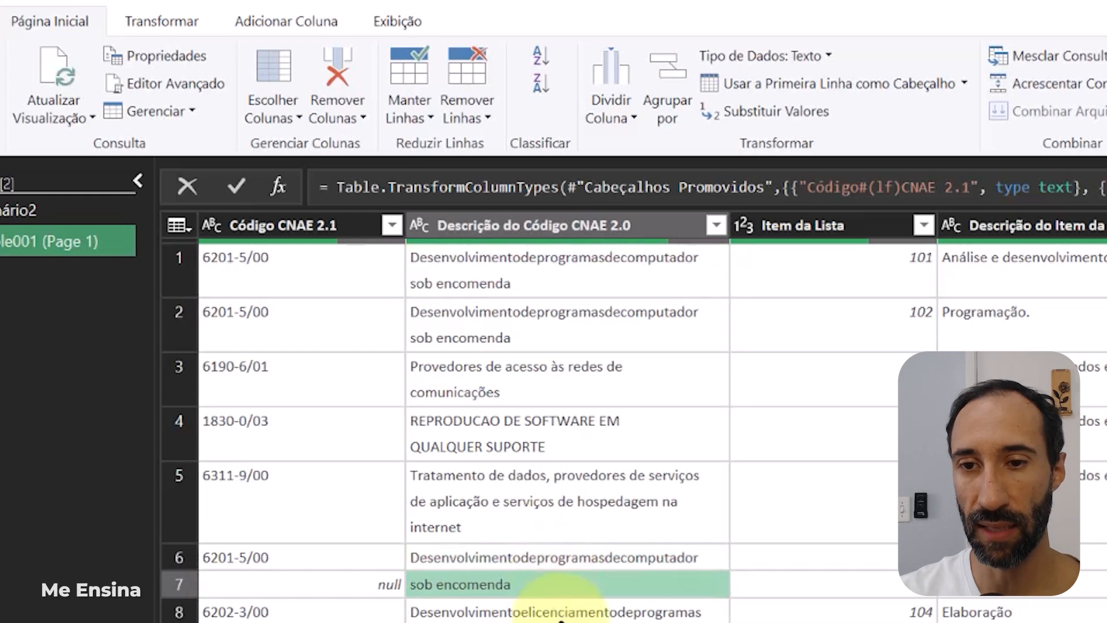
click(562, 616)
scroll(775, 620, down, 5)
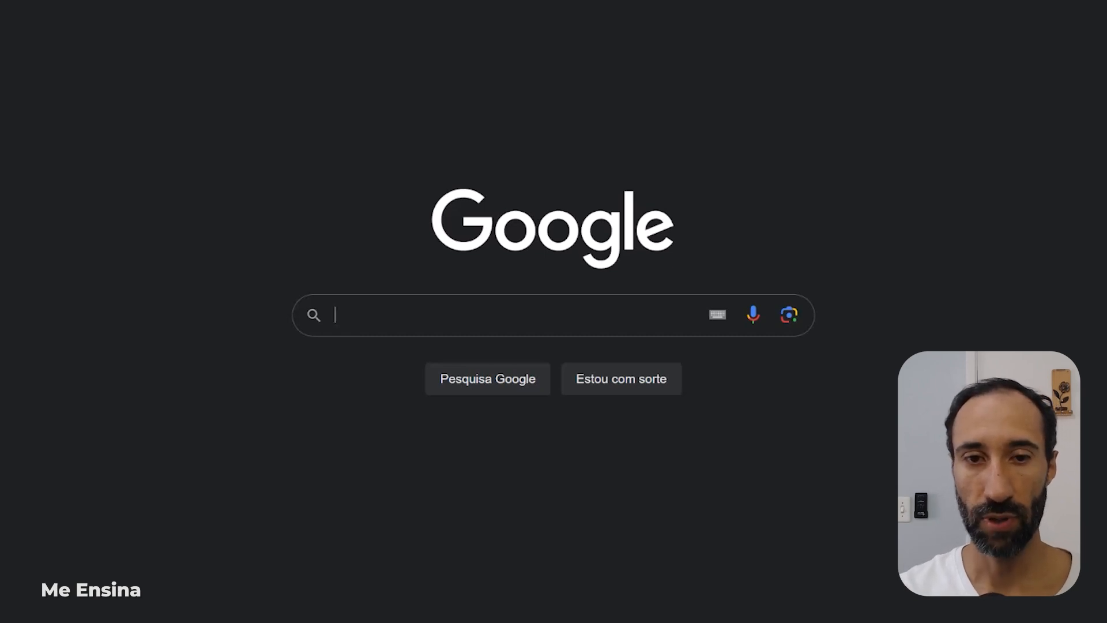
In the browser, search Google for "pdf to excel" and open Smallpdf's PDF to Excel converter
click(577, 324)
text(p)
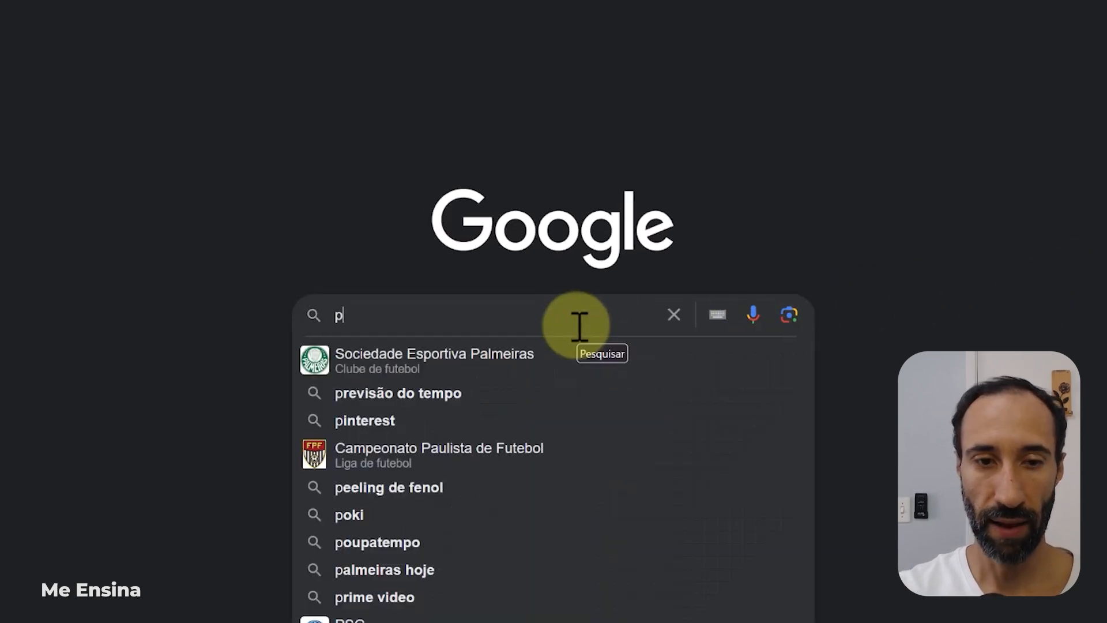
text(df to)
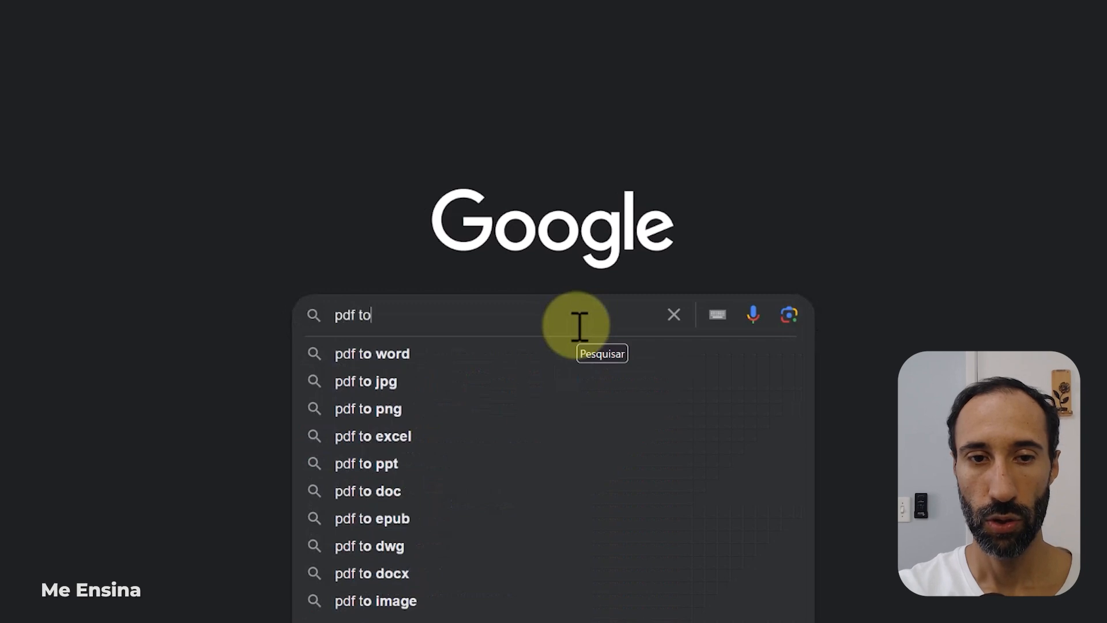
text( excel)
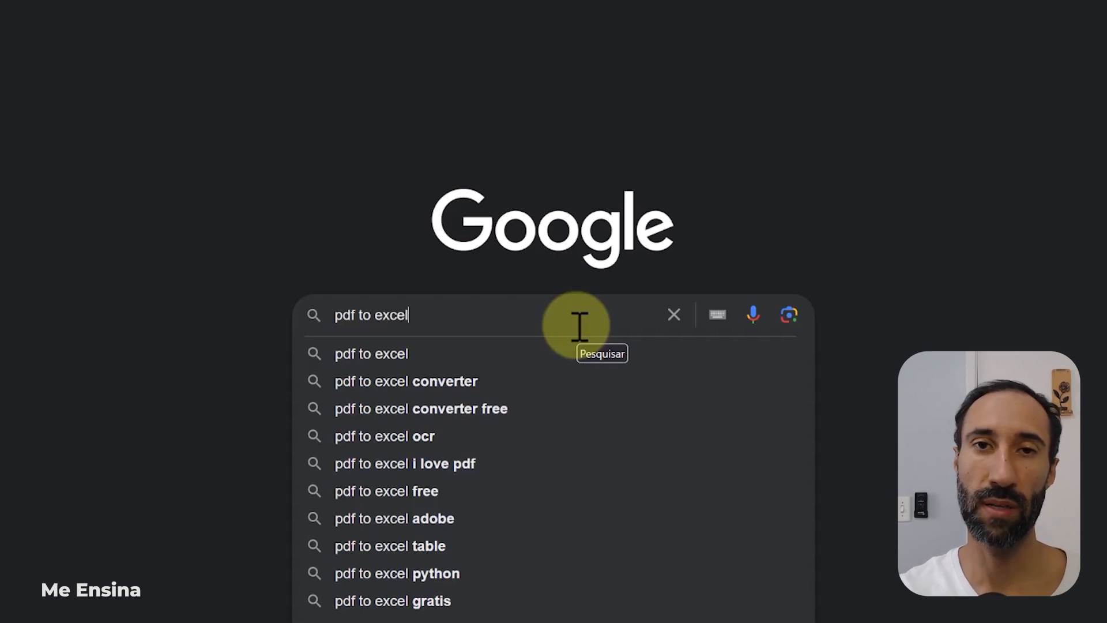
key(Return)
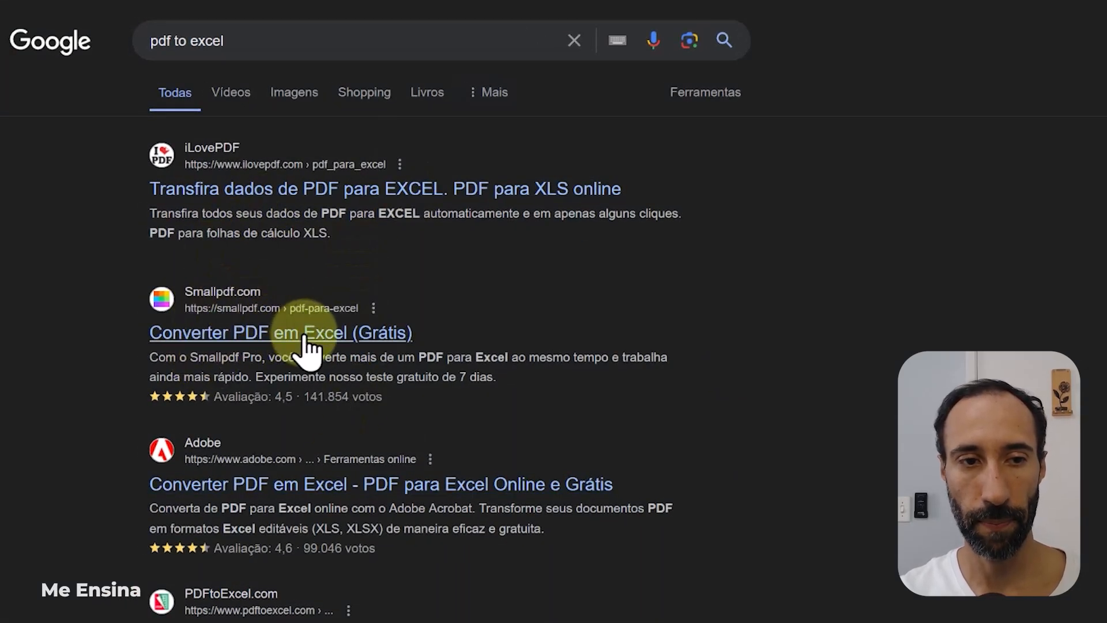
click(306, 337)
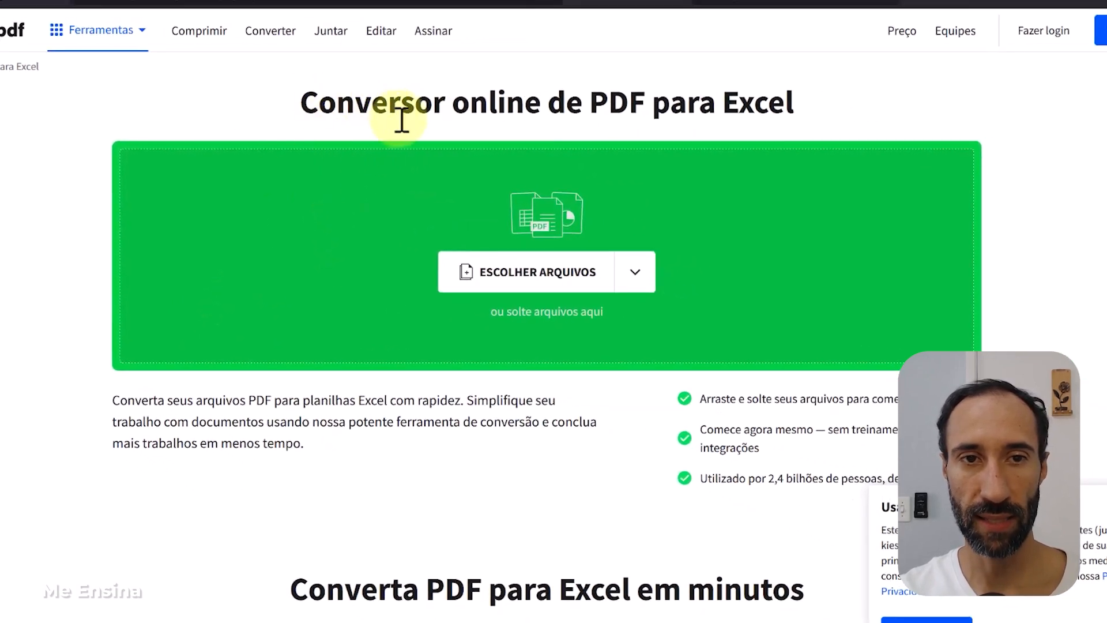
Upload Cnae_X_Item_Lista_Servicos from the Transformar PDF em Excel folder to Smallpdf for conversion to Excel
click(593, 277)
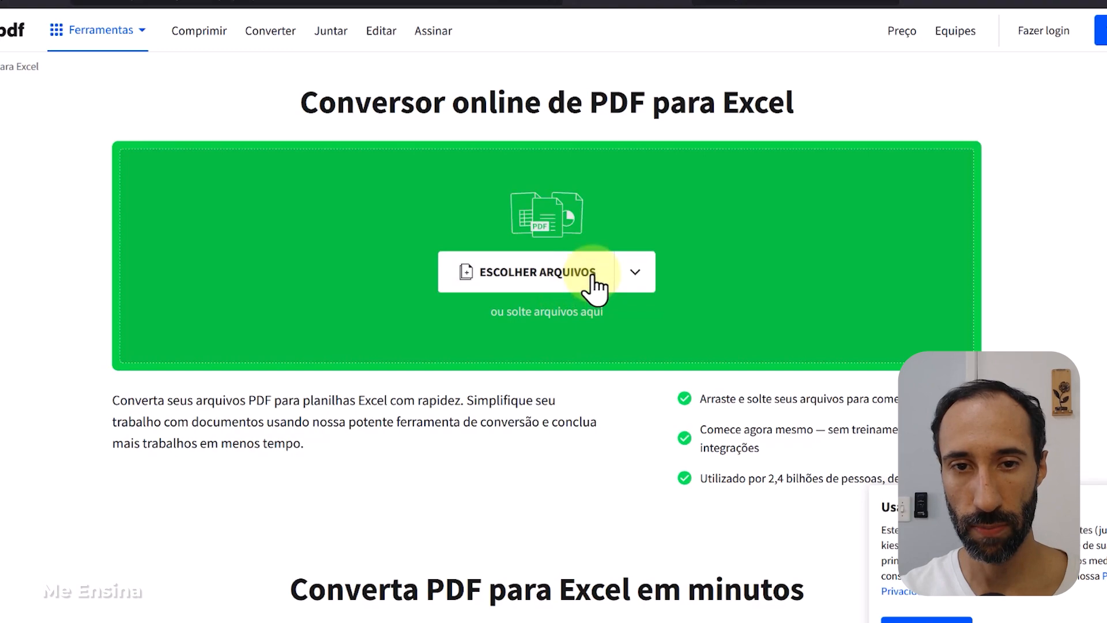
double_click(677, 382)
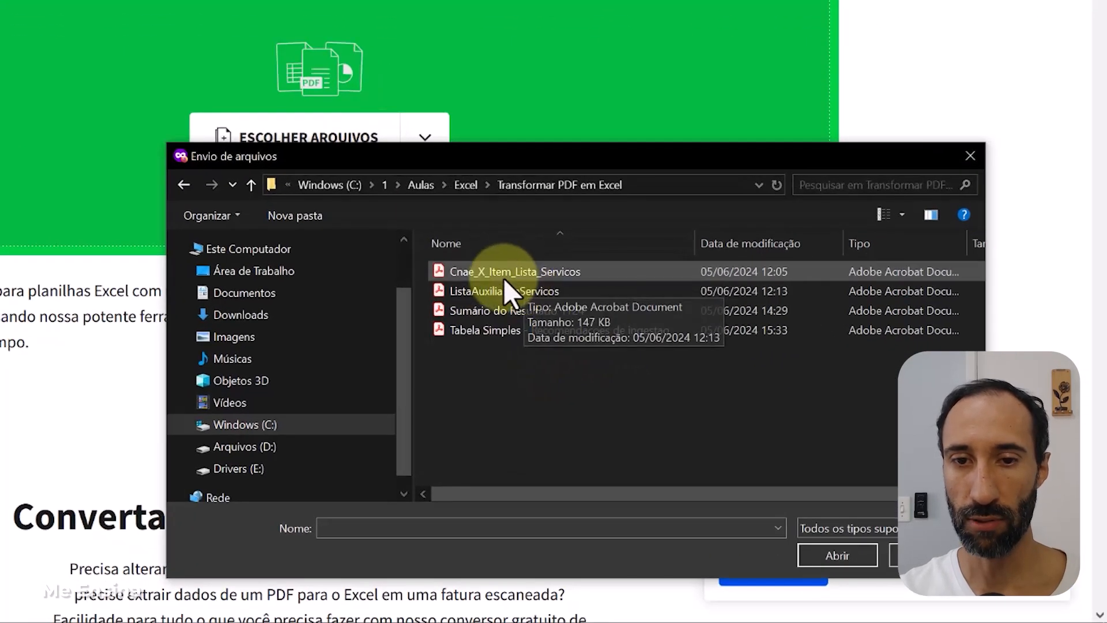
click(506, 276)
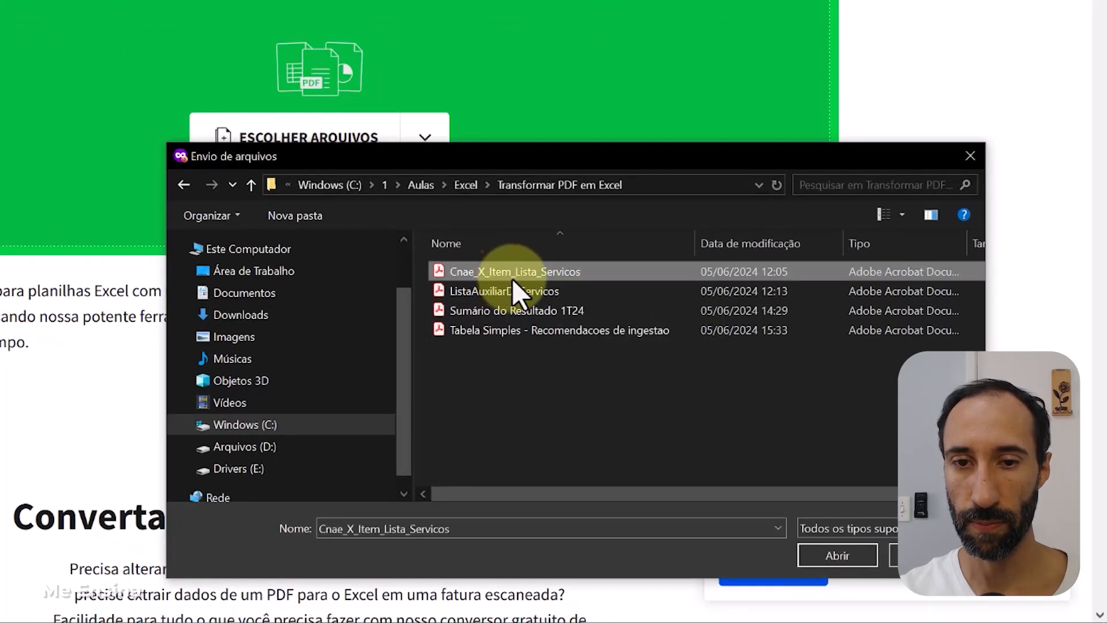
click(846, 562)
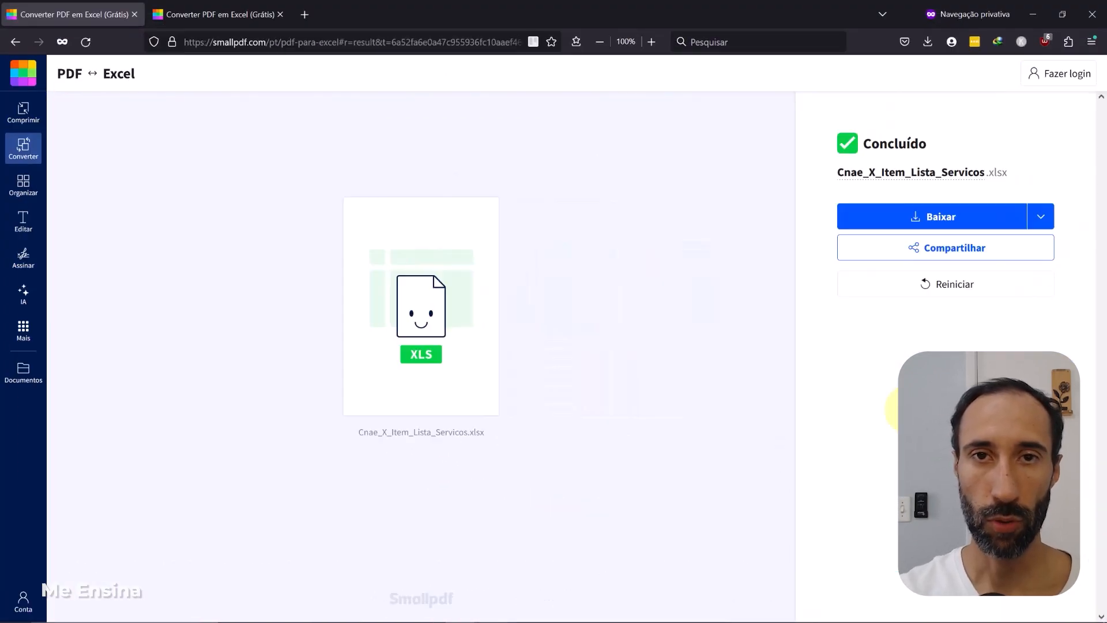
Download the converted Cnae_X_Item_Lista_Servicos workbook, open it in Excel and enable editing
click(1040, 217)
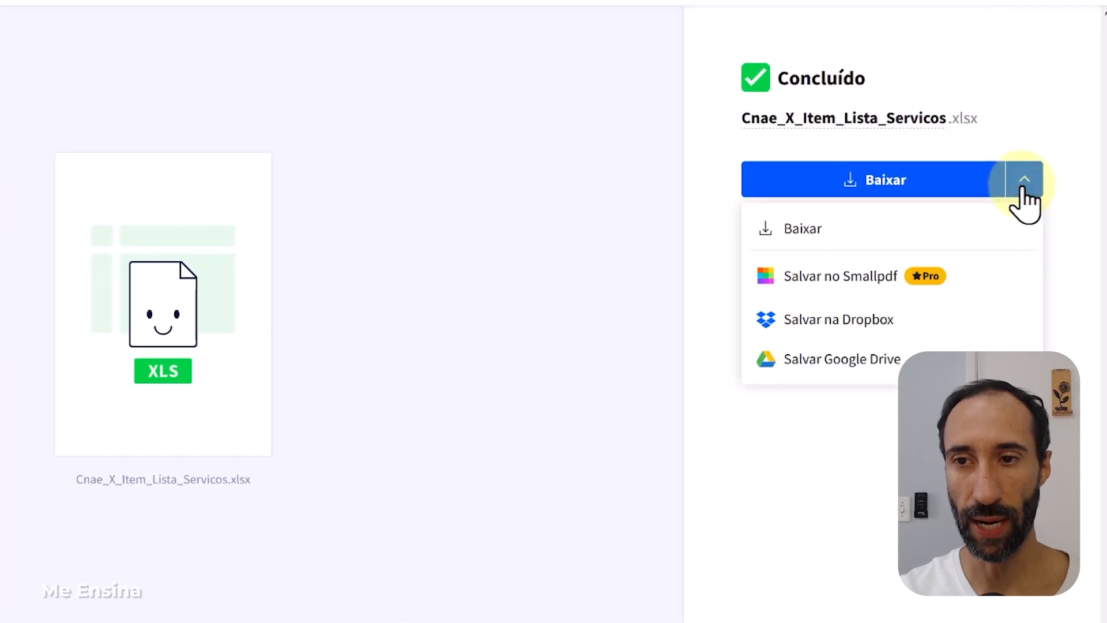
click(940, 180)
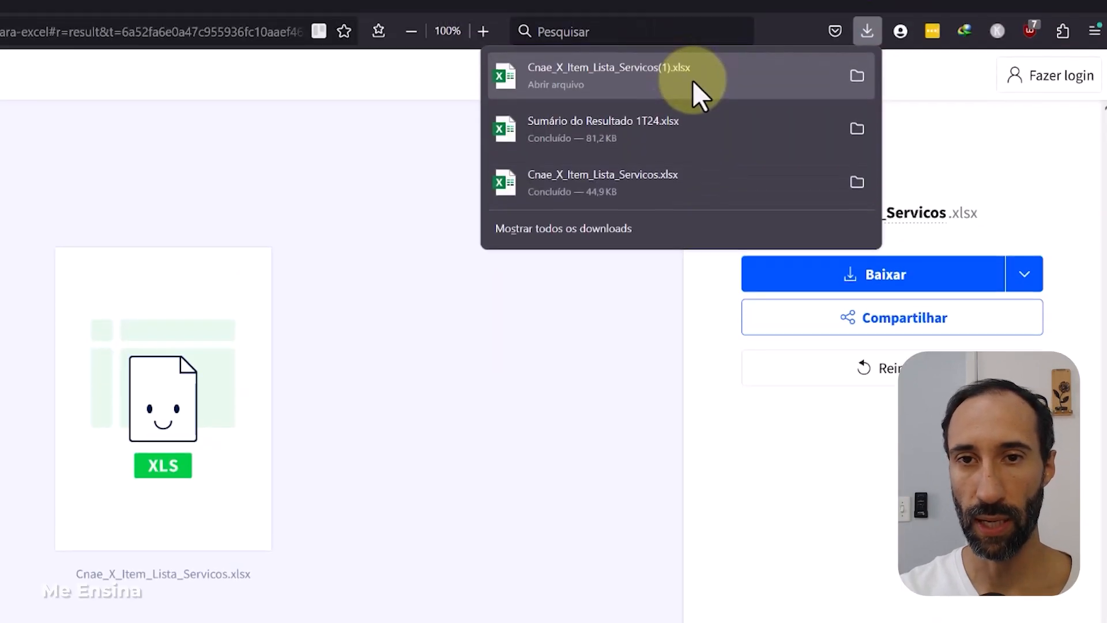
click(693, 80)
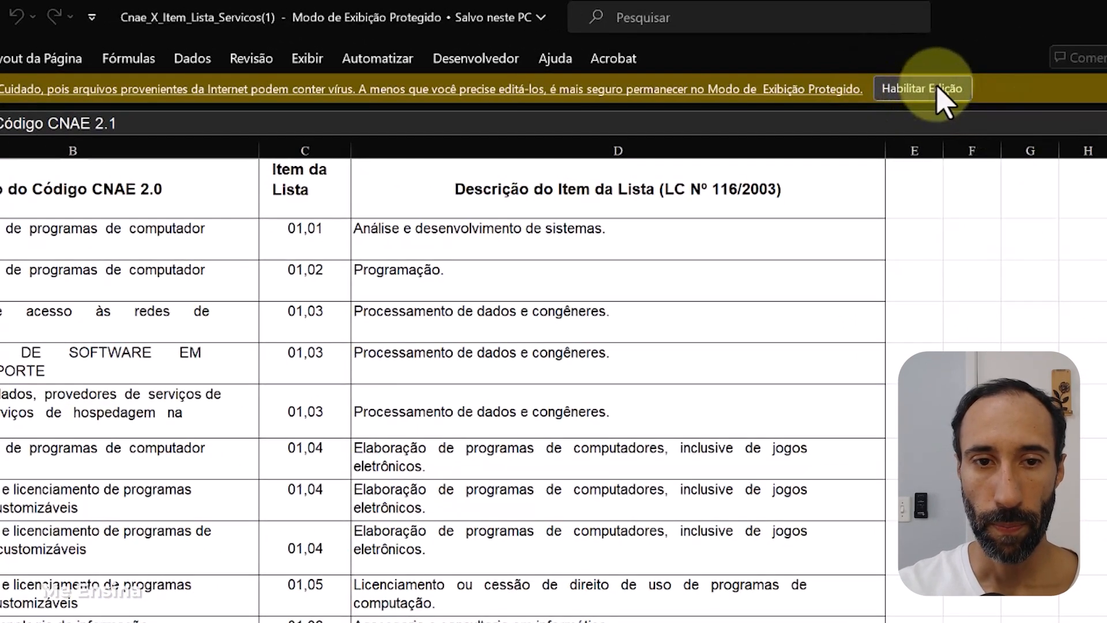
click(938, 91)
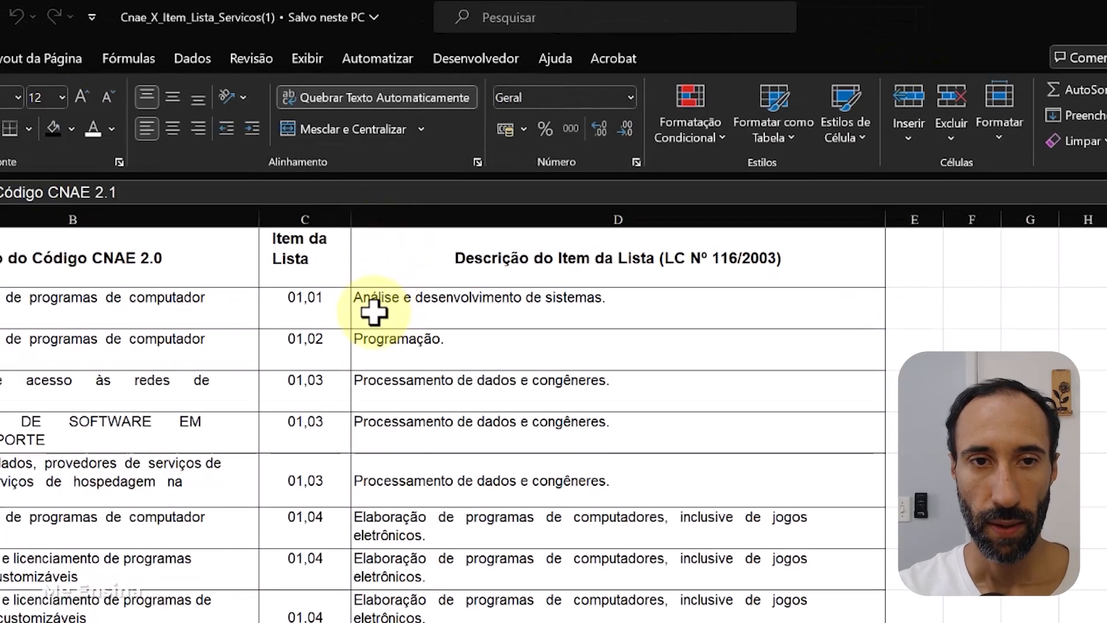
Remove the line break before "comunicações" in cell B4 so the description forms a single line of text
click(317, 275)
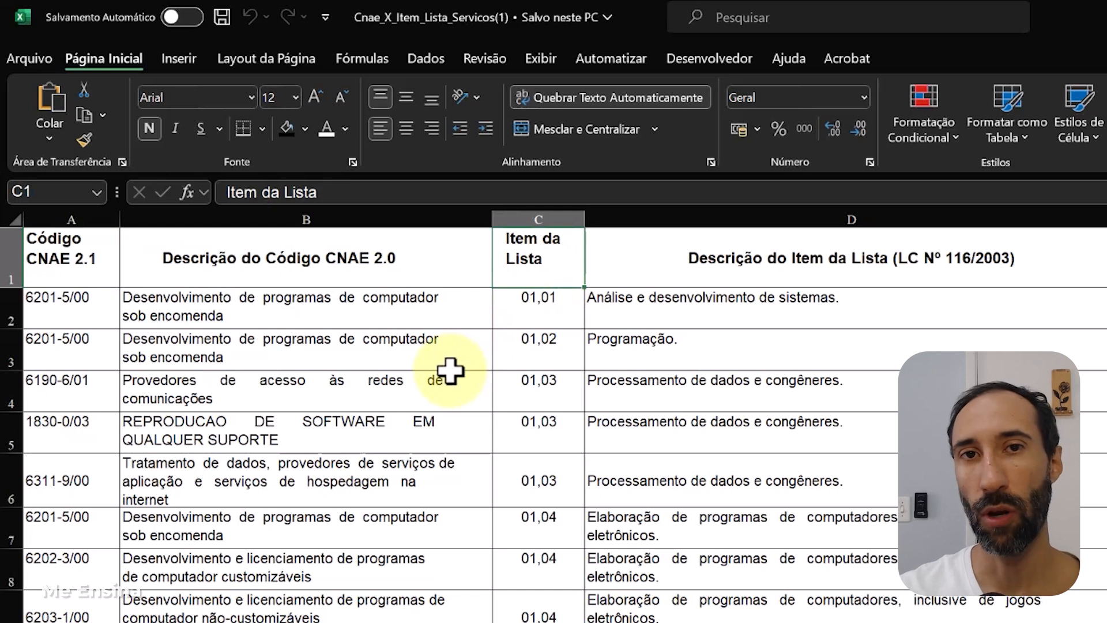
click(263, 387)
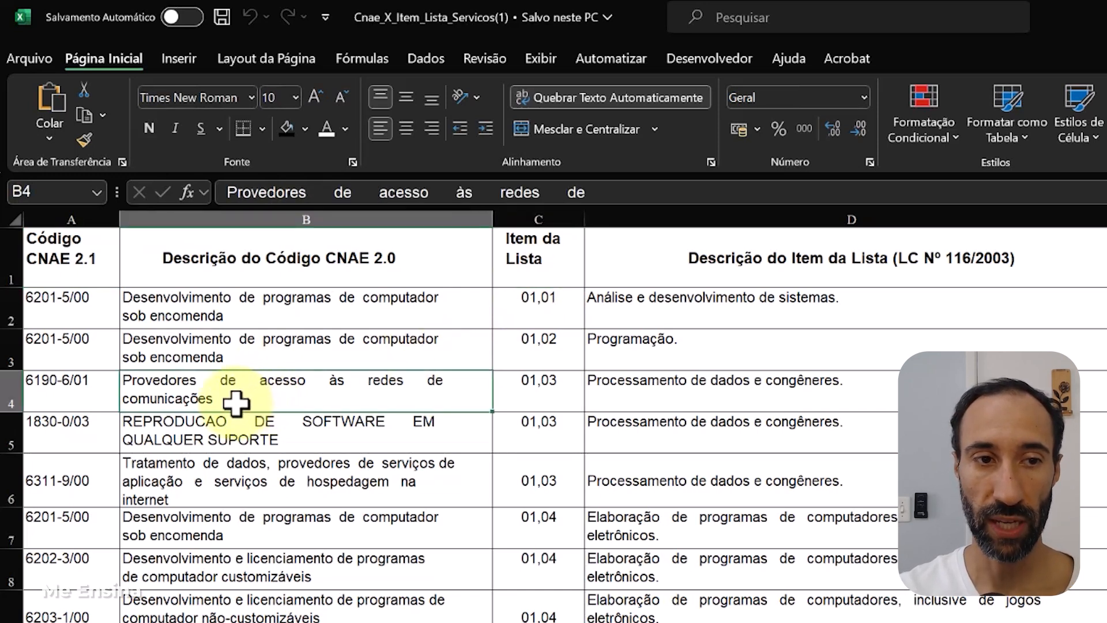
double_click(234, 398)
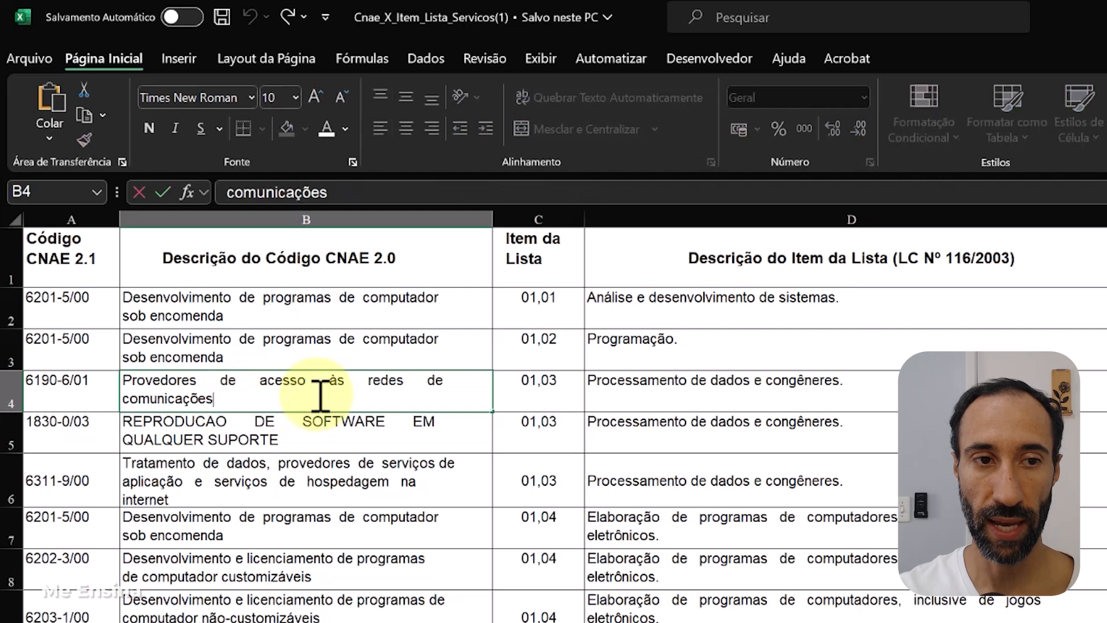
click(471, 381)
key(Delete)
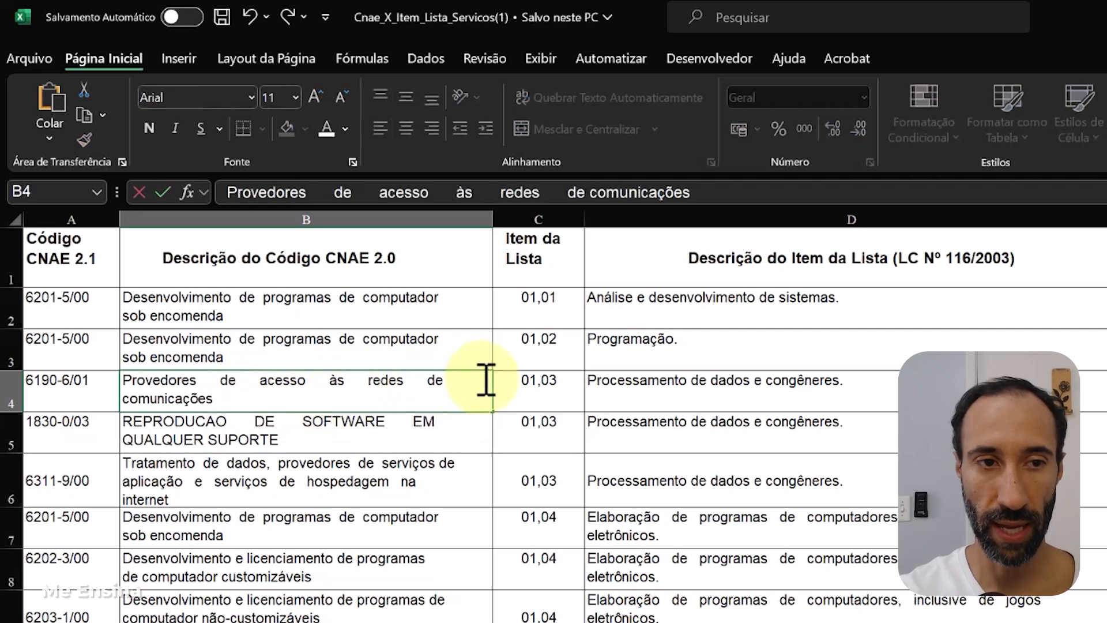
click(408, 420)
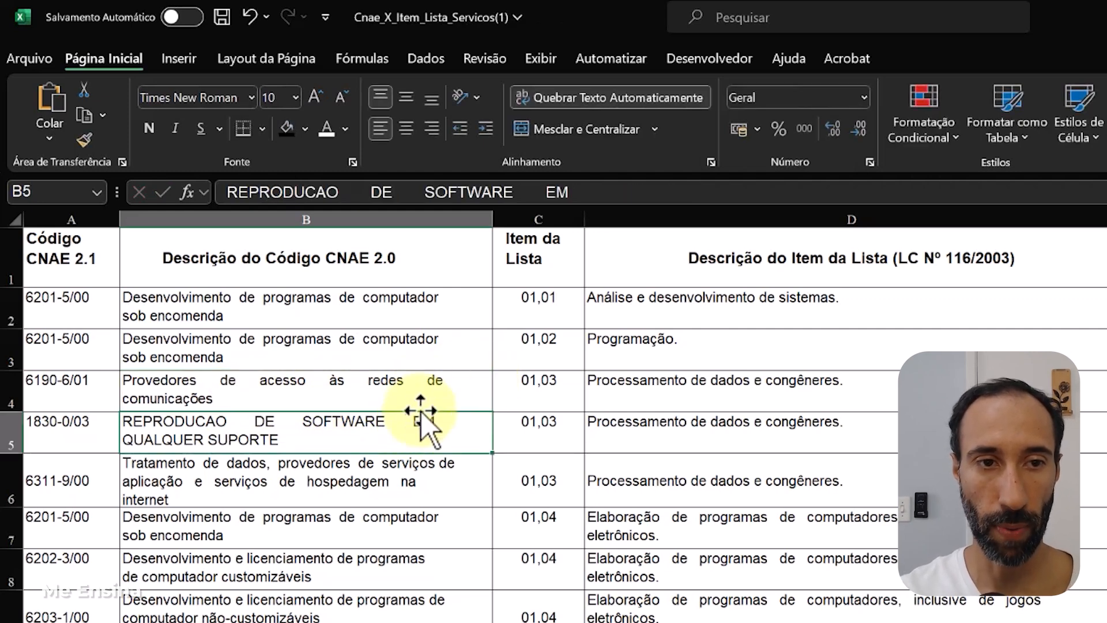
click(176, 346)
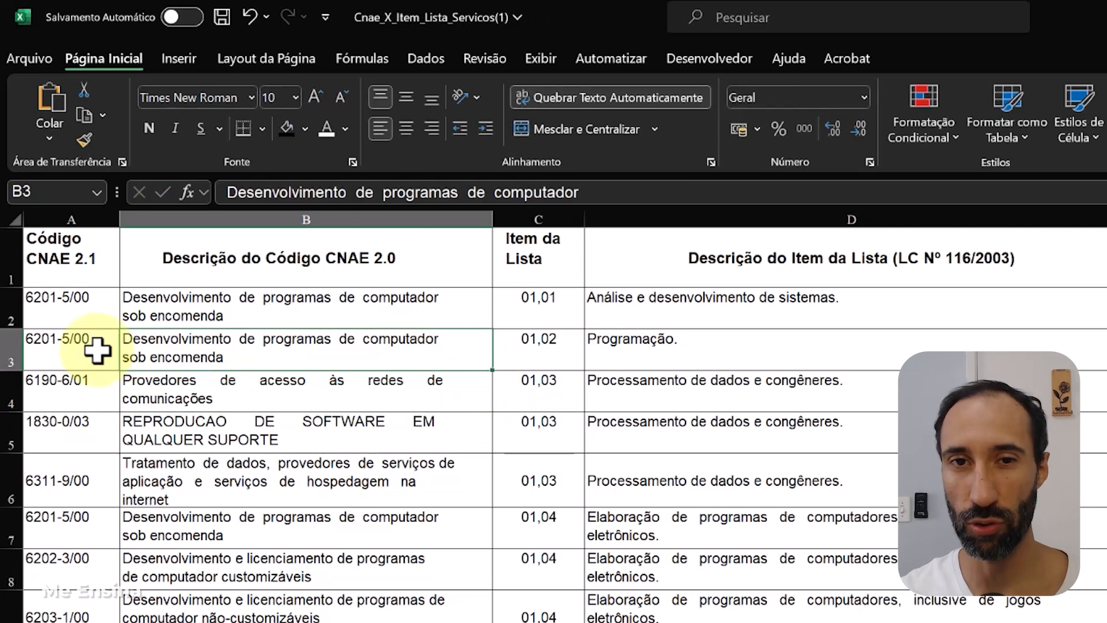
click(55, 256)
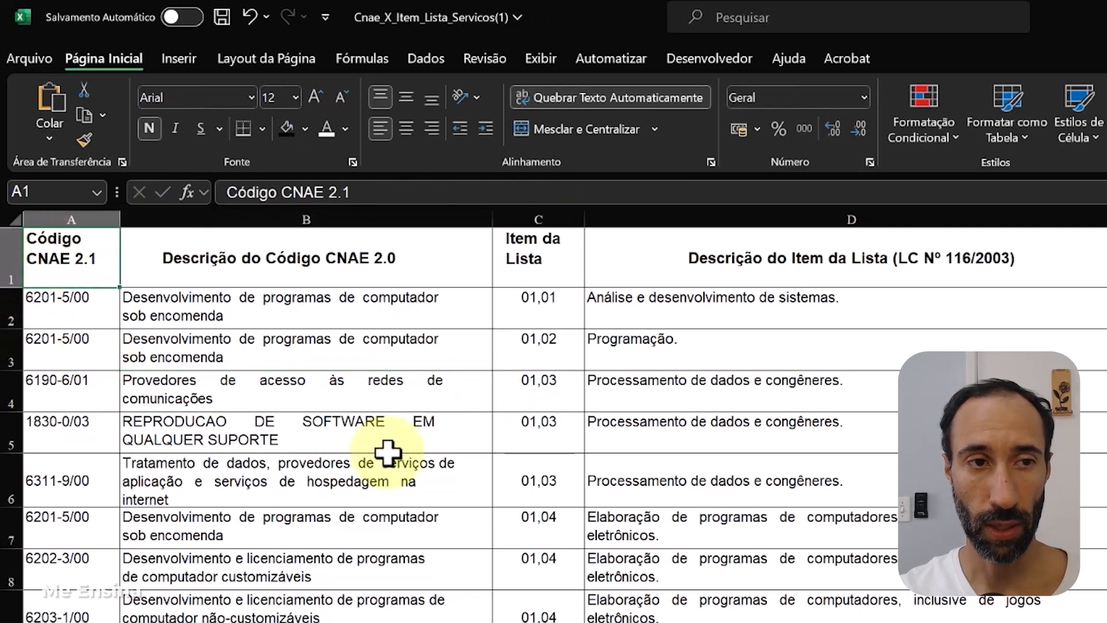
scroll(699, 522, down, 1)
scroll(699, 524, up, 1)
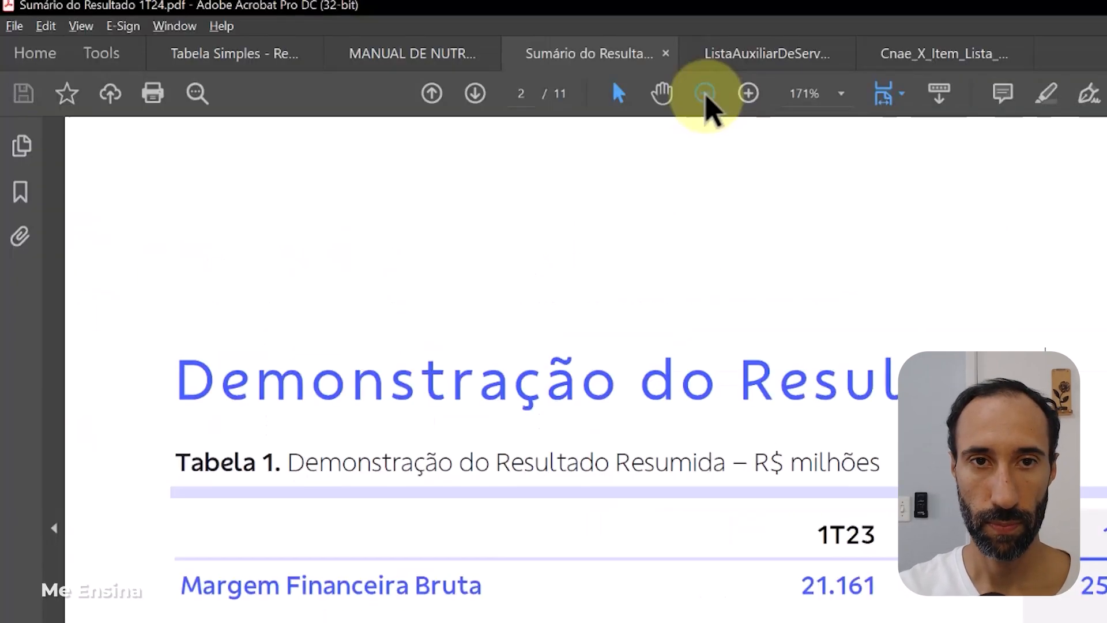
Switch to Acrobat and view the Sumário do Resultado 1T24 PDF from its first page at a smaller zoom
click(710, 96)
click(709, 95)
scroll(607, 347, up, 10)
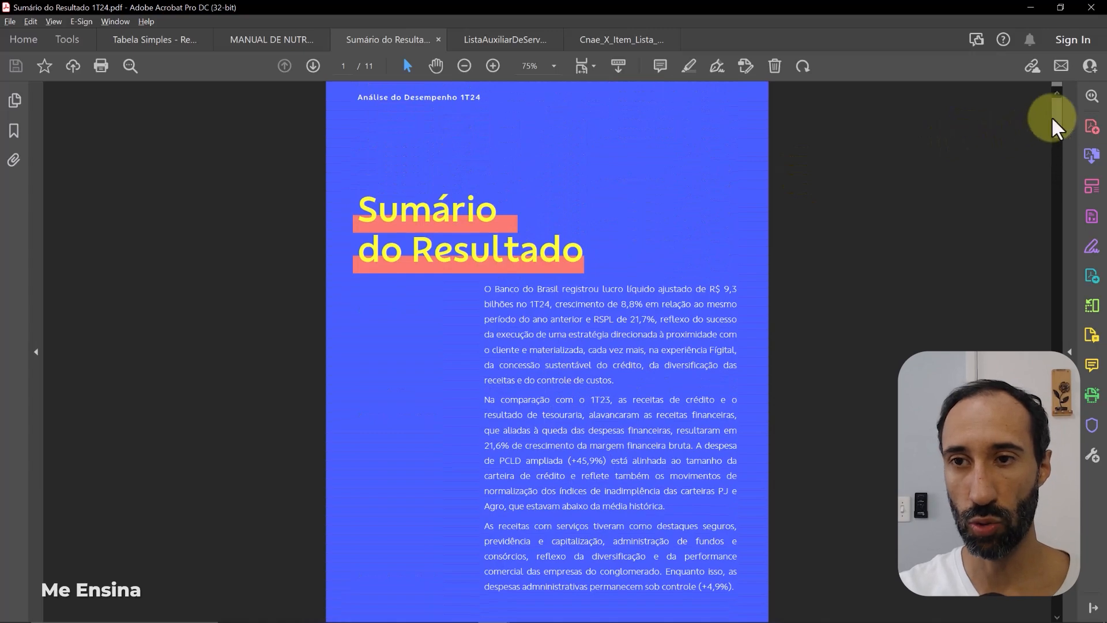
mouse_move(1057, 115)
mouse_down()
mouse_move(1056, 130)
mouse_move(1056, 94)
mouse_move(1049, 307)
mouse_move(1063, 99)
mouse_up()
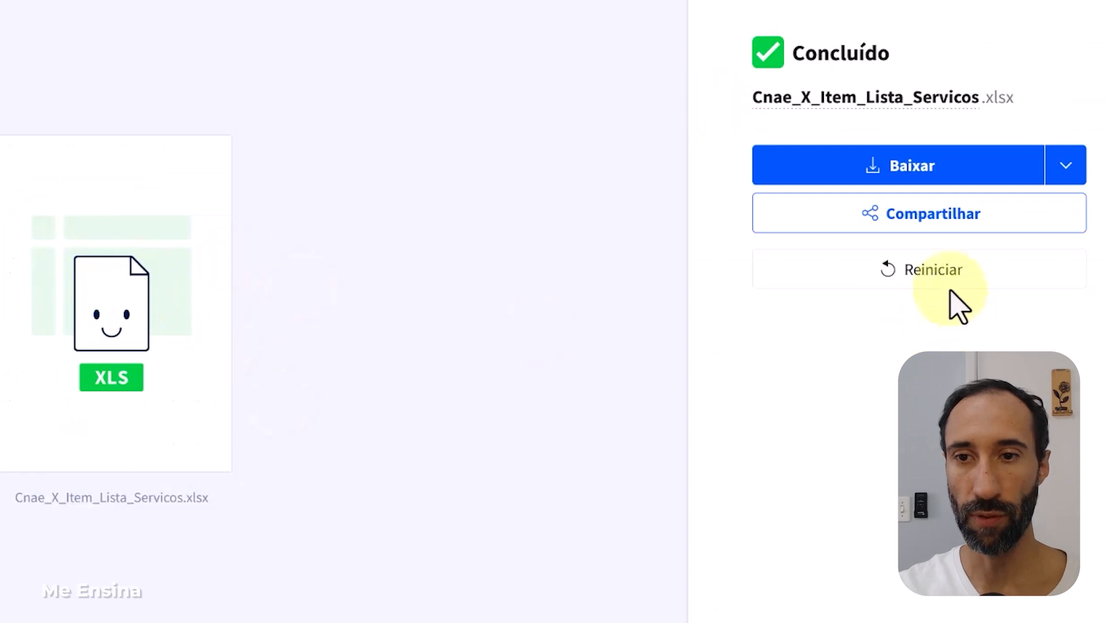
Restart Smallpdf's converter, upload Sumário do Resultado 1T24 and convert it to Excel with only the selectable text
click(948, 277)
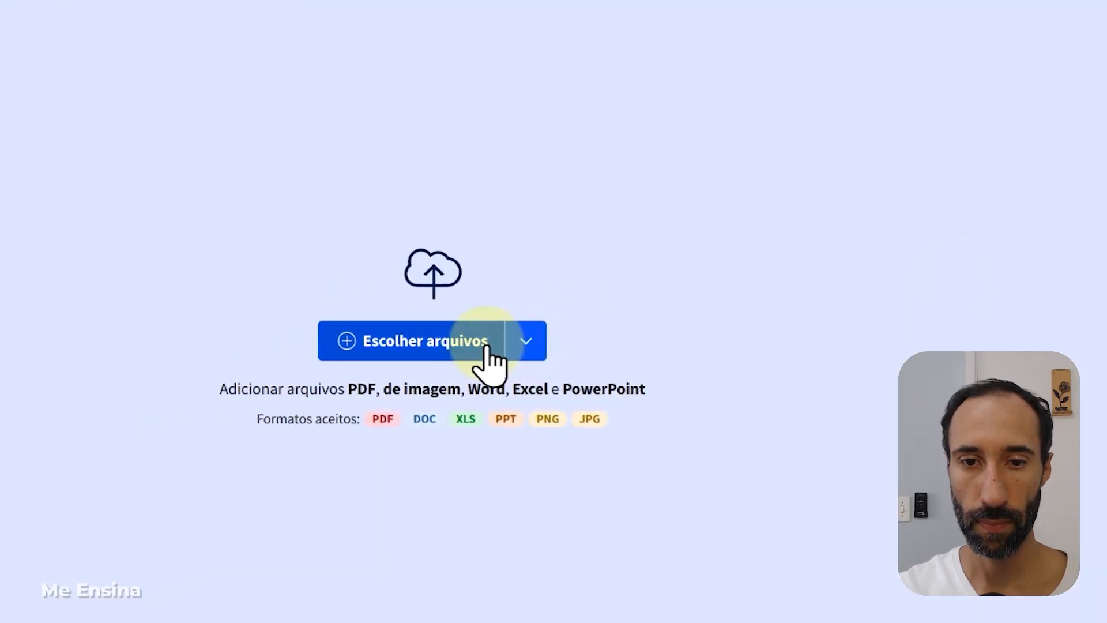
click(588, 304)
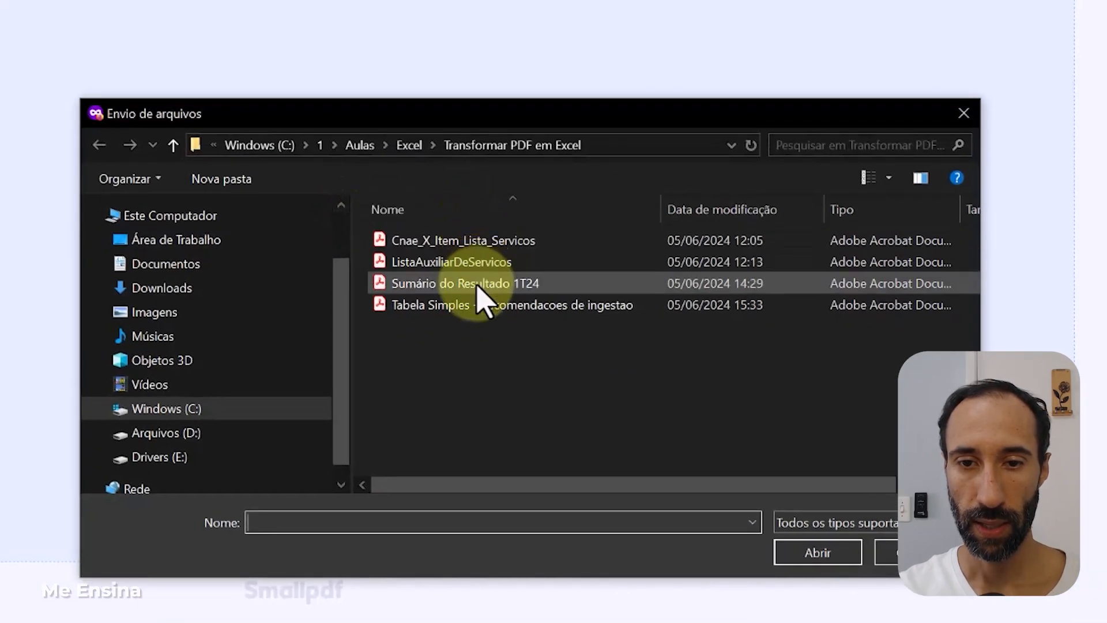
click(478, 283)
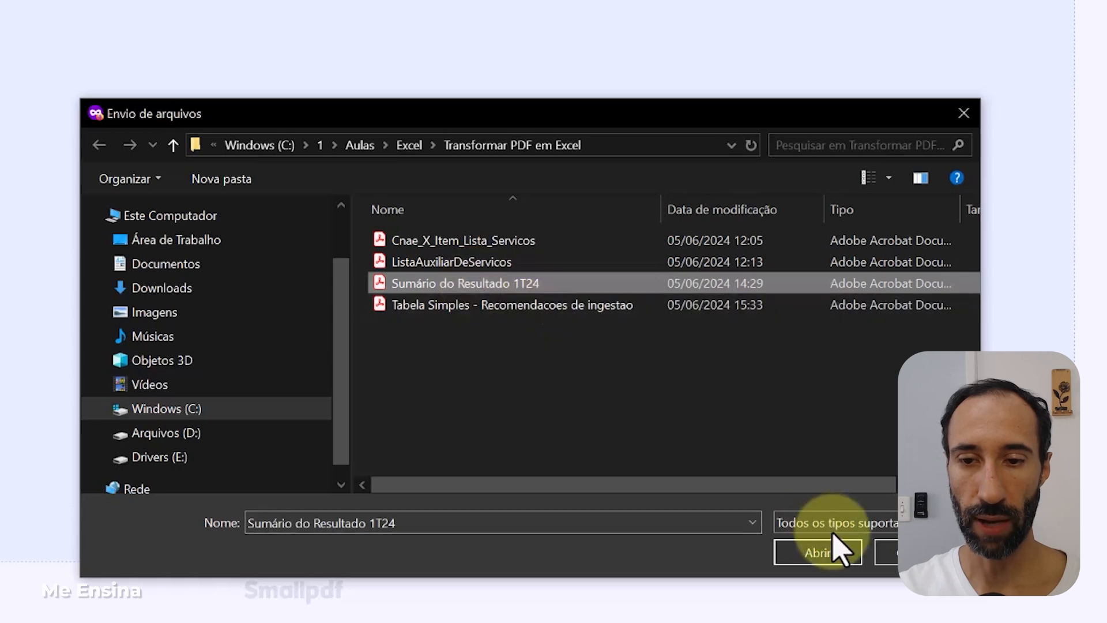
click(825, 553)
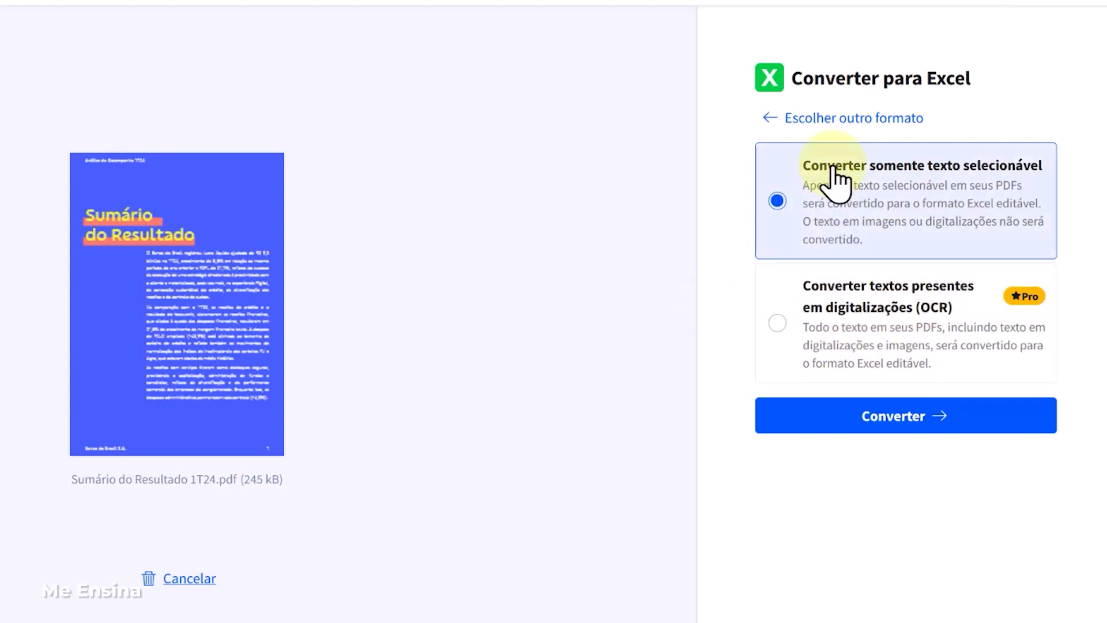
click(936, 421)
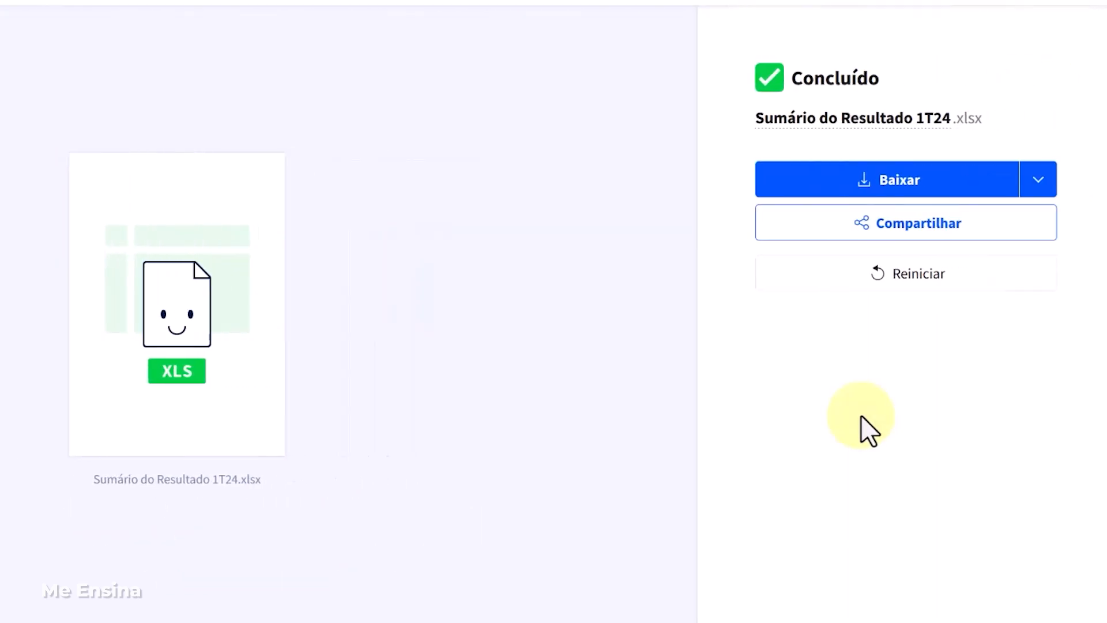
Download the converted Sumário do Resultado 1T24 workbook, open it in Excel and enable editing
click(938, 184)
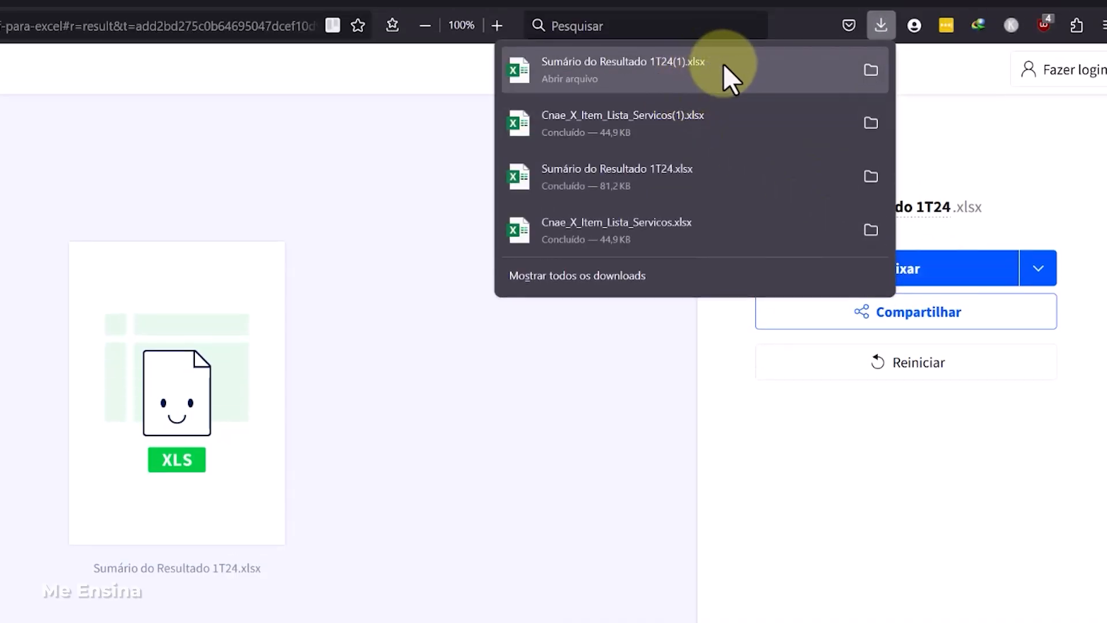
click(723, 65)
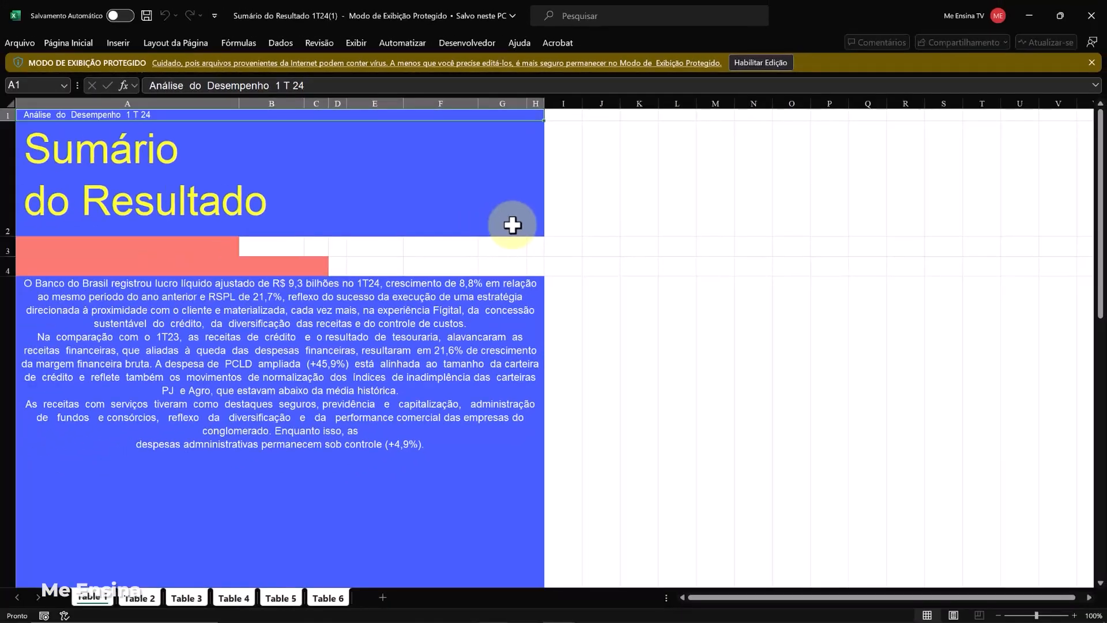
click(761, 62)
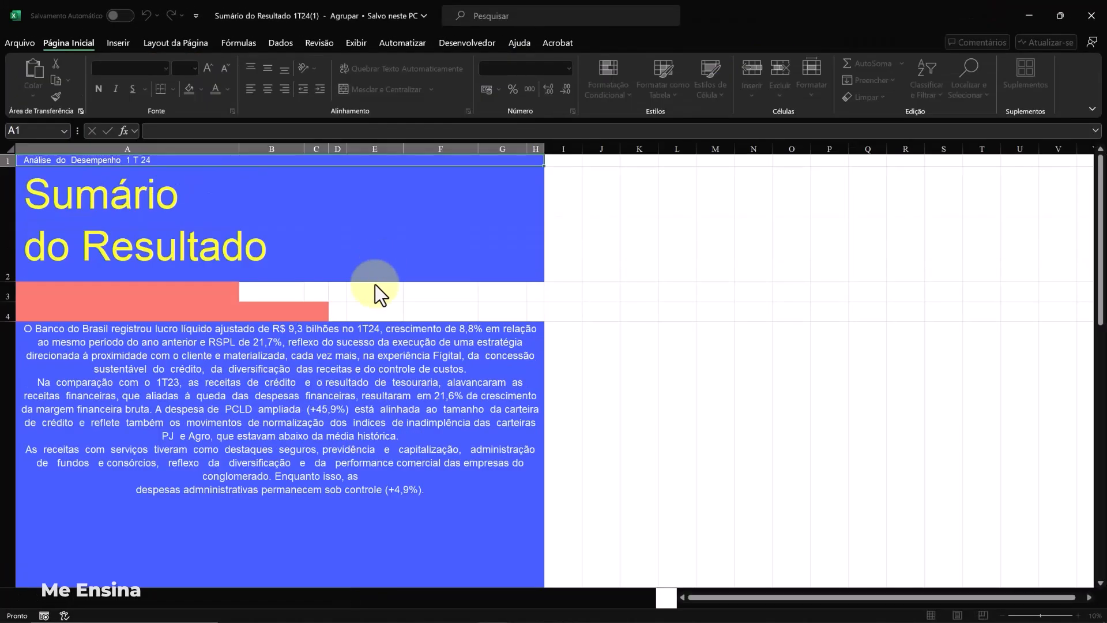
Examine how the cover text and the upper rows of the Demonstração do Resultado table were converted on the Table 1 sheet
click(211, 373)
scroll(137, 361, down, 1)
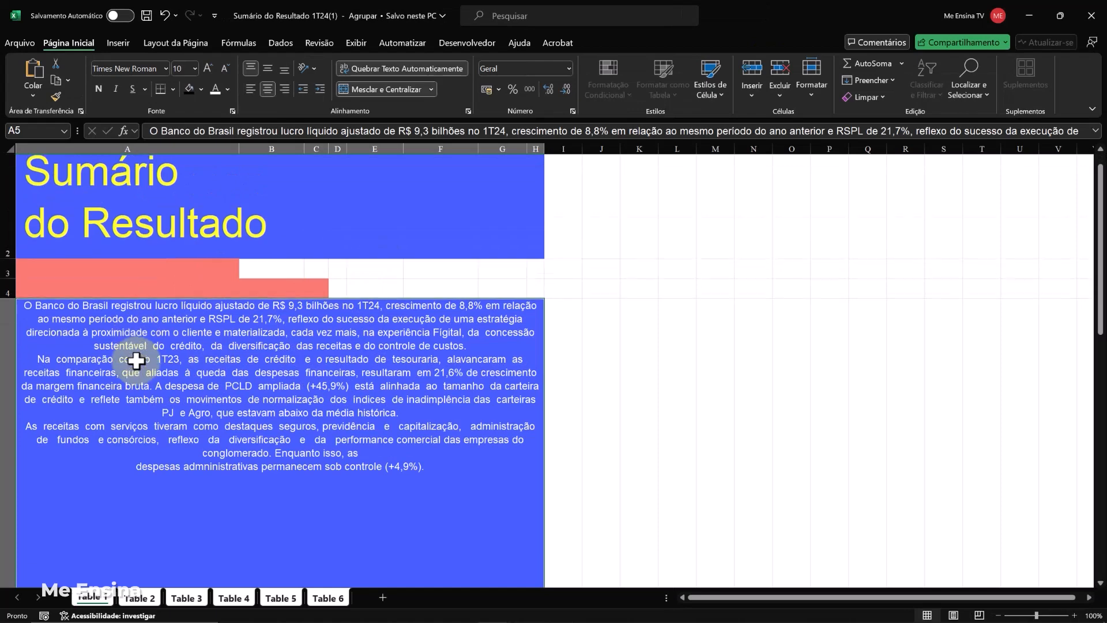
scroll(177, 355, down, 3)
scroll(178, 354, up, 4)
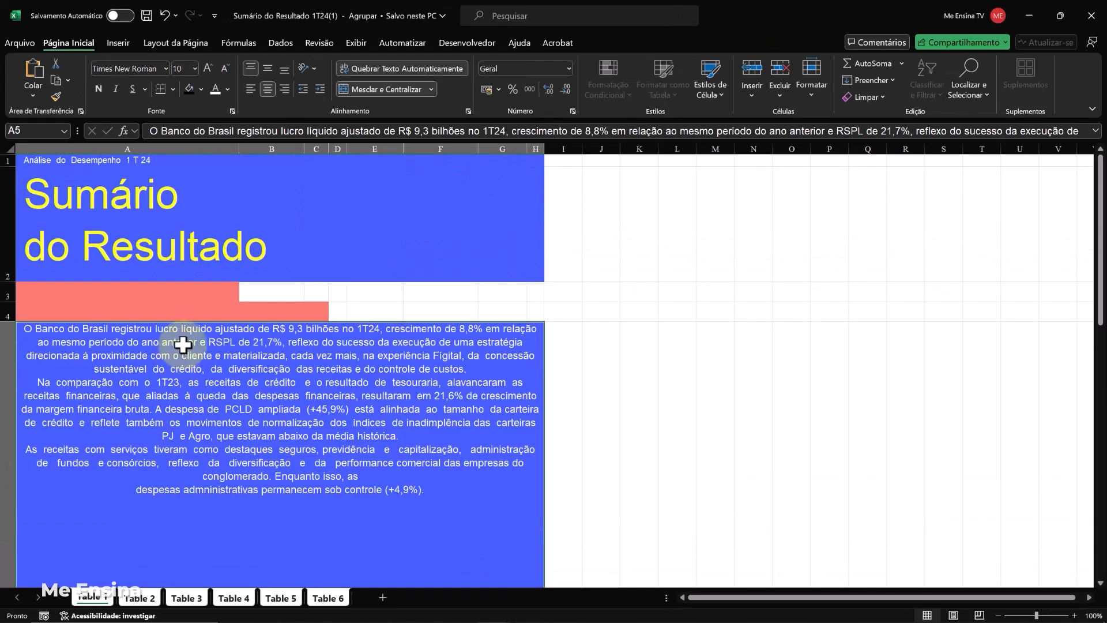
scroll(183, 345, down, 8)
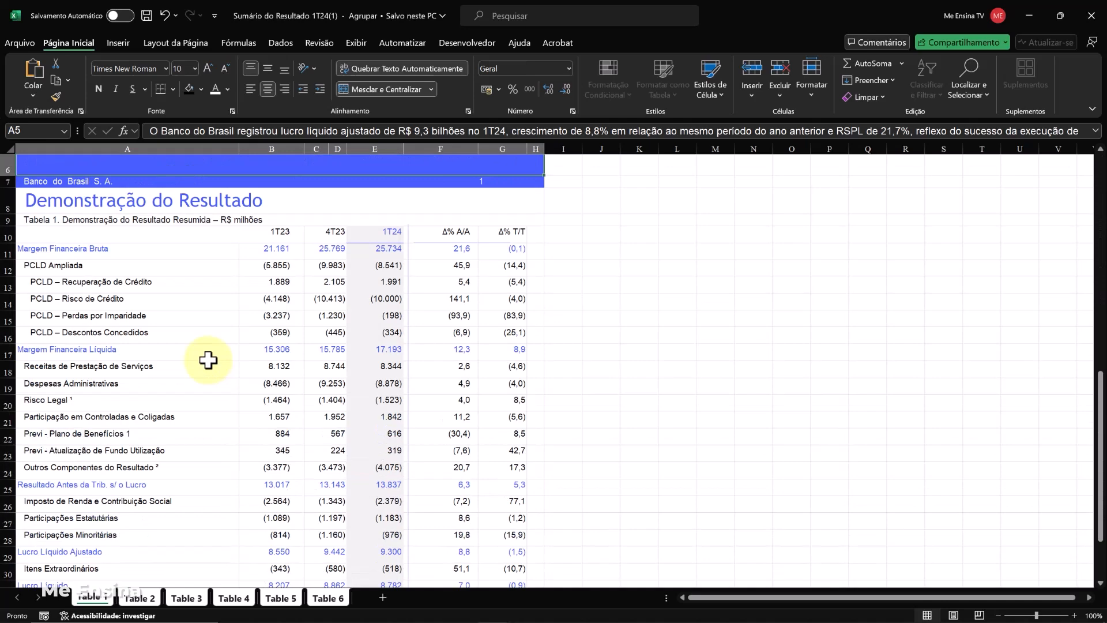
click(88, 202)
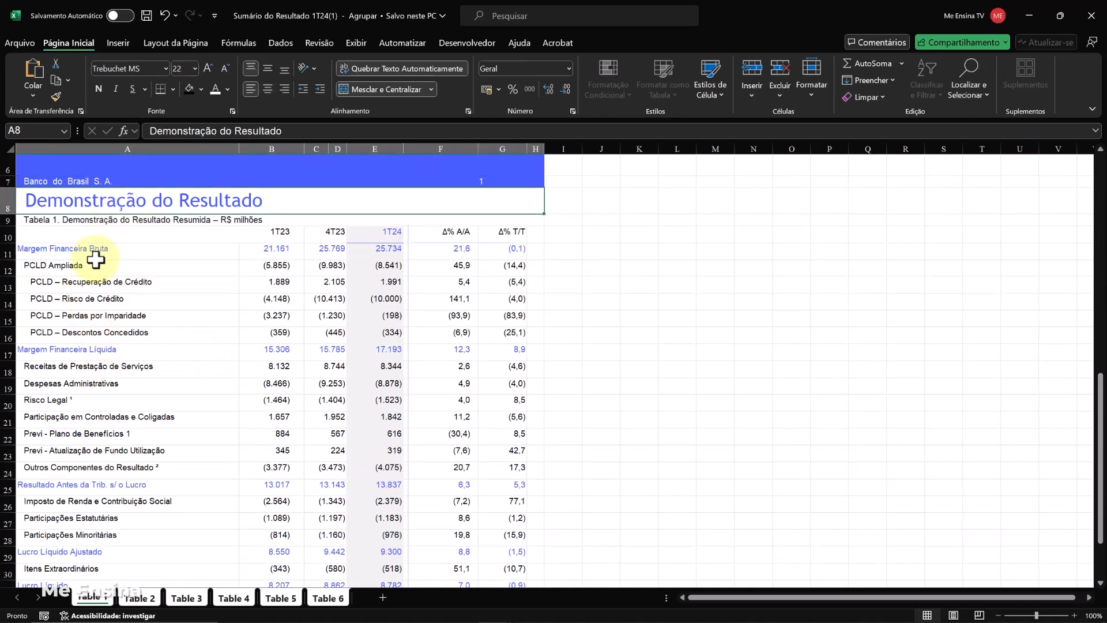
click(94, 306)
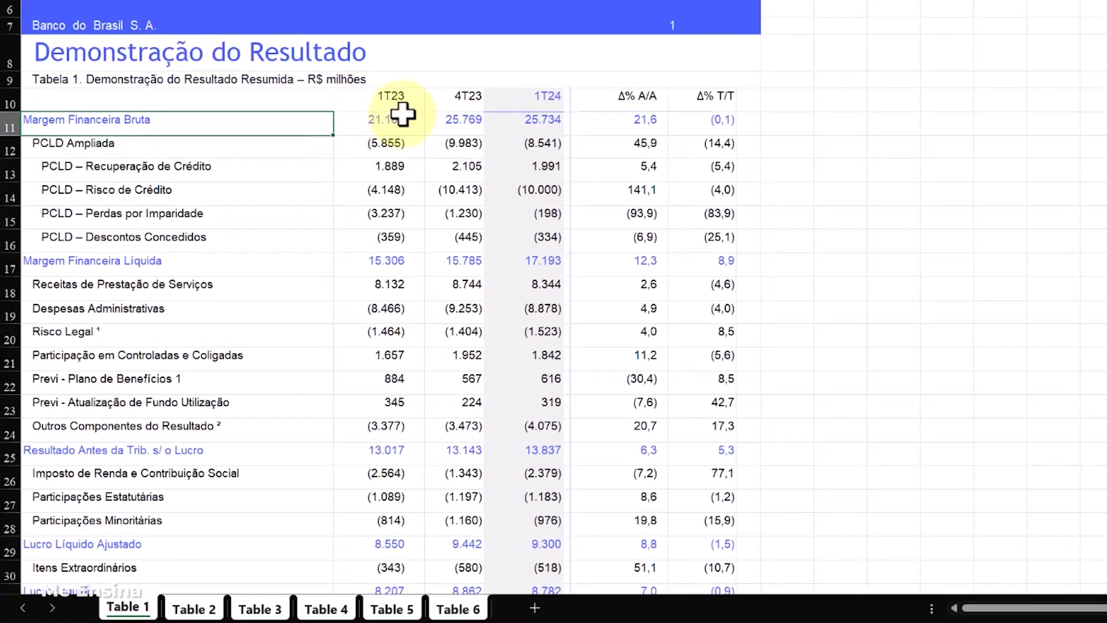
click(339, 247)
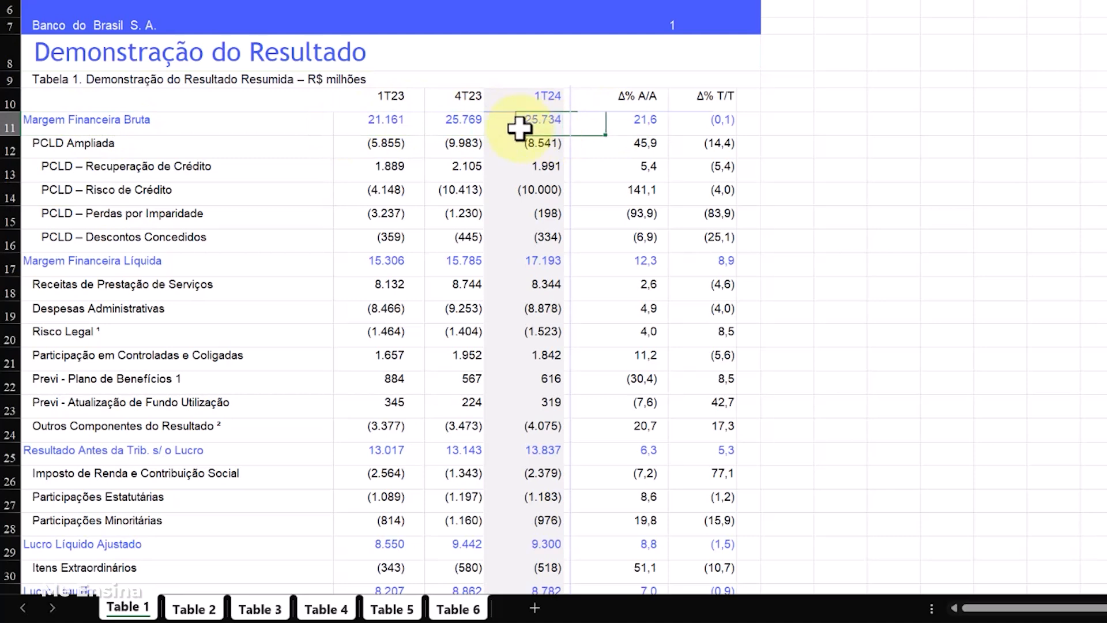
click(404, 124)
click(635, 121)
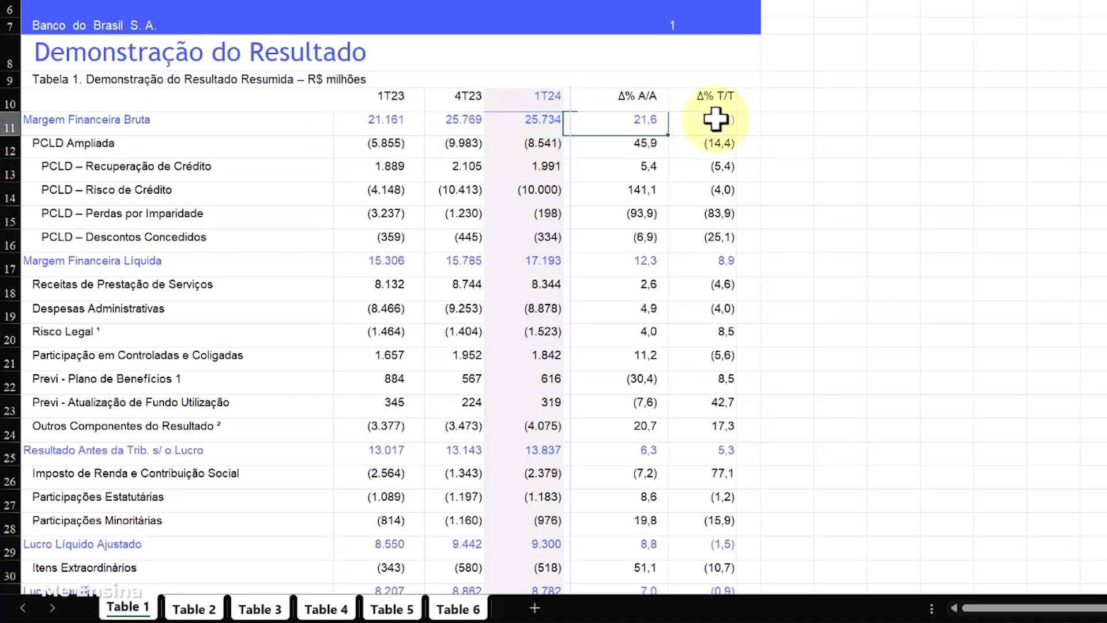
click(715, 121)
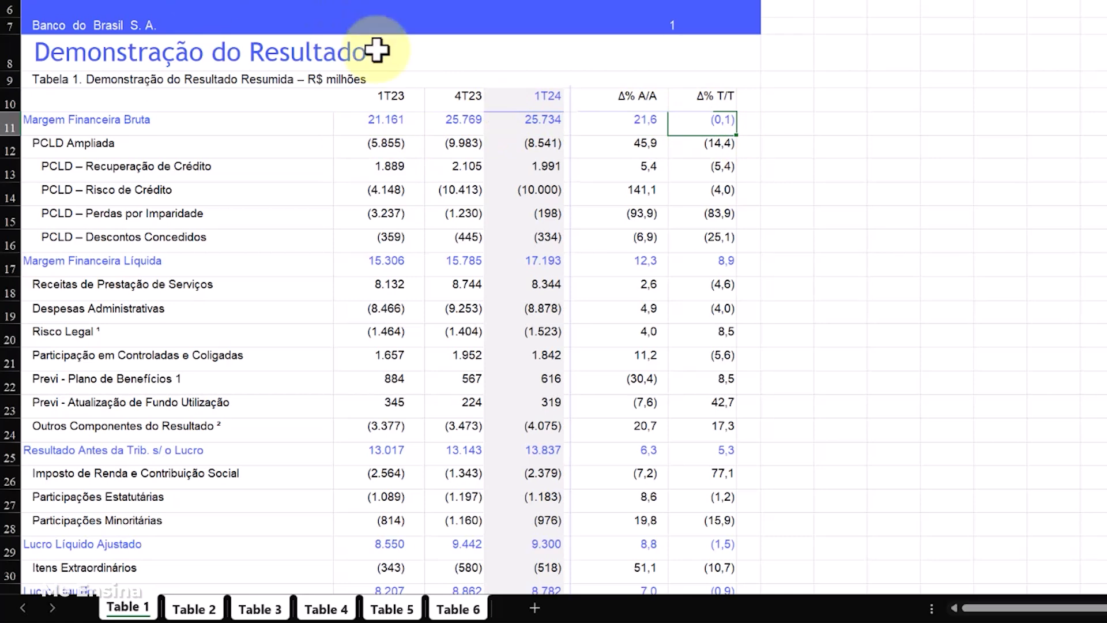
click(538, 192)
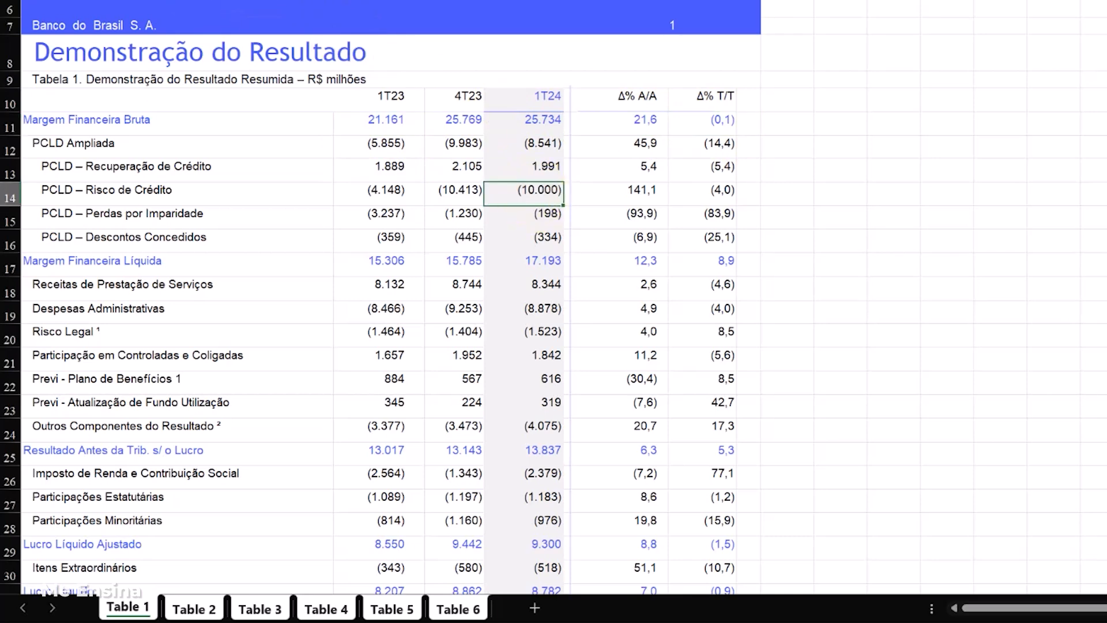
Check the last rows and the footnote of the Demonstração do Resultado table on the Table 1 sheet
scroll(548, 231, down, 3)
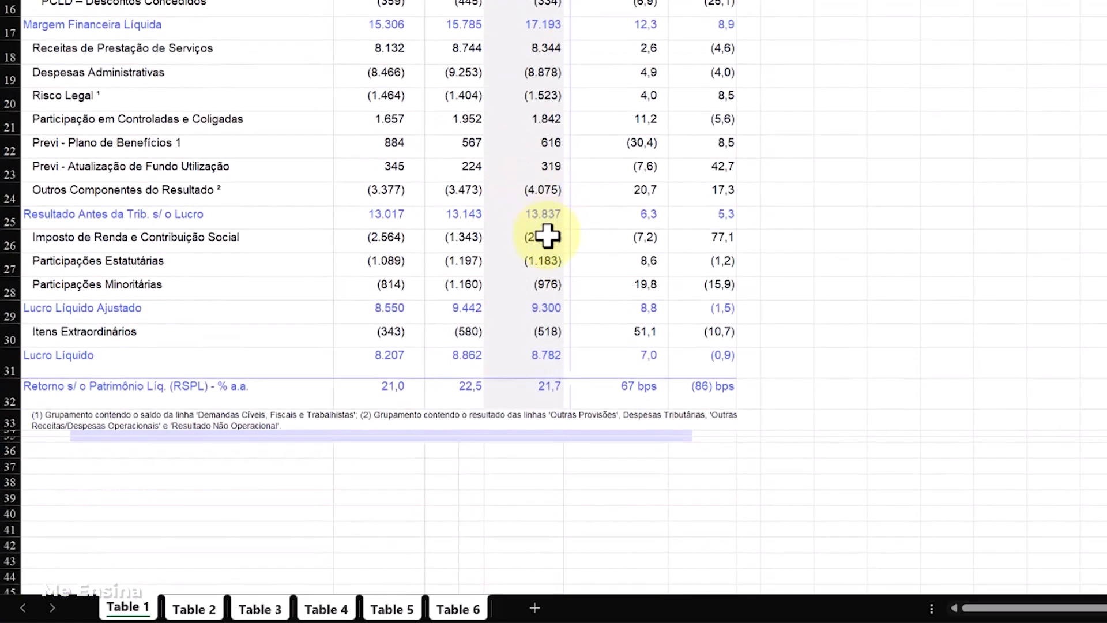
click(714, 386)
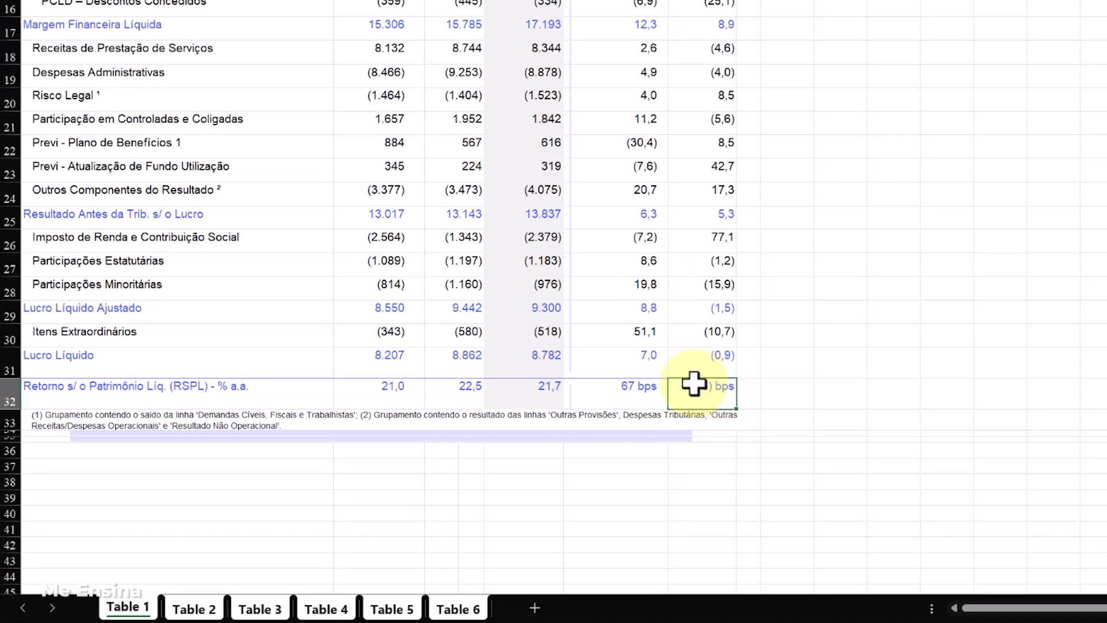
click(635, 386)
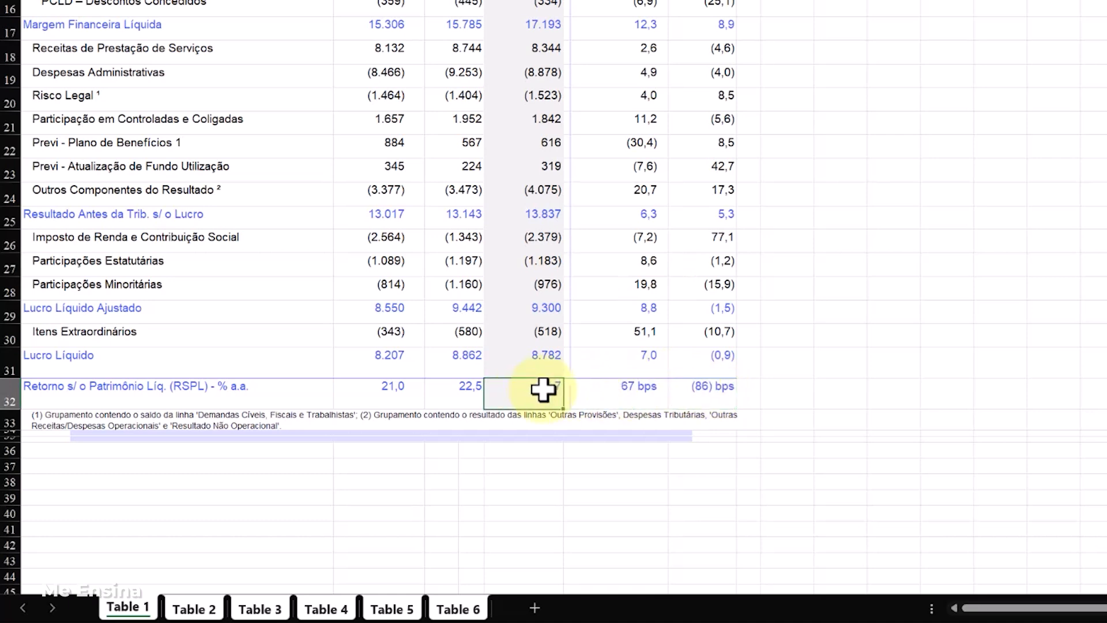
click(468, 386)
click(381, 396)
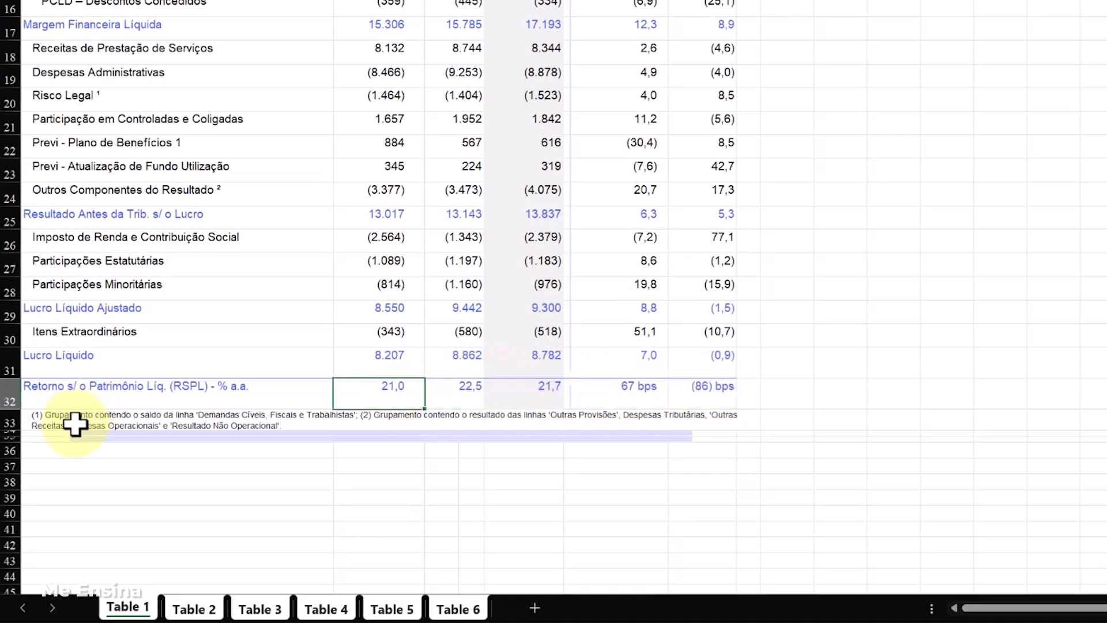
click(76, 425)
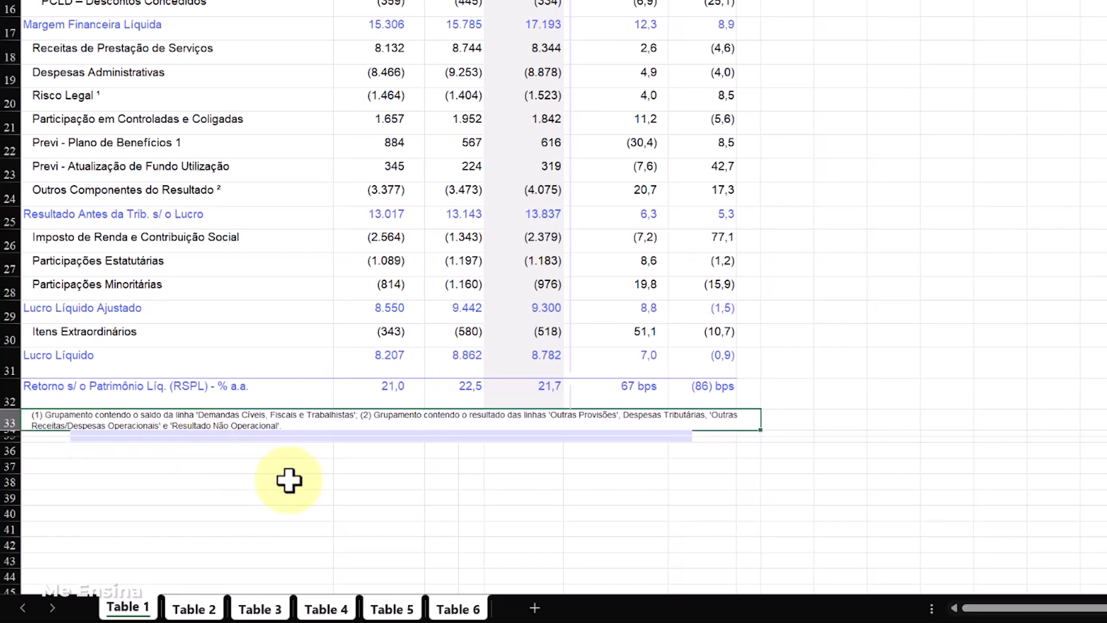
scroll(288, 480, up, 4)
scroll(204, 279, down, 4)
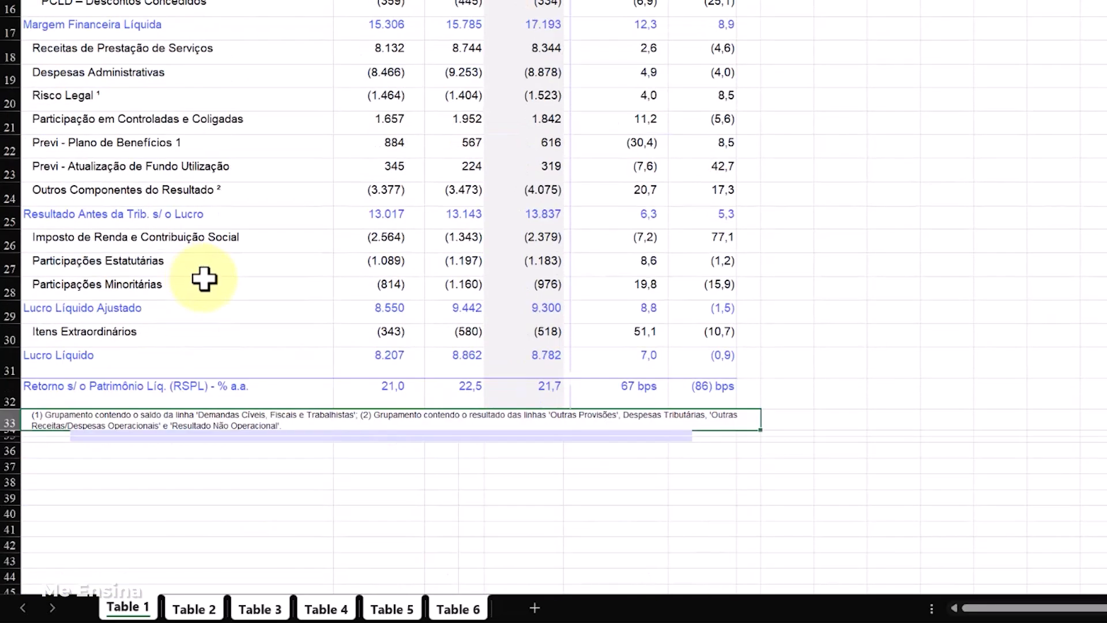
Inspect the converted tables and chart content on the Table 2, Table 3 and Table 4 sheets
click(191, 611)
scroll(277, 288, down, 3)
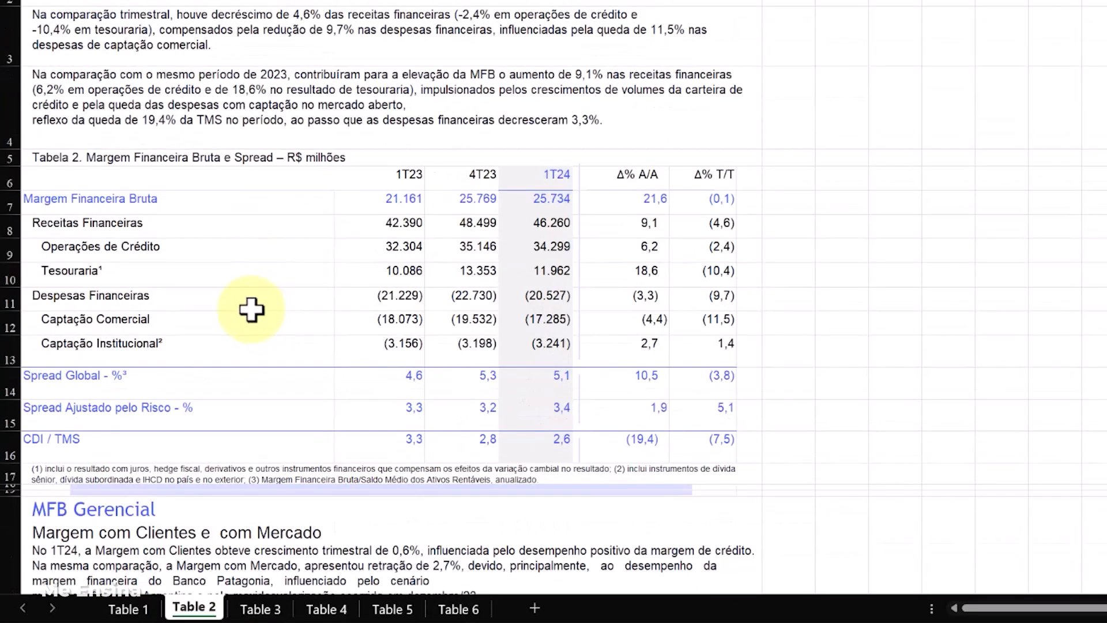
click(180, 203)
click(642, 282)
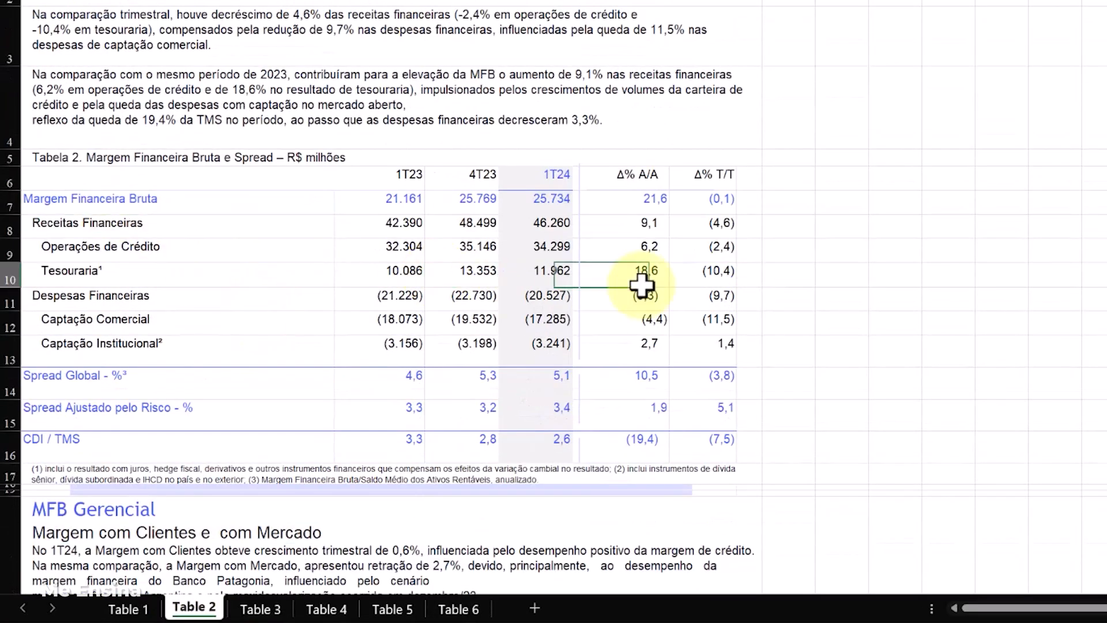
click(260, 609)
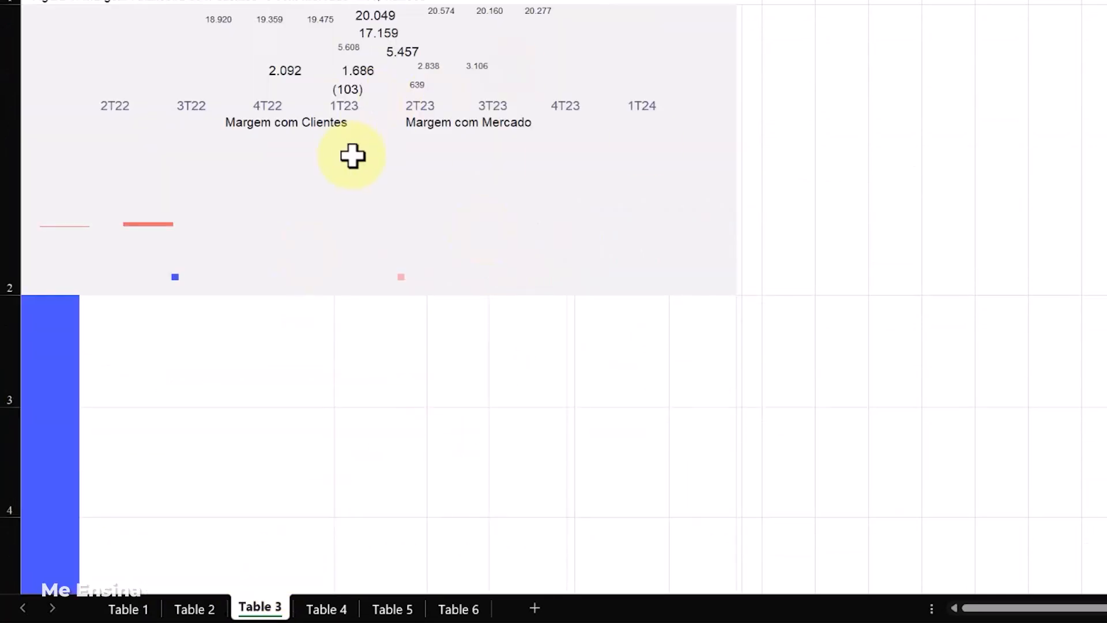
scroll(455, 289, down, 5)
scroll(466, 281, up, 5)
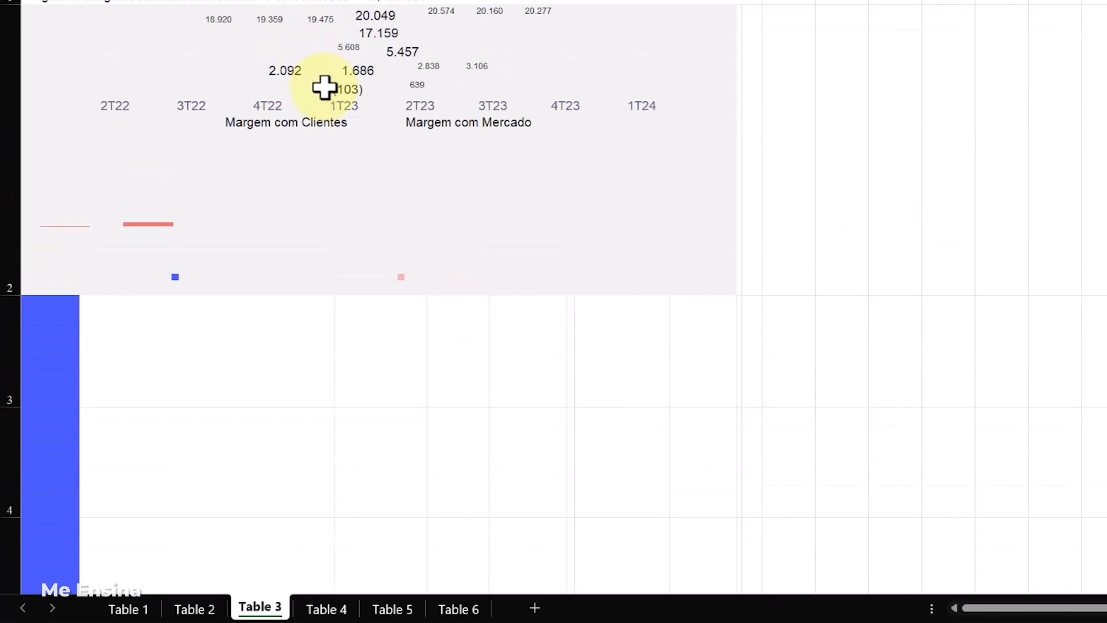
click(323, 608)
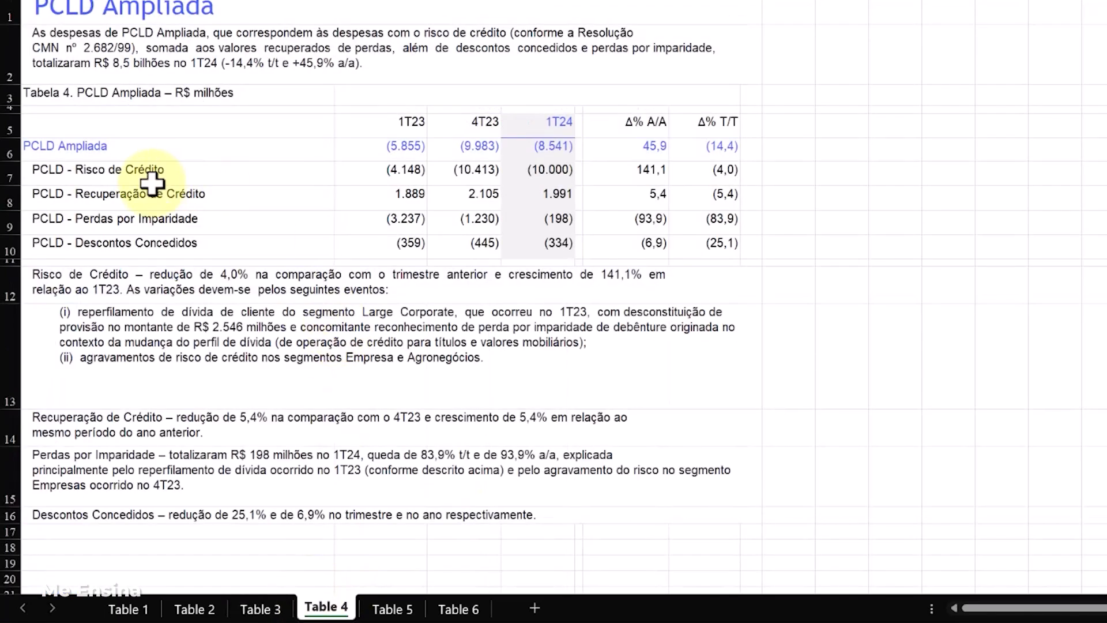
click(54, 144)
click(648, 199)
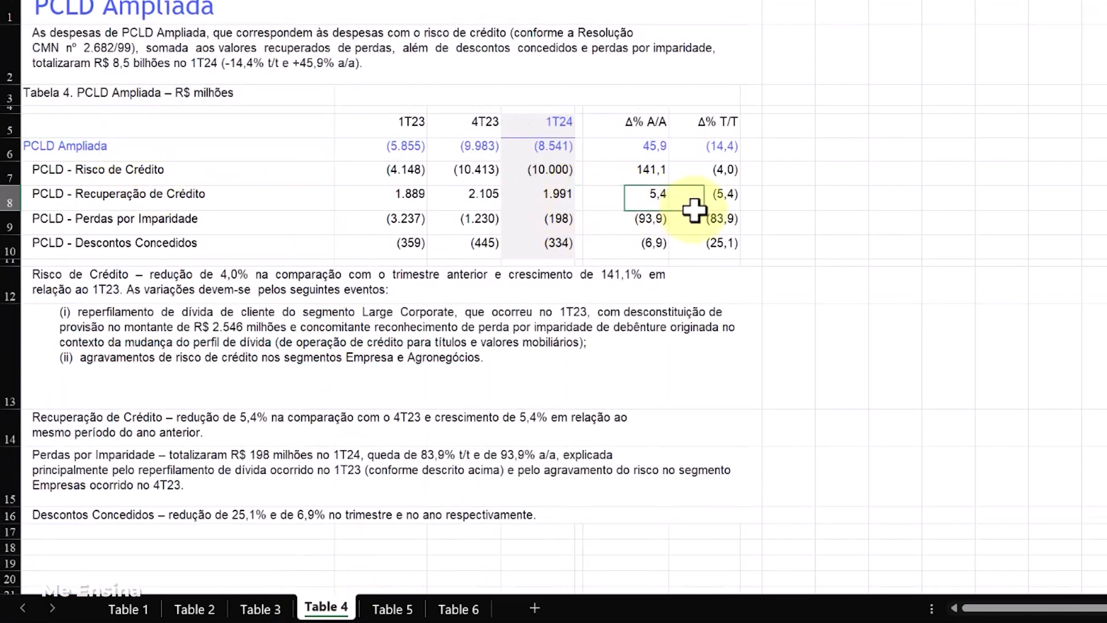
drag(694, 208, 698, 214)
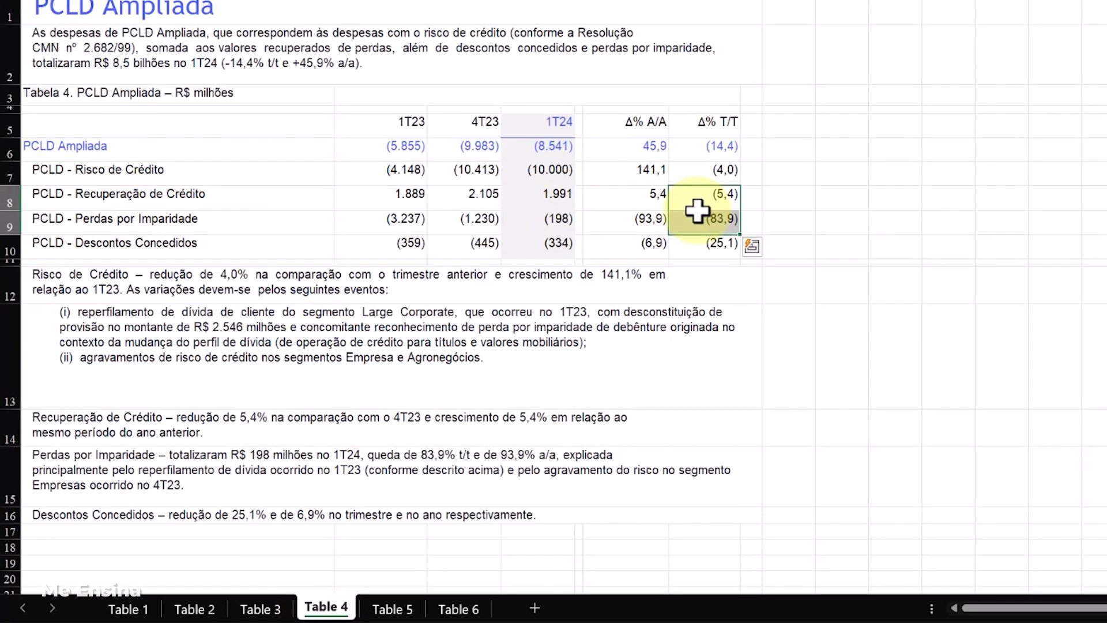